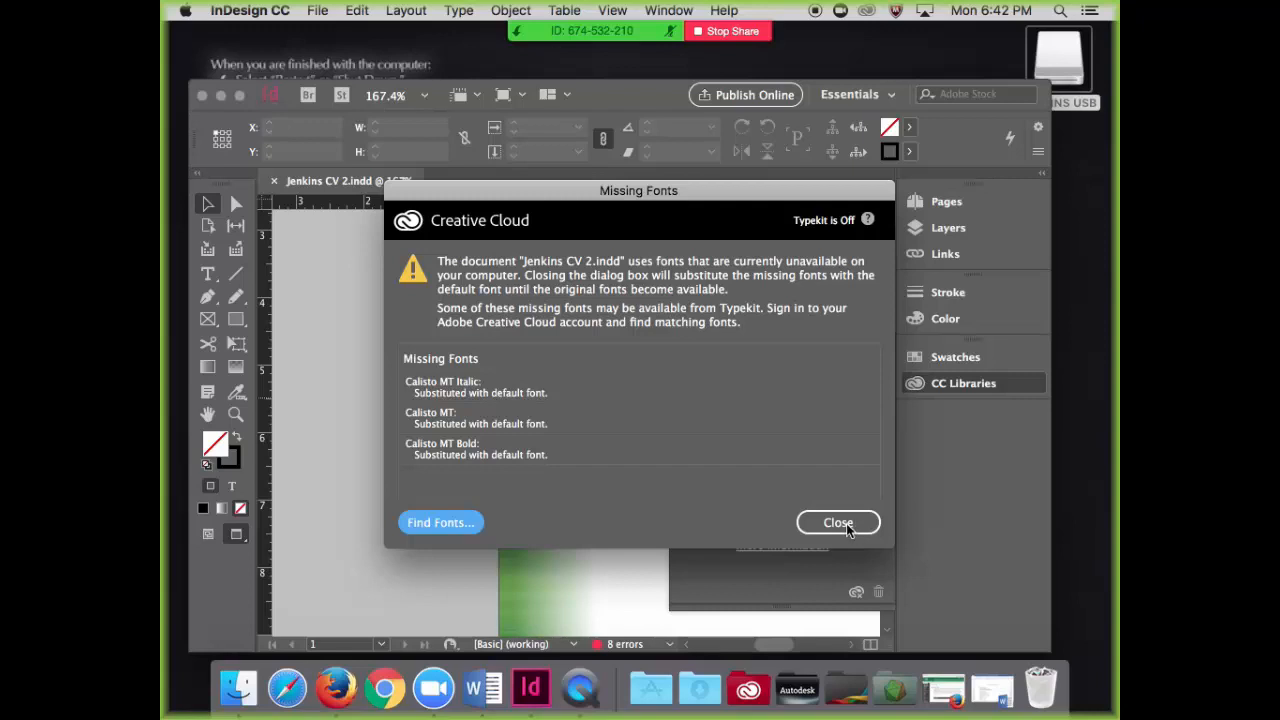
Step: Dismiss the missing fonts warning, then collapse the CC Libraries panel and enlarge the document window
left_click(838, 522)
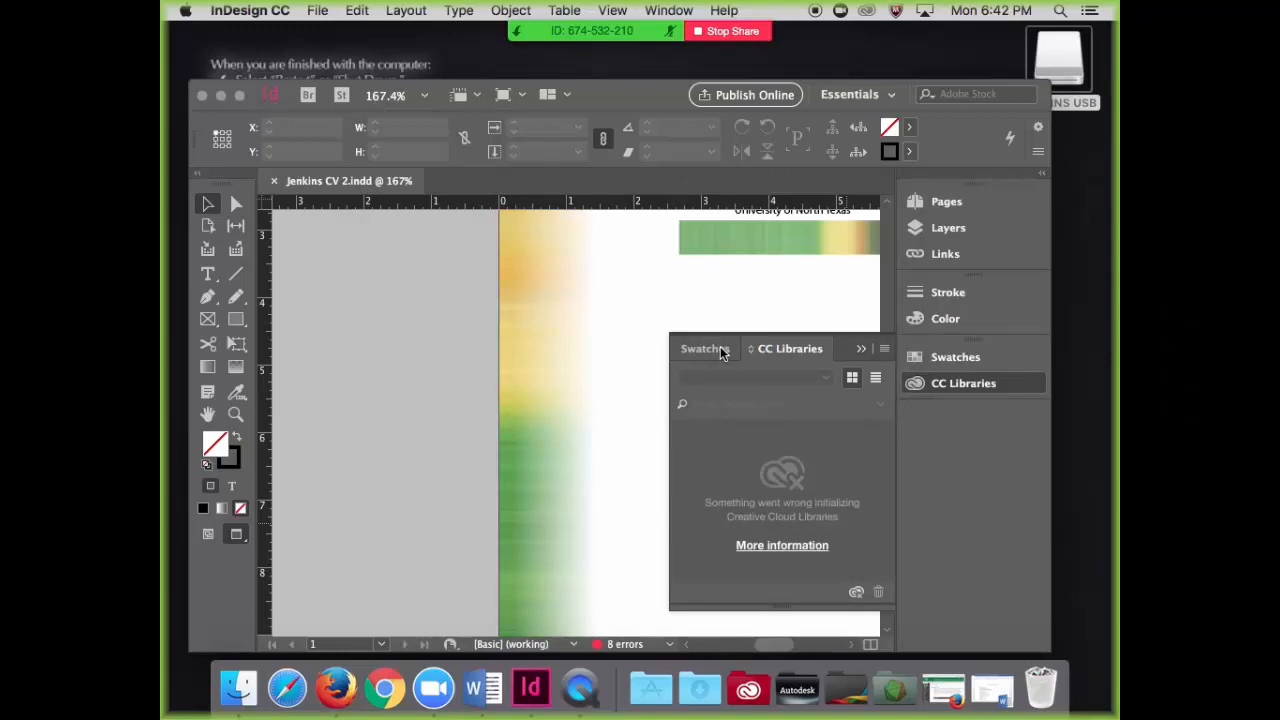
left_click(860, 349)
left_click_drag(776, 643, 787, 644)
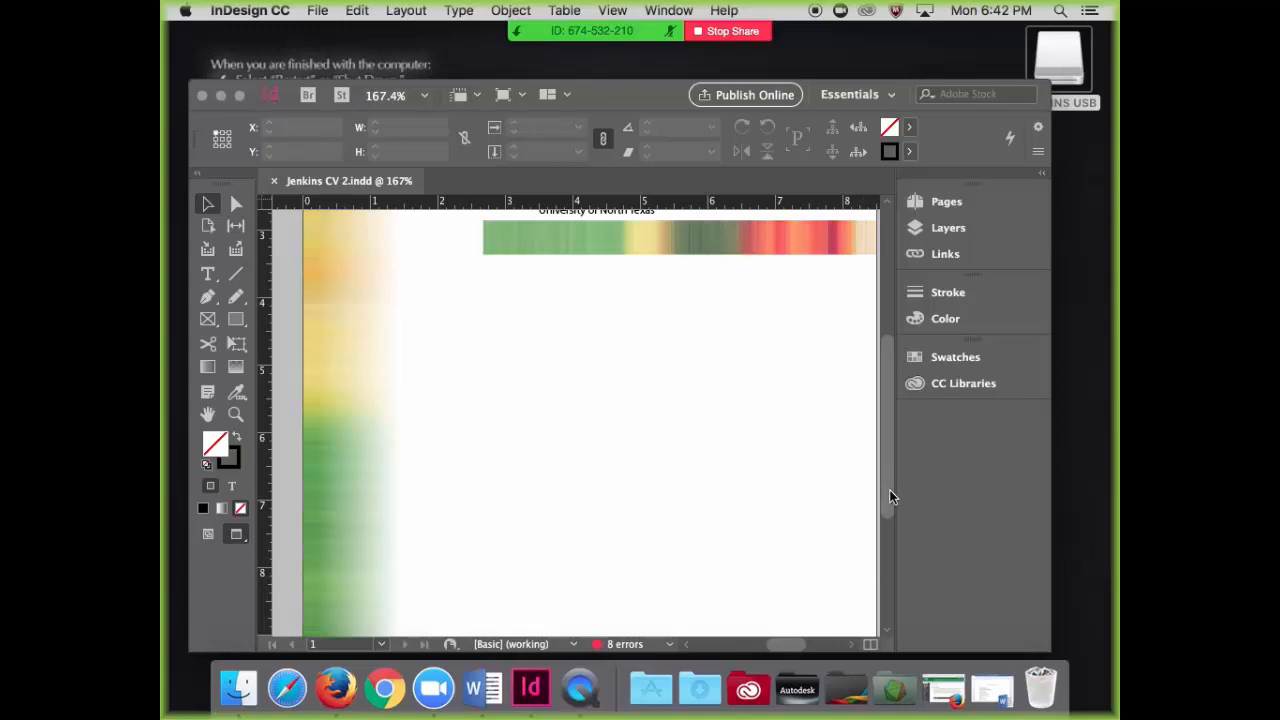
left_click(240, 96)
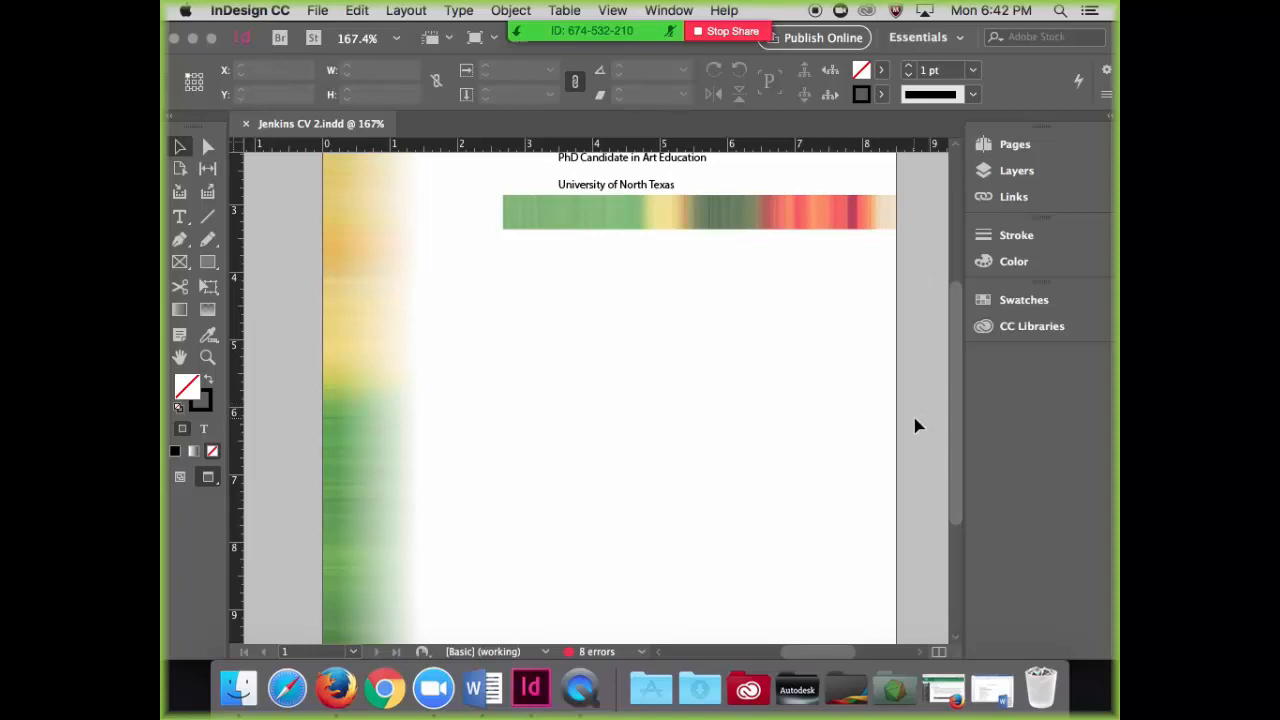
Step: Examine the overall layout of the CV's first page, including the vertical colour column and horizontal colour bar
key("super+minus")
key("super+minus")
key("super+minus")
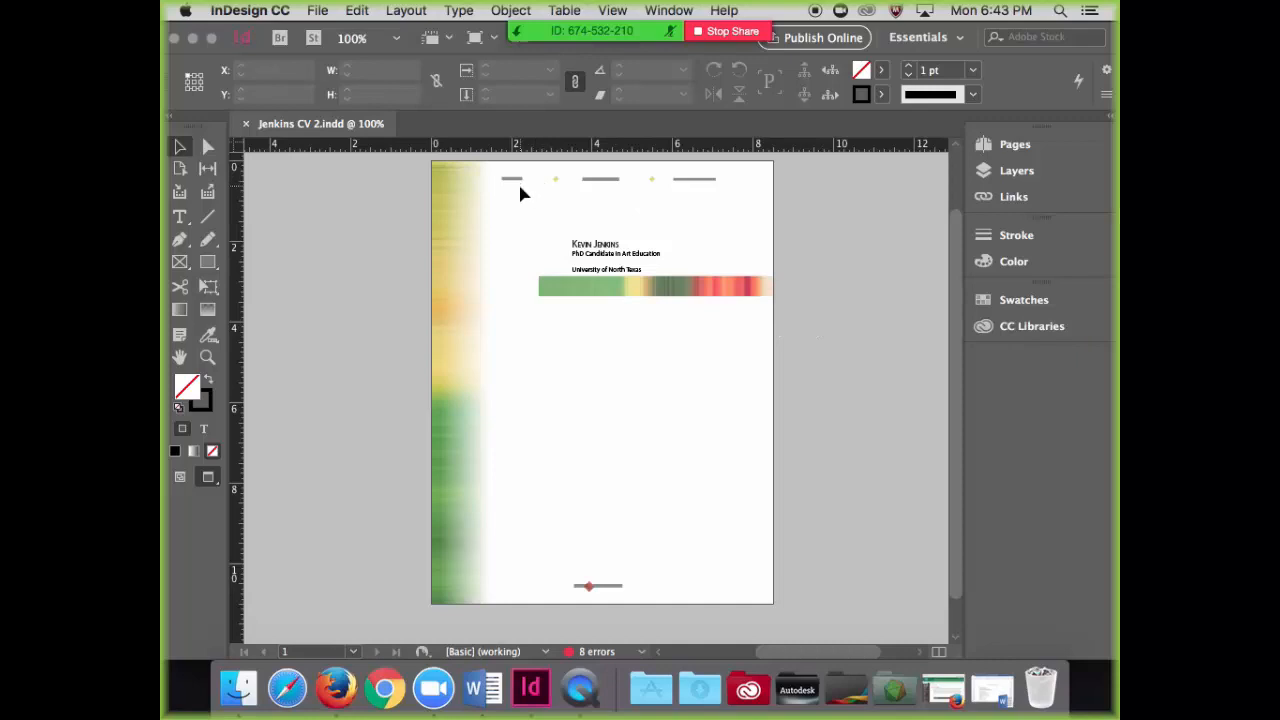
key("super+minus")
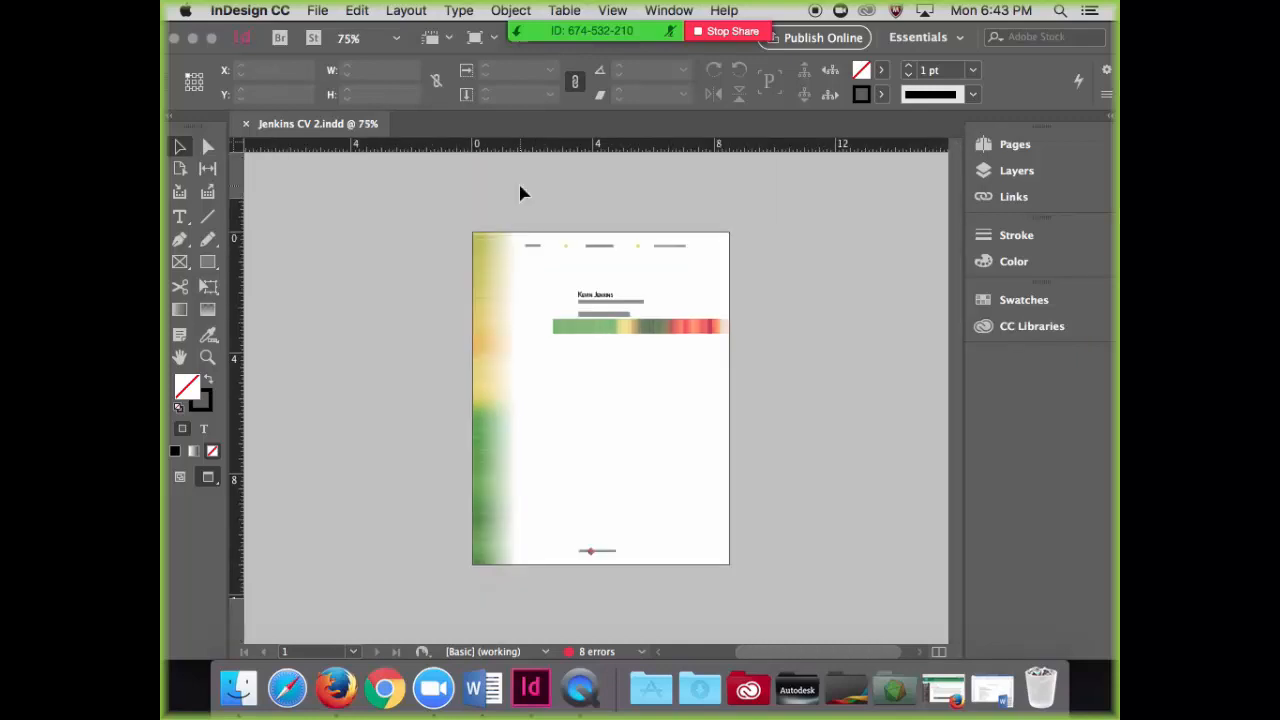
key("super+equal")
key("super+equal")
key("super+equal")
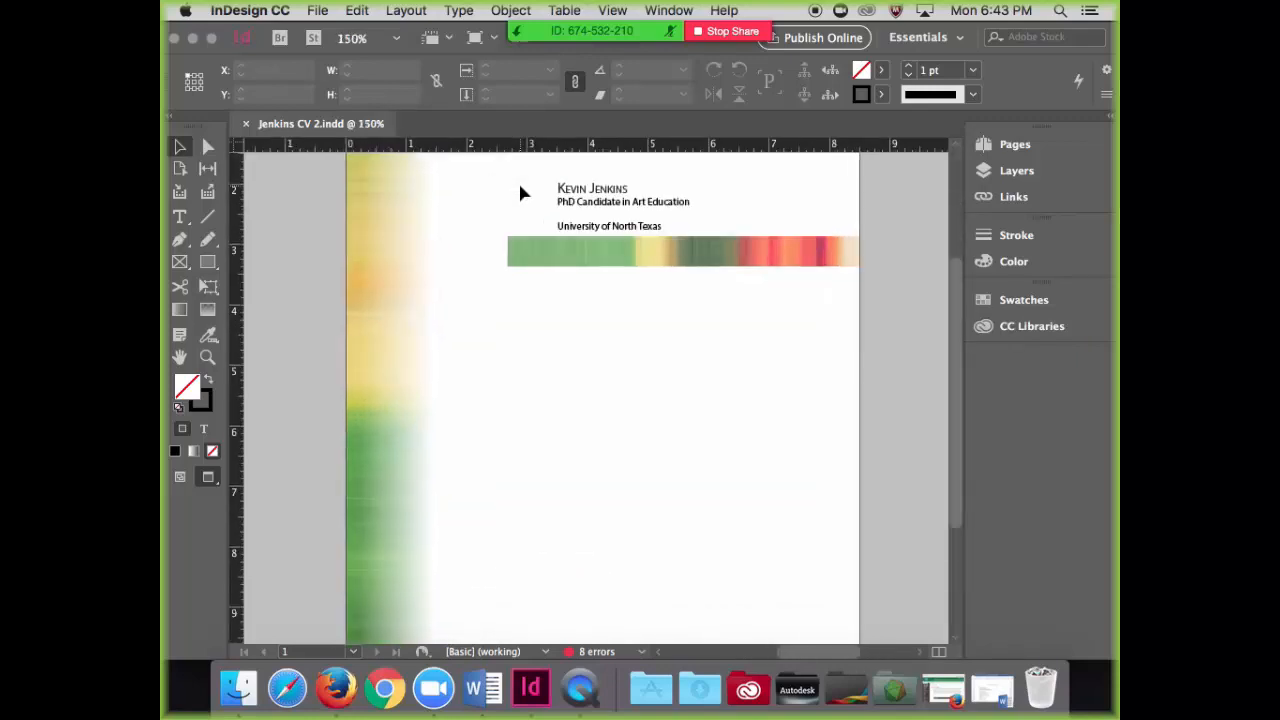
scroll(519, 192, "down", 3)
scroll(494, 207, "up", 6)
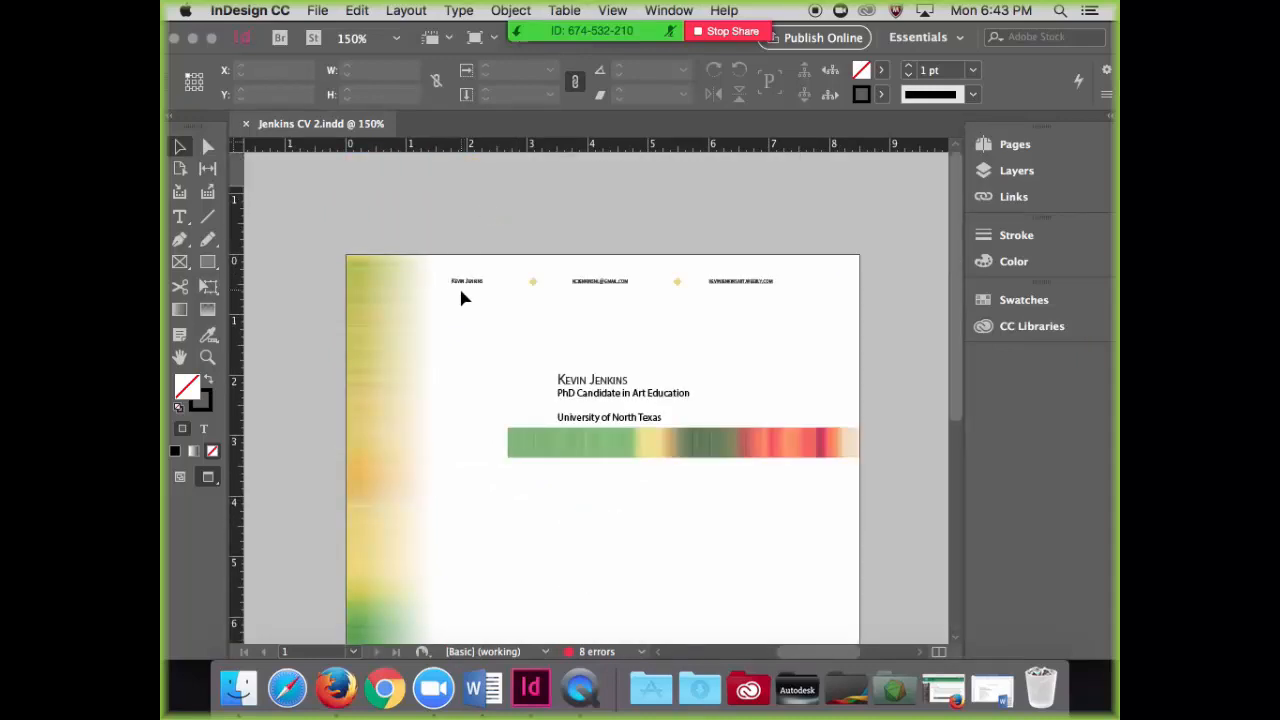
Step: Examine the contact header with its diamond separators and the title block above the horizontal colour bar
key("super+equal")
key("super+equal")
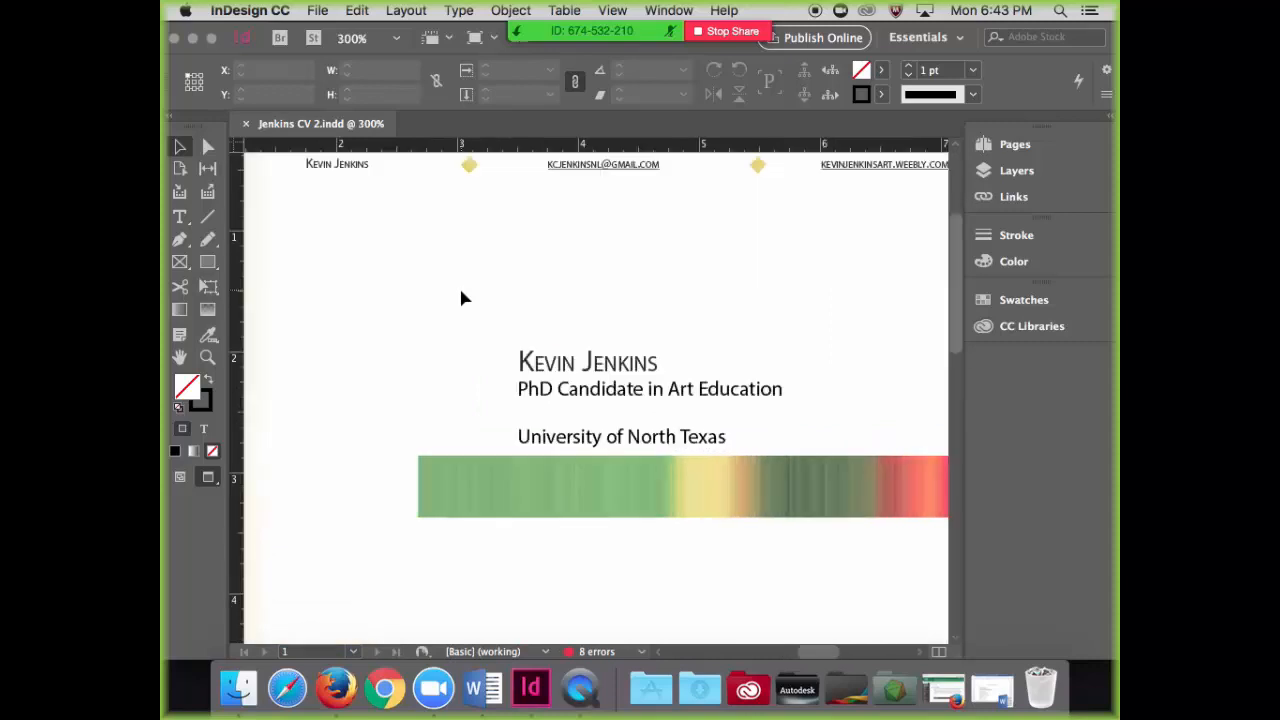
scroll(460, 292, "down", 3)
scroll(460, 292, "up", 5)
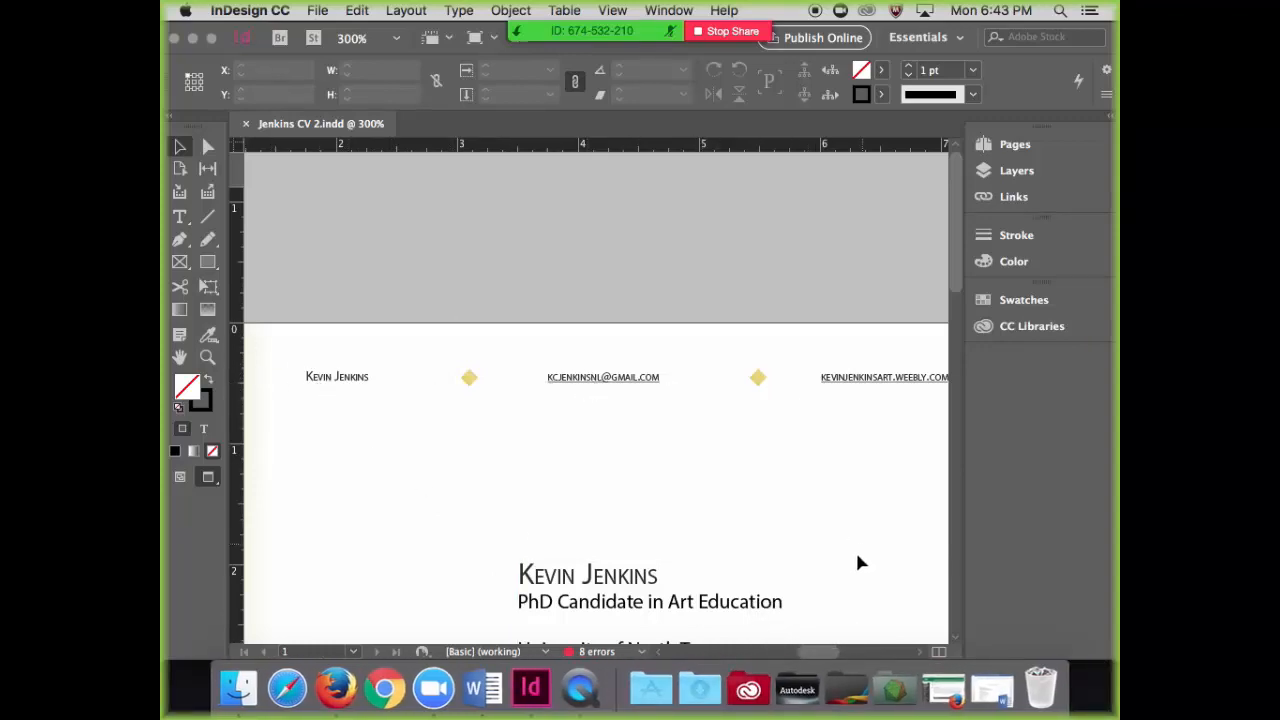
scroll(815, 651, "right", 5)
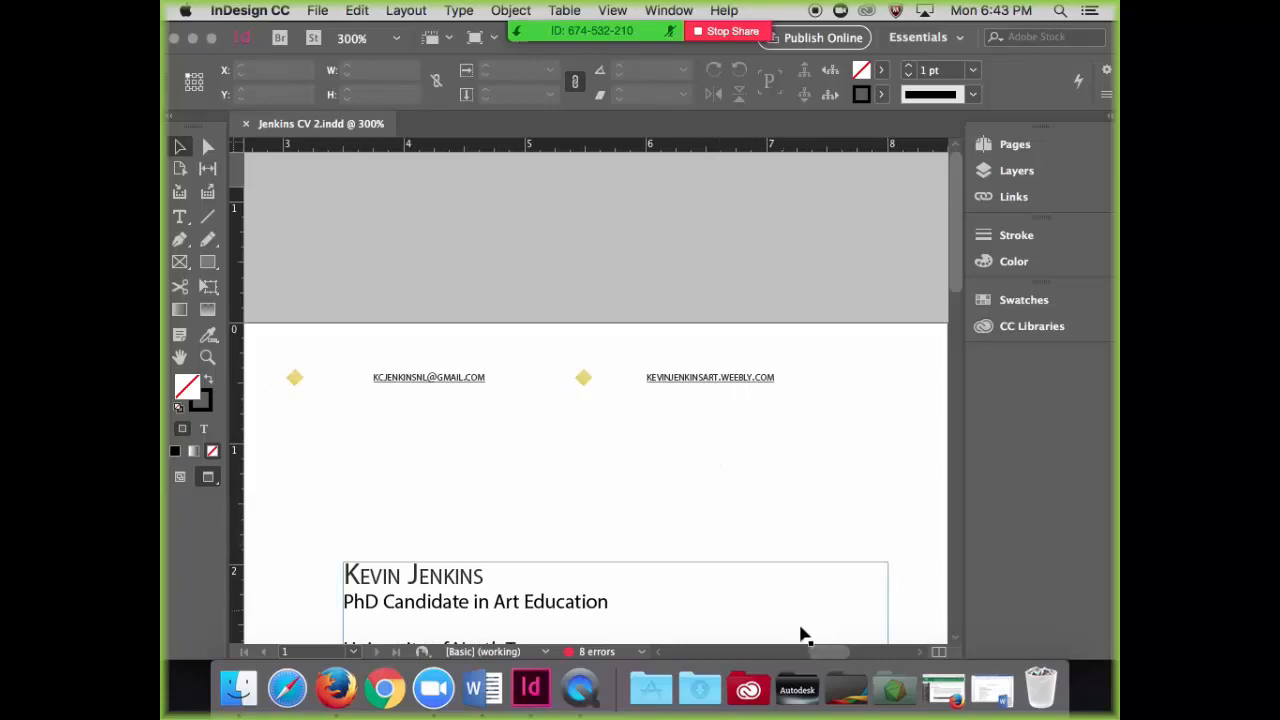
scroll(813, 648, "left", 5)
scroll(815, 643, "right", 3)
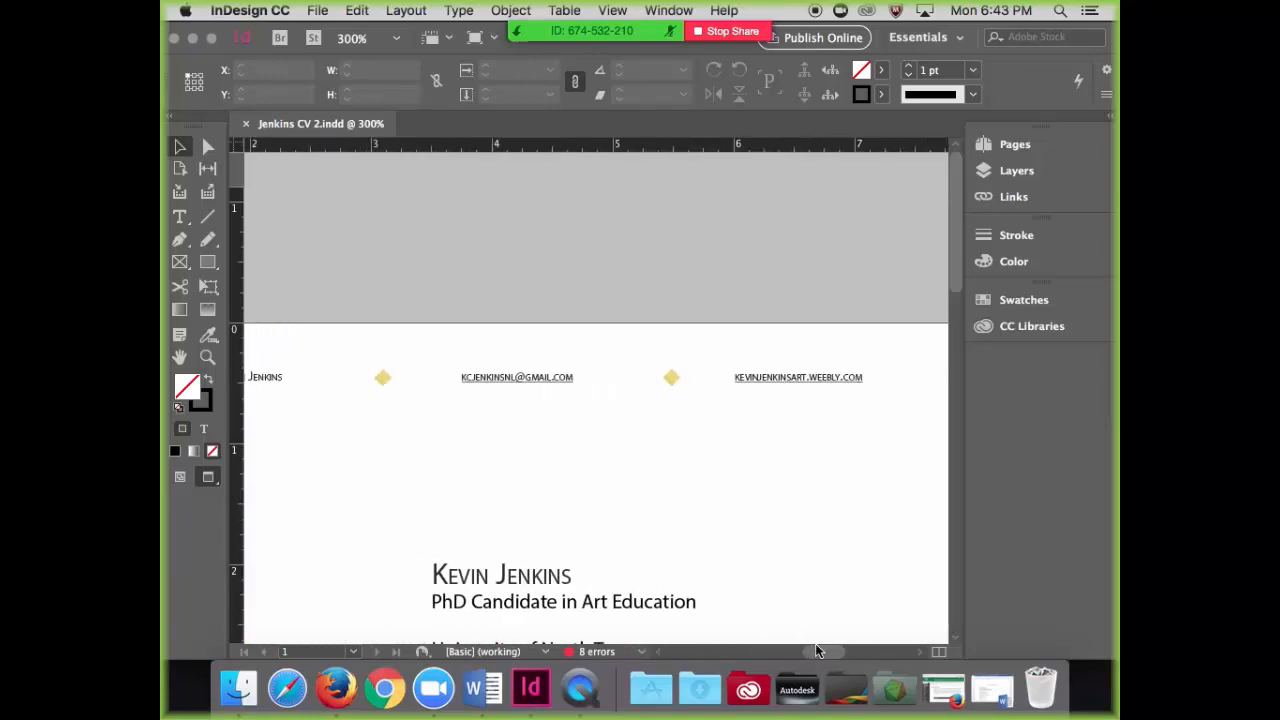
scroll(836, 593, "down", 3)
scroll(836, 593, "down", 5)
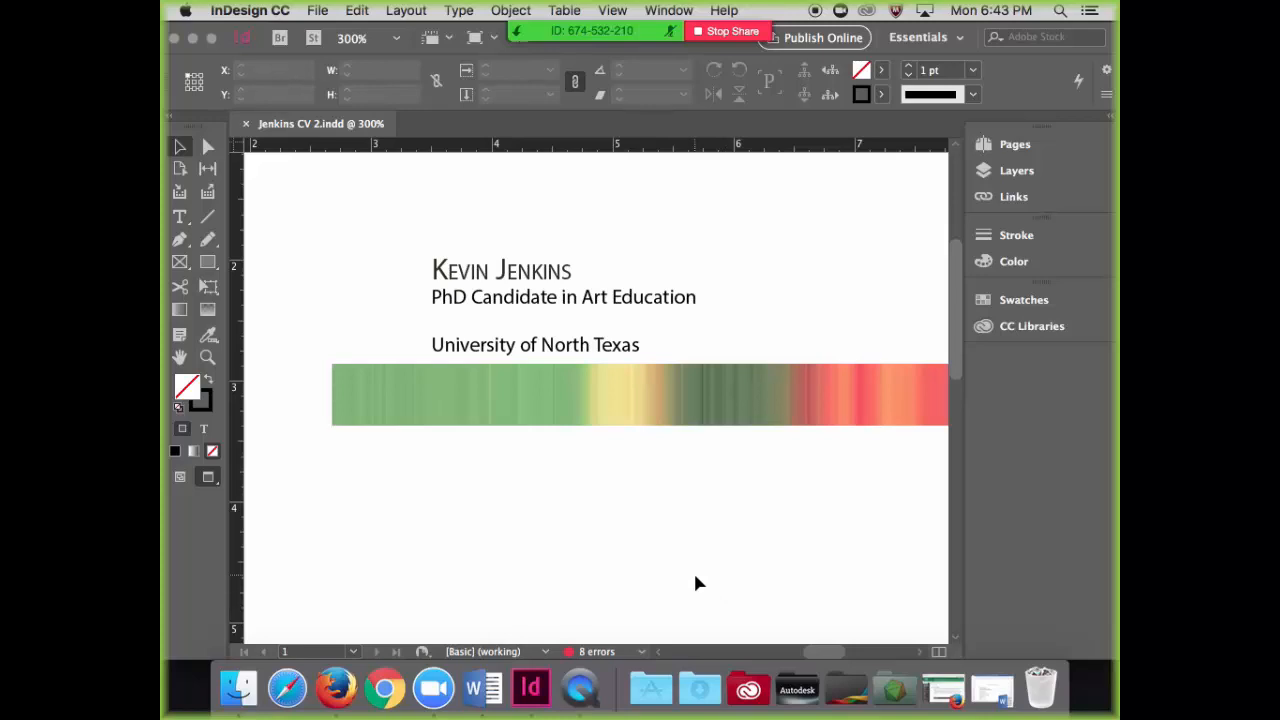
Step: Examine the page footer with its number, red diamond and section title, and compare it with the page header
key("super+minus")
key("super+minus")
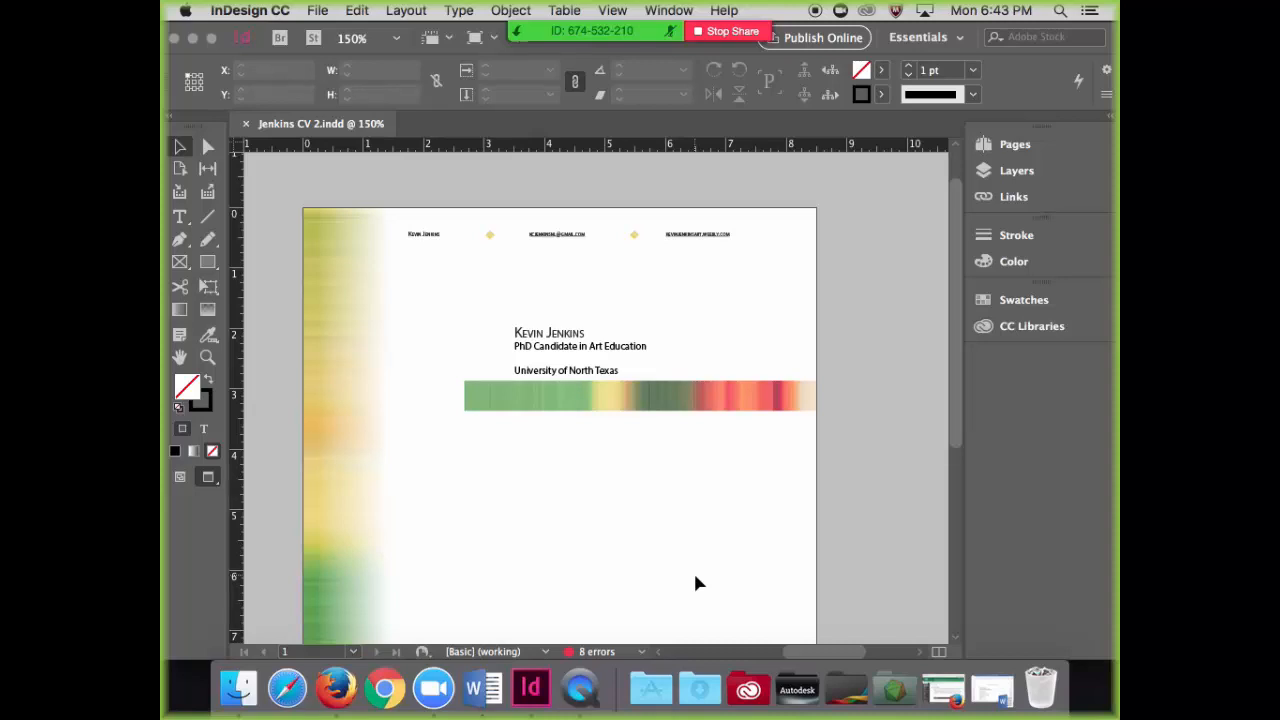
scroll(697, 580, "down", 5)
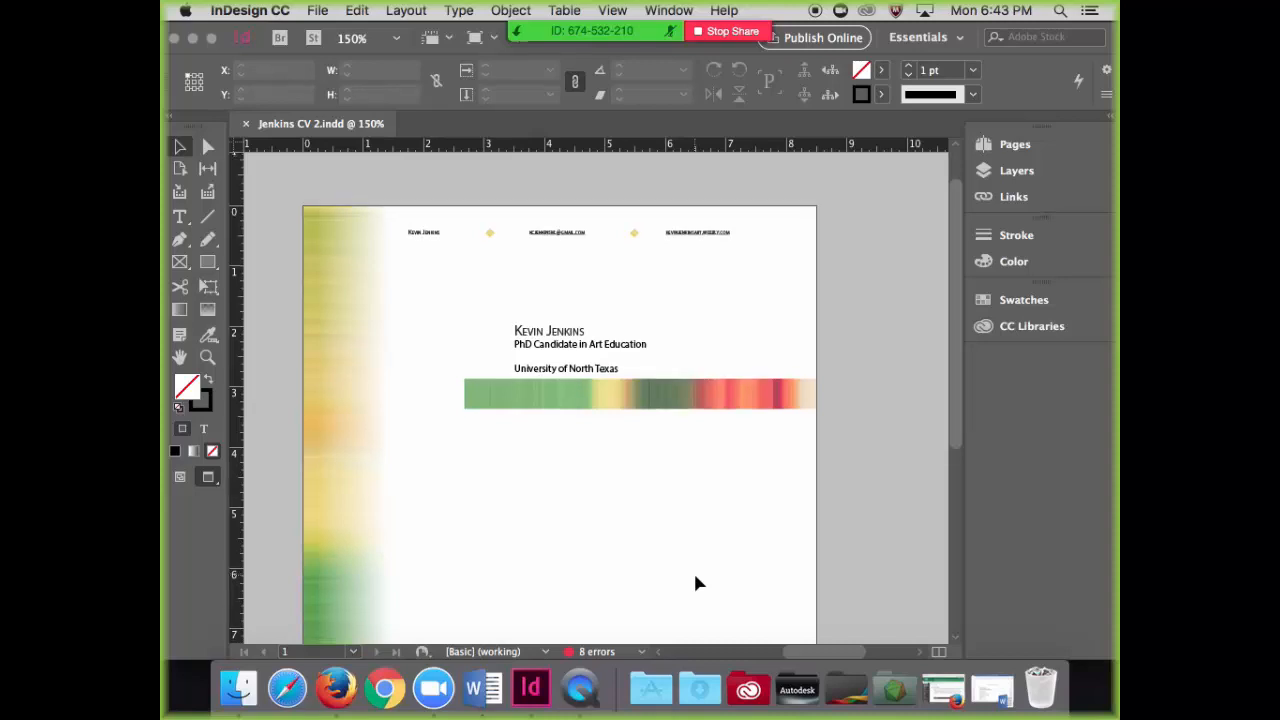
scroll(697, 583, "down", 5)
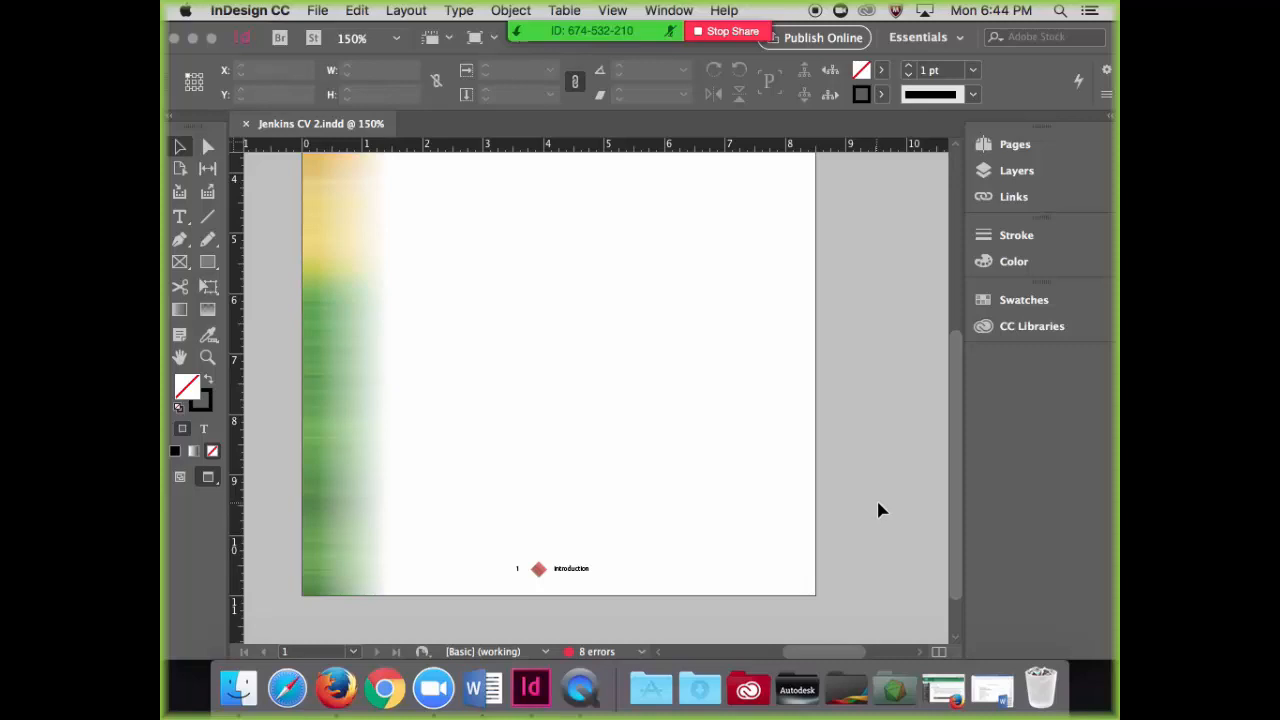
scroll(879, 502, "up", 1)
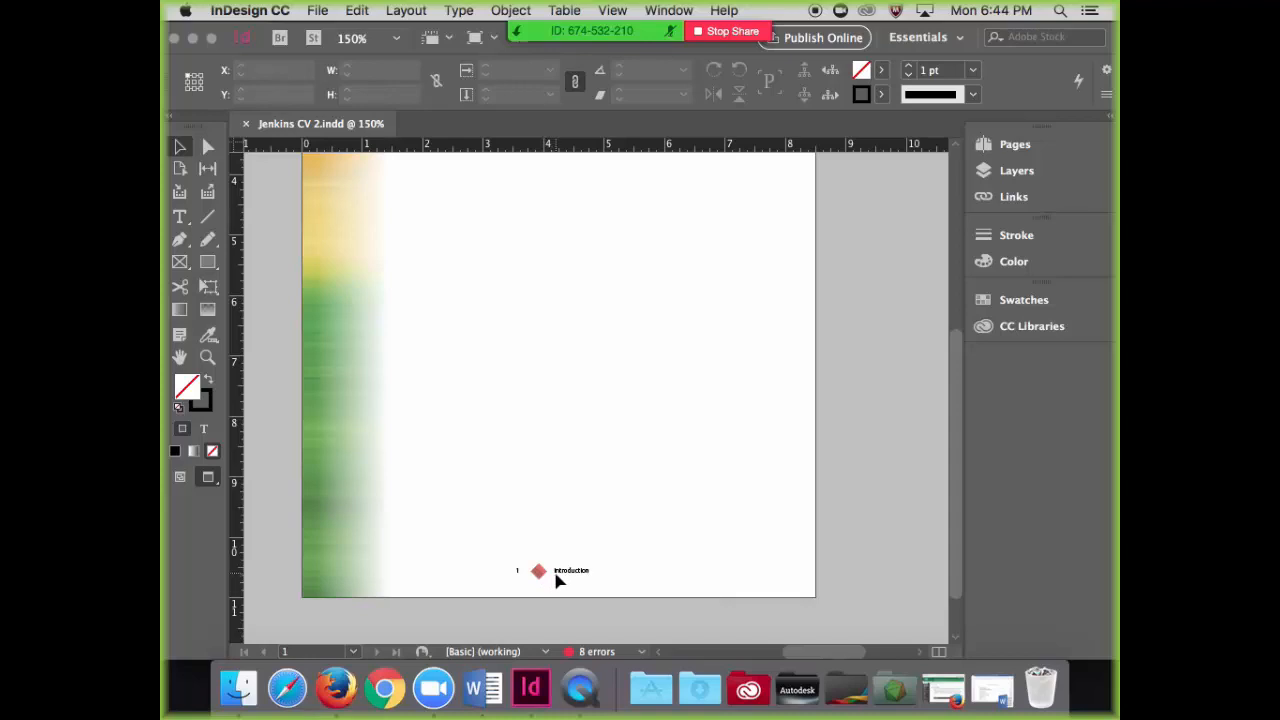
scroll(557, 578, "up", 3)
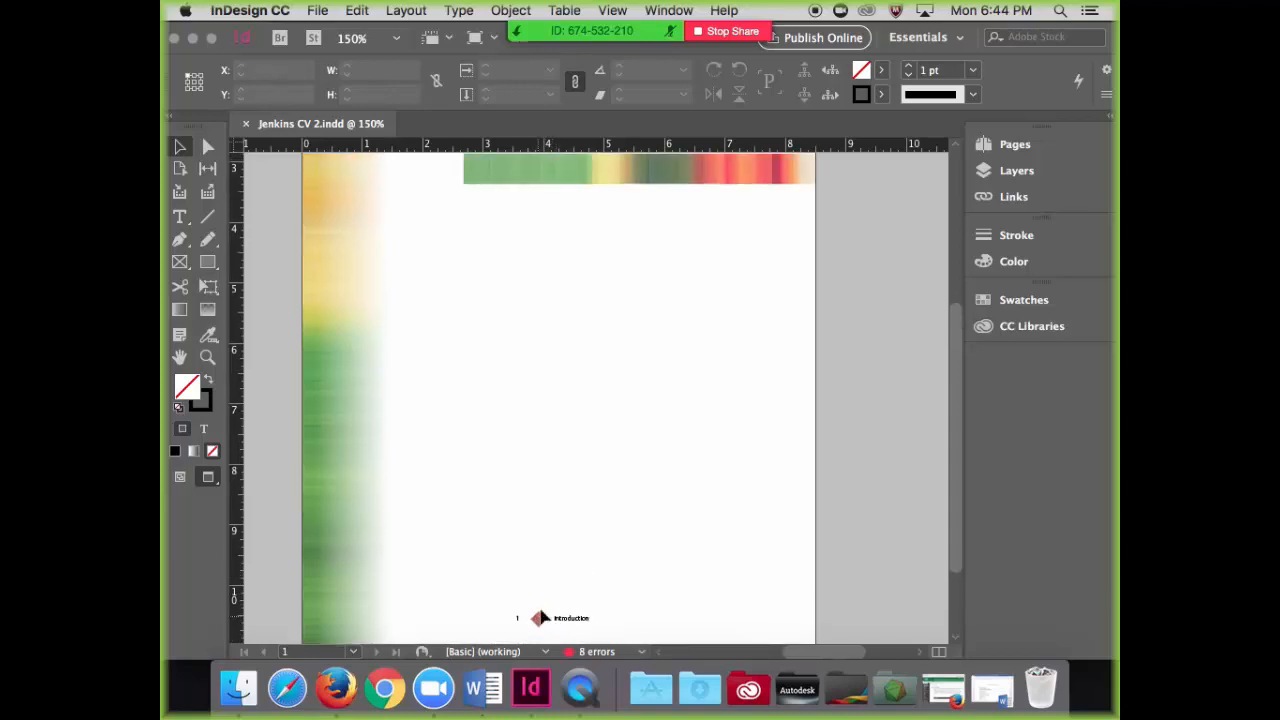
scroll(540, 618, "up", 6)
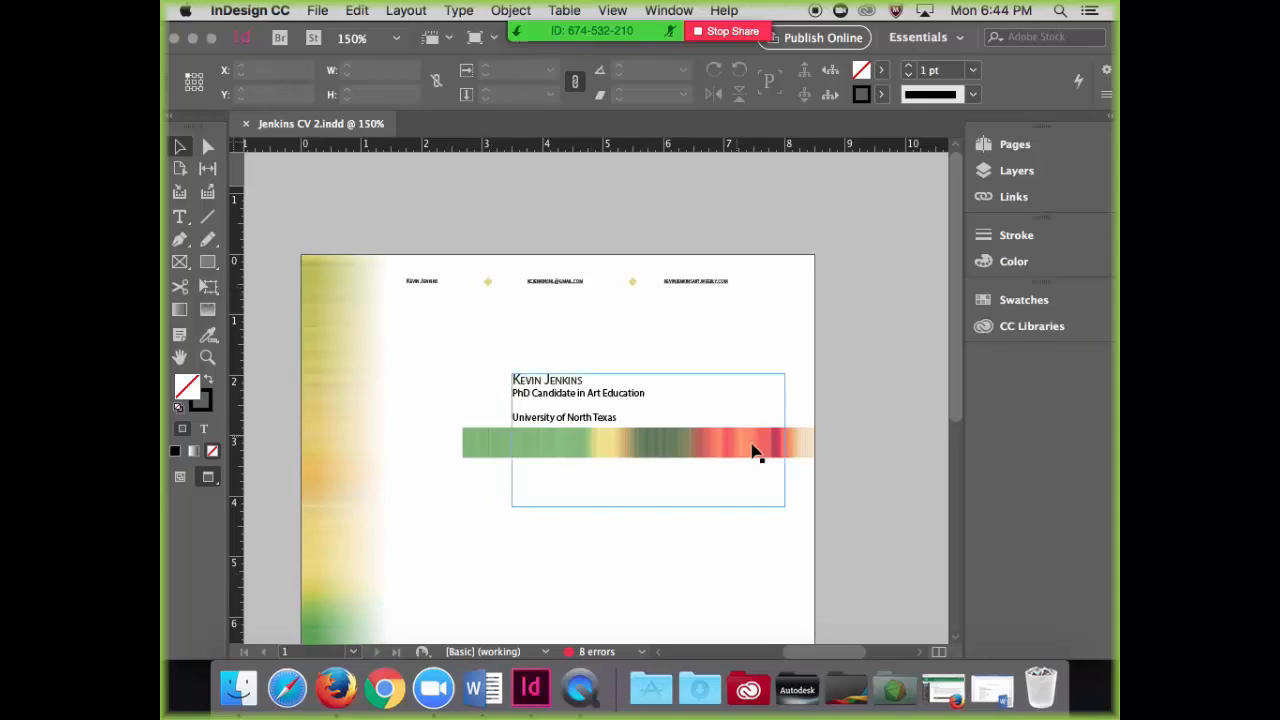
scroll(877, 490, "down", 3)
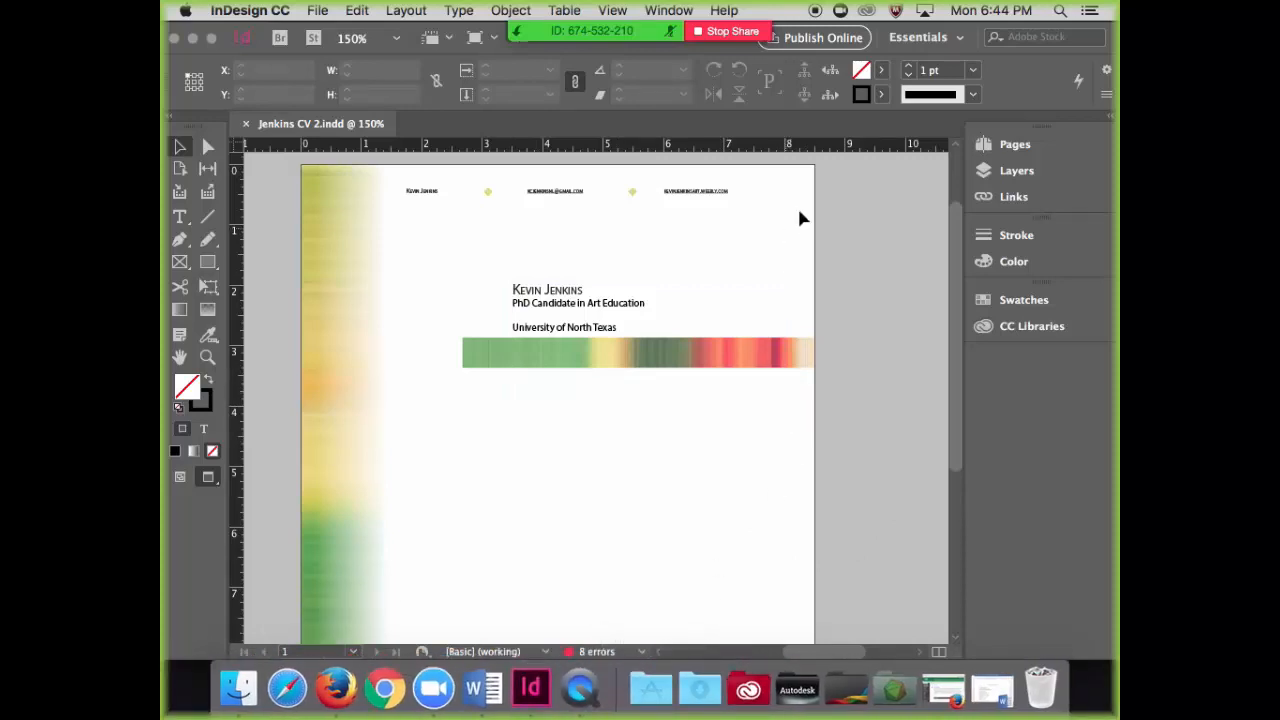
Step: Minimise the InDesign document window and launch Photoshop CC
left_click(193, 38)
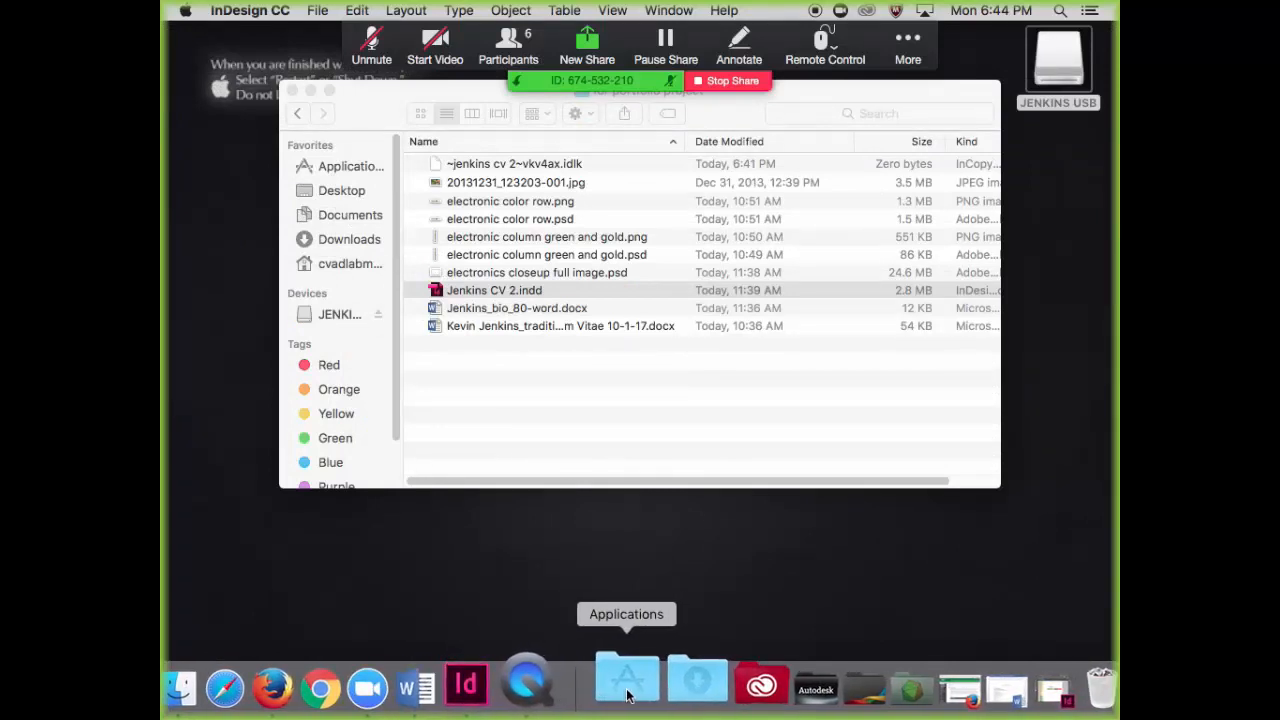
left_click(734, 688)
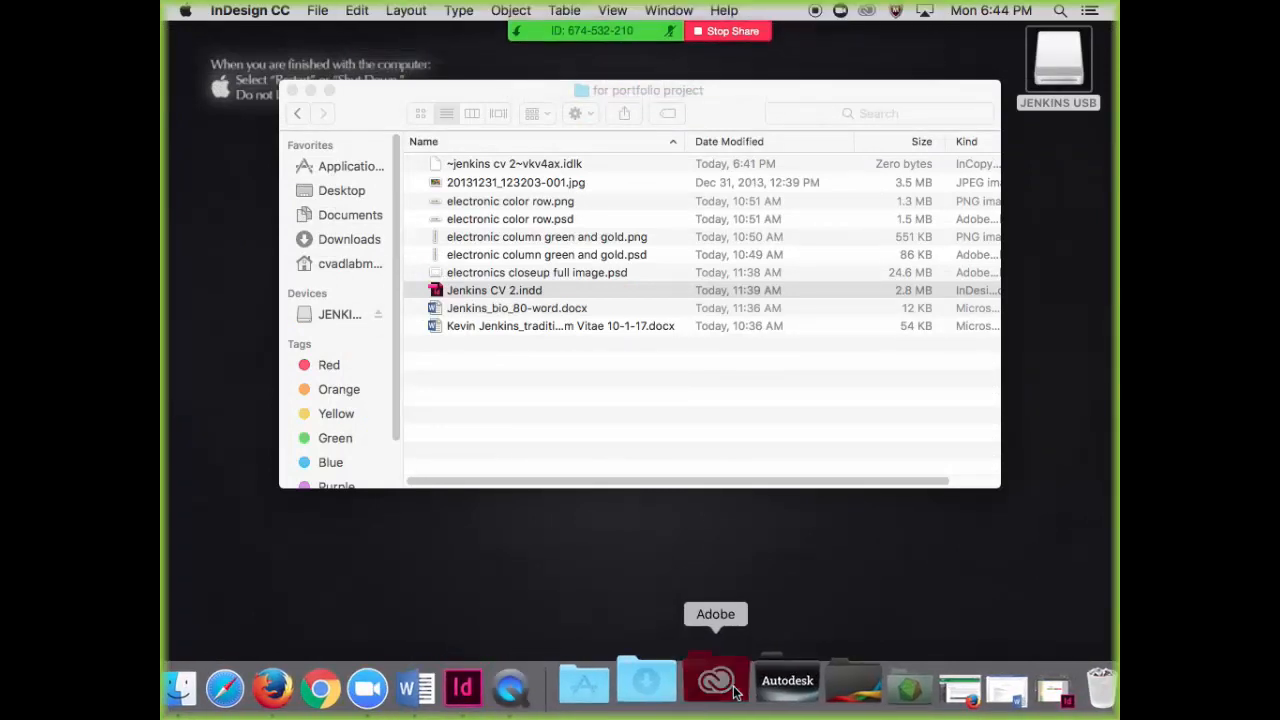
left_click(722, 558)
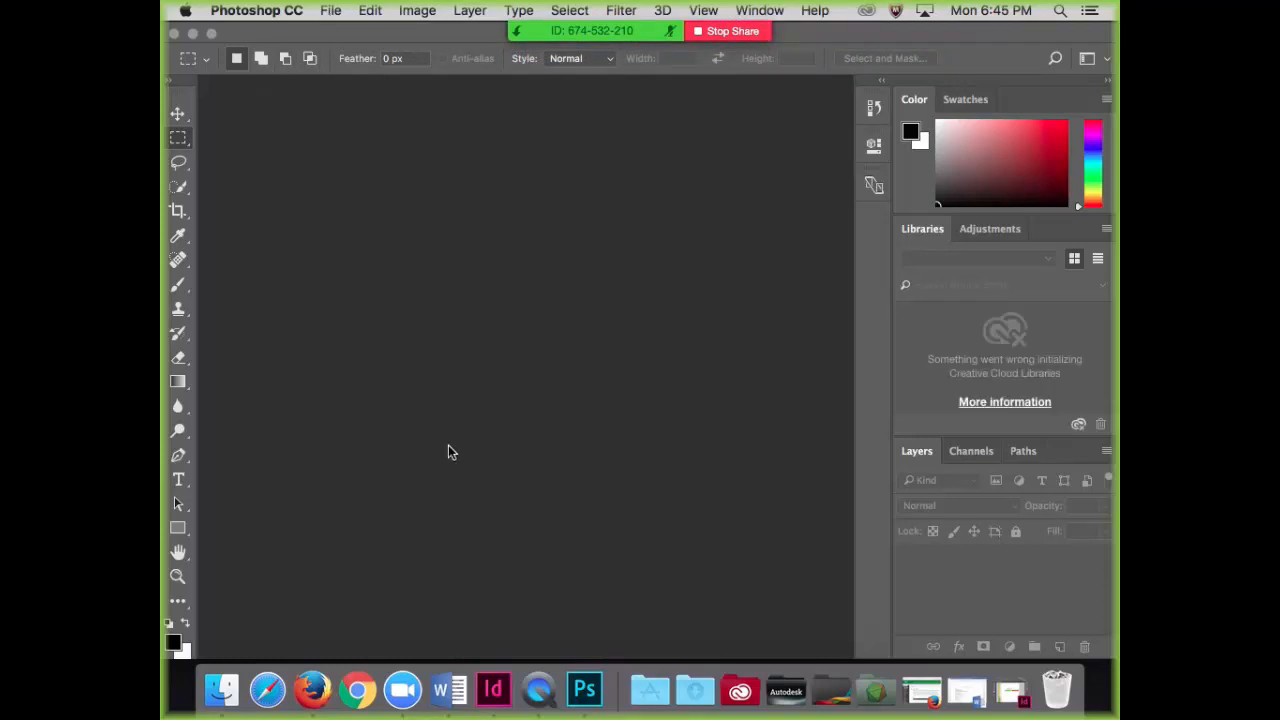
Step: Open 20131231_123203-001.jpg from the USB drive's FL2017 / AEAH 3770 / for portfolio project folder
left_click(335, 12)
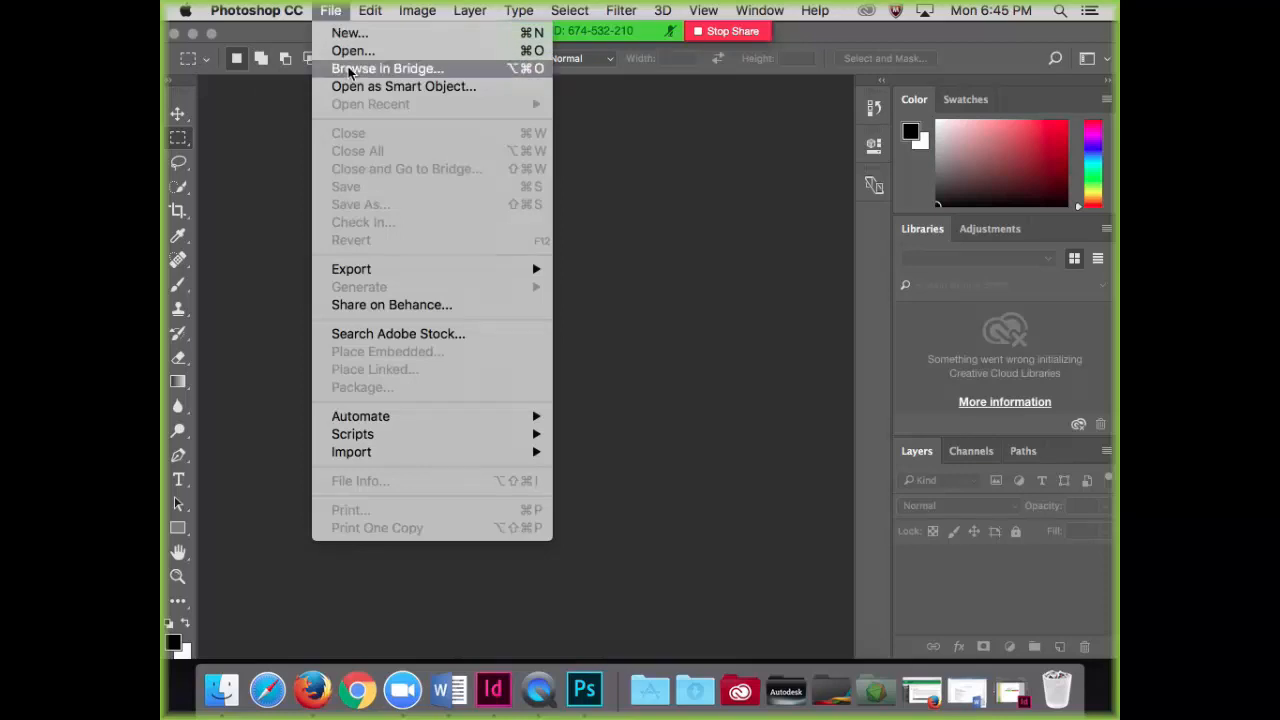
left_click(353, 50)
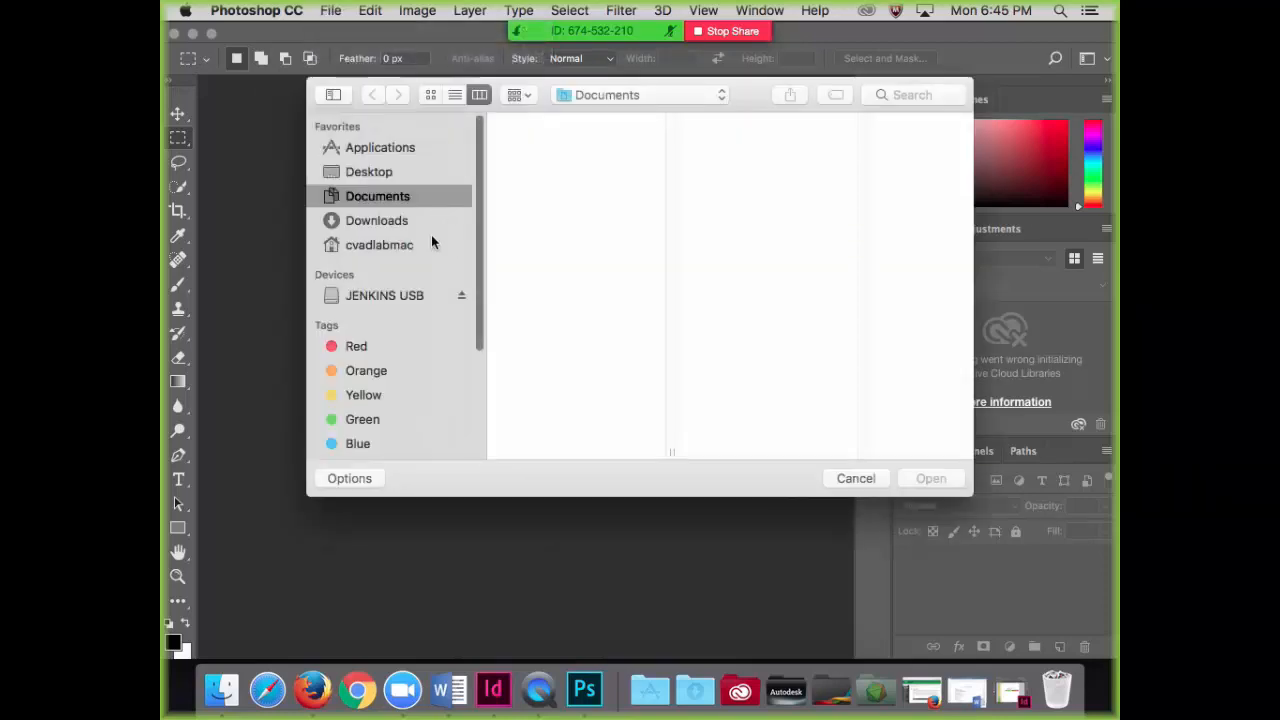
left_click(396, 299)
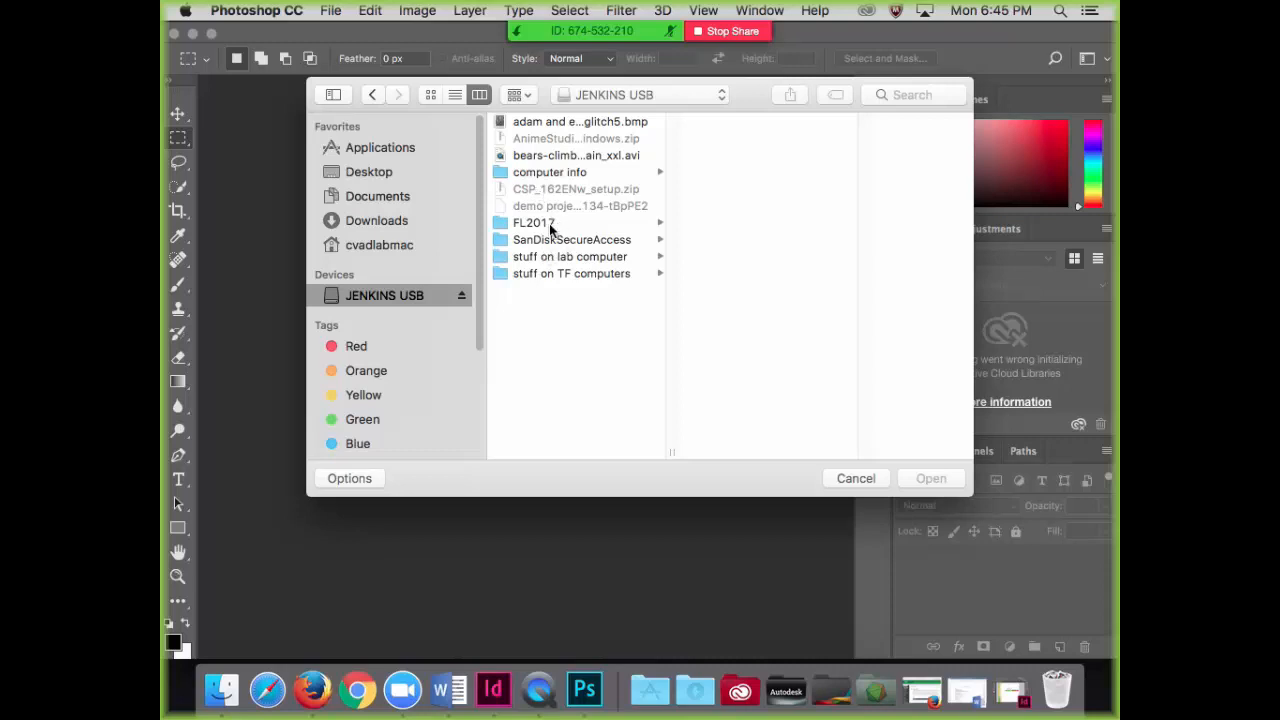
left_click(550, 229)
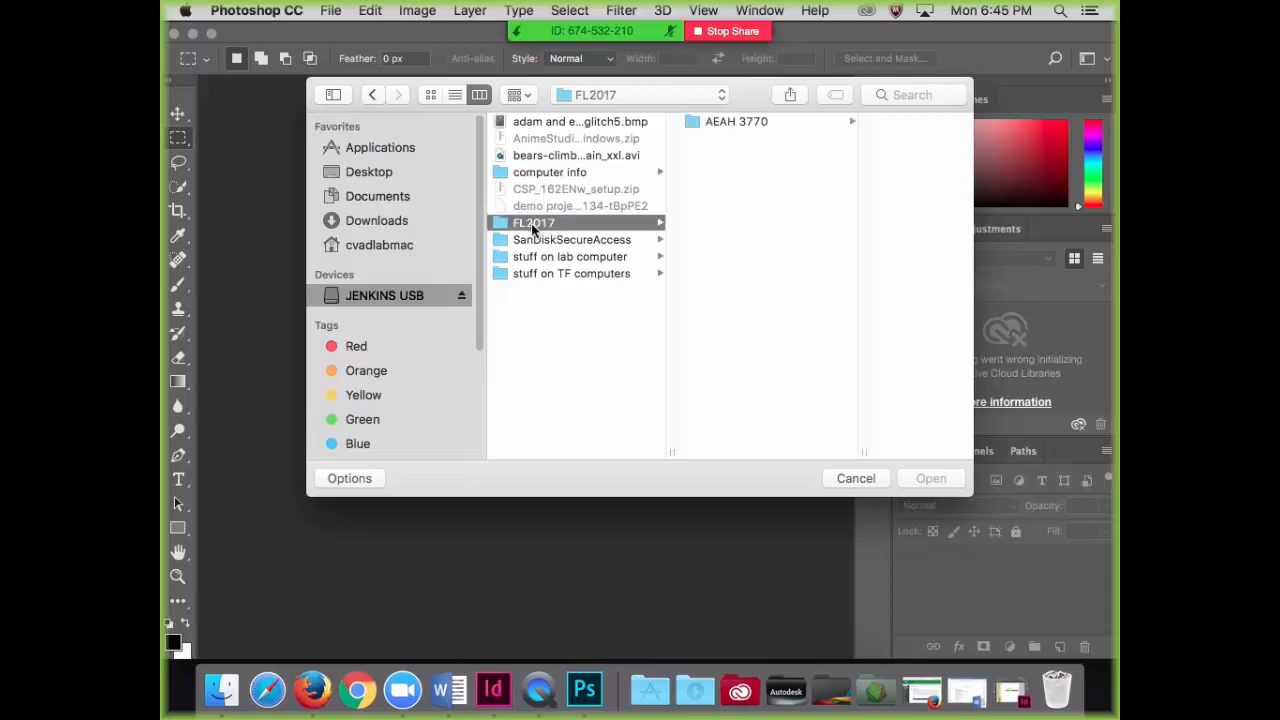
left_click(734, 120)
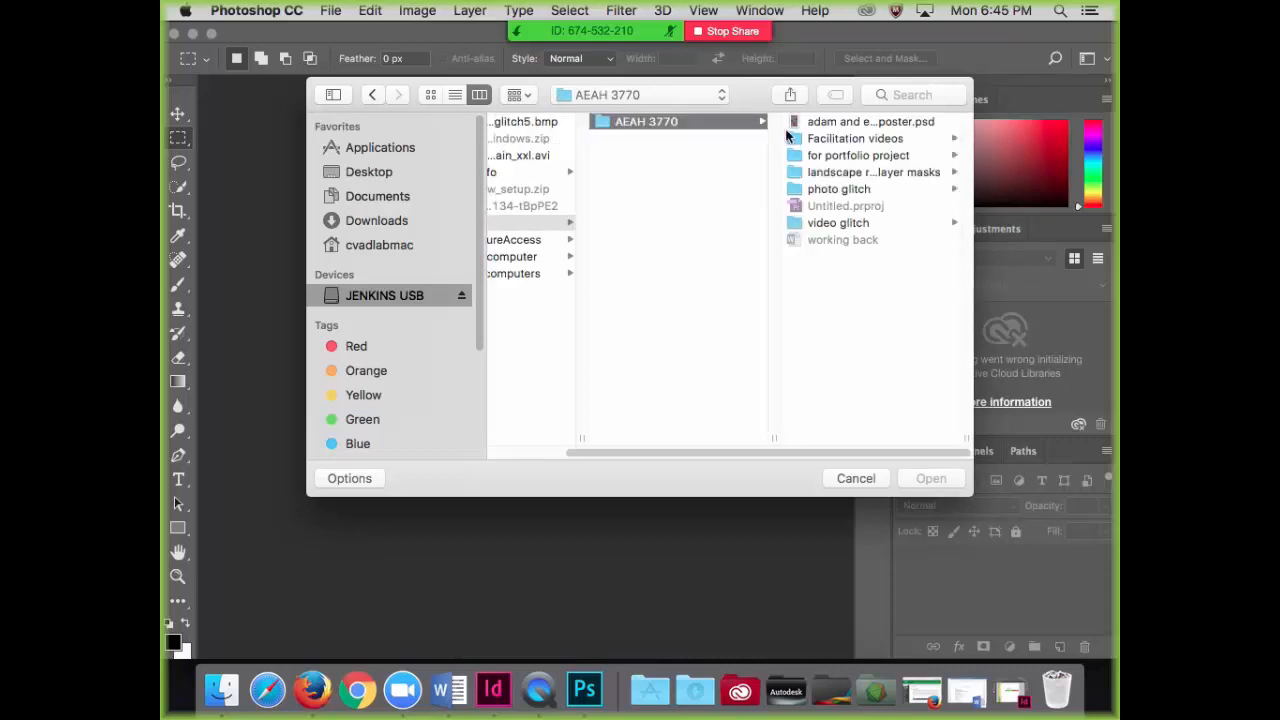
left_click(842, 155)
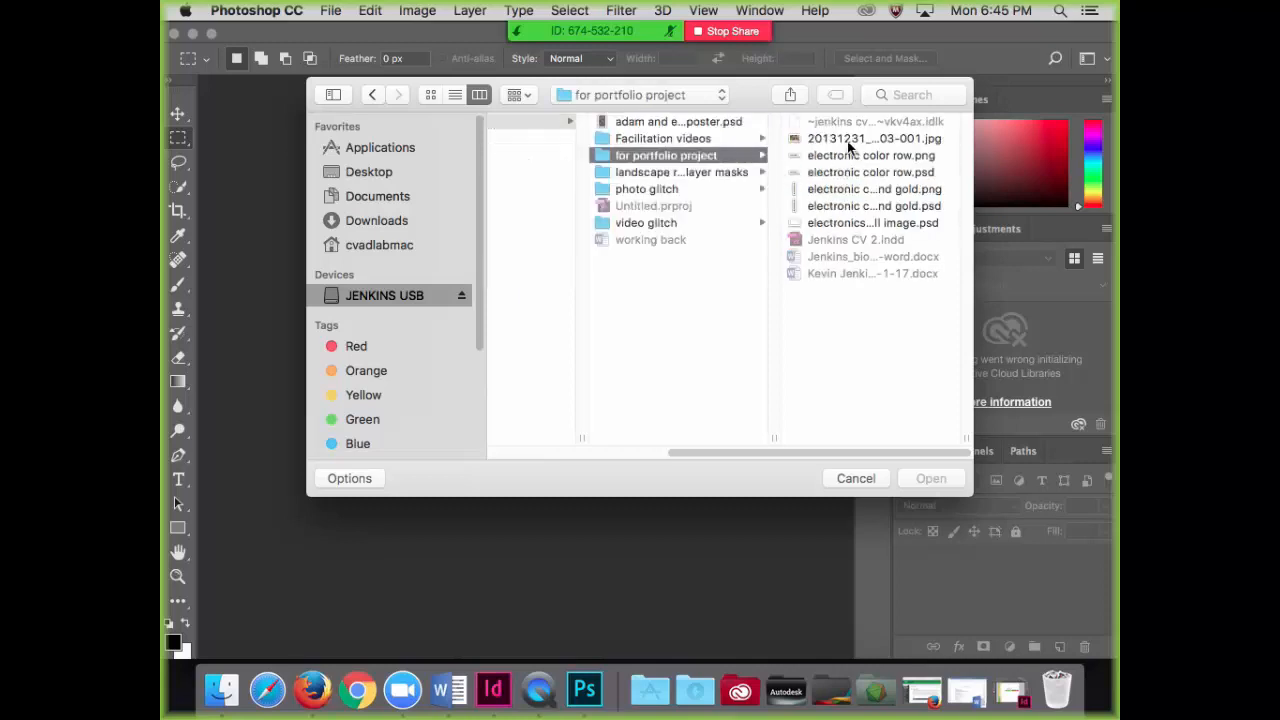
double_click(847, 140)
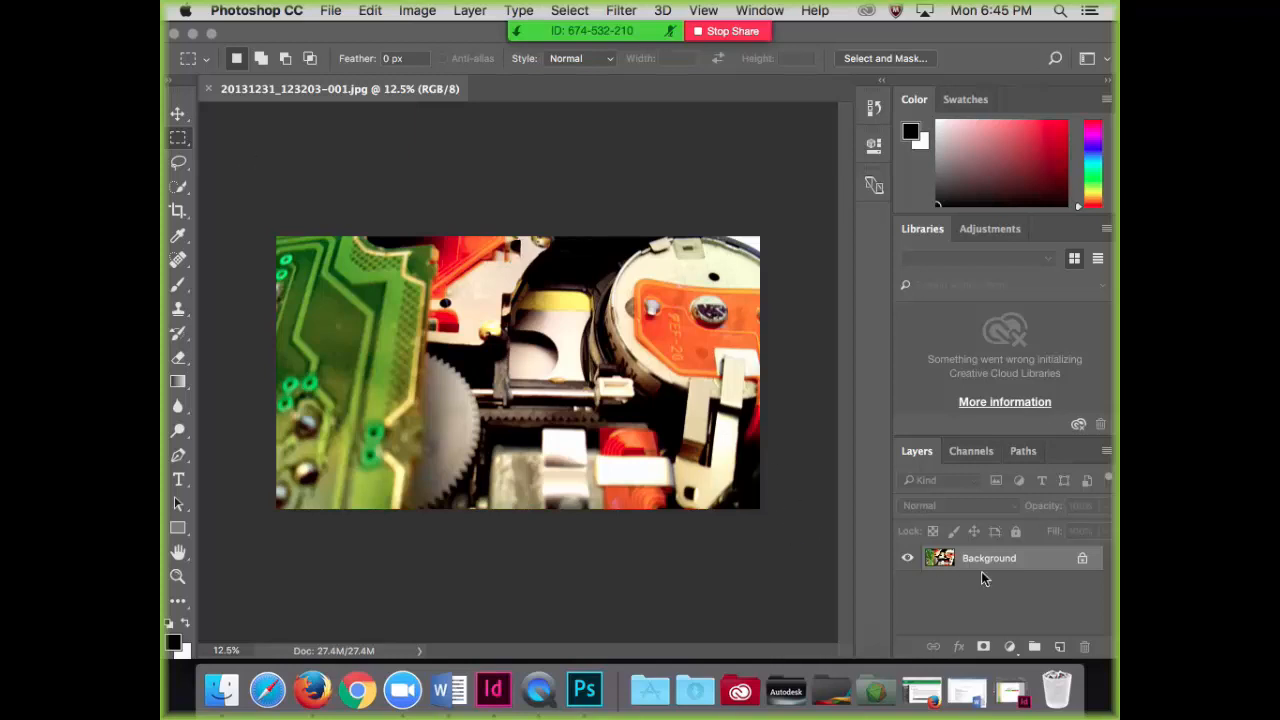
Step: Convert the photo's locked background into a normal layer and duplicate it
left_click(1082, 560)
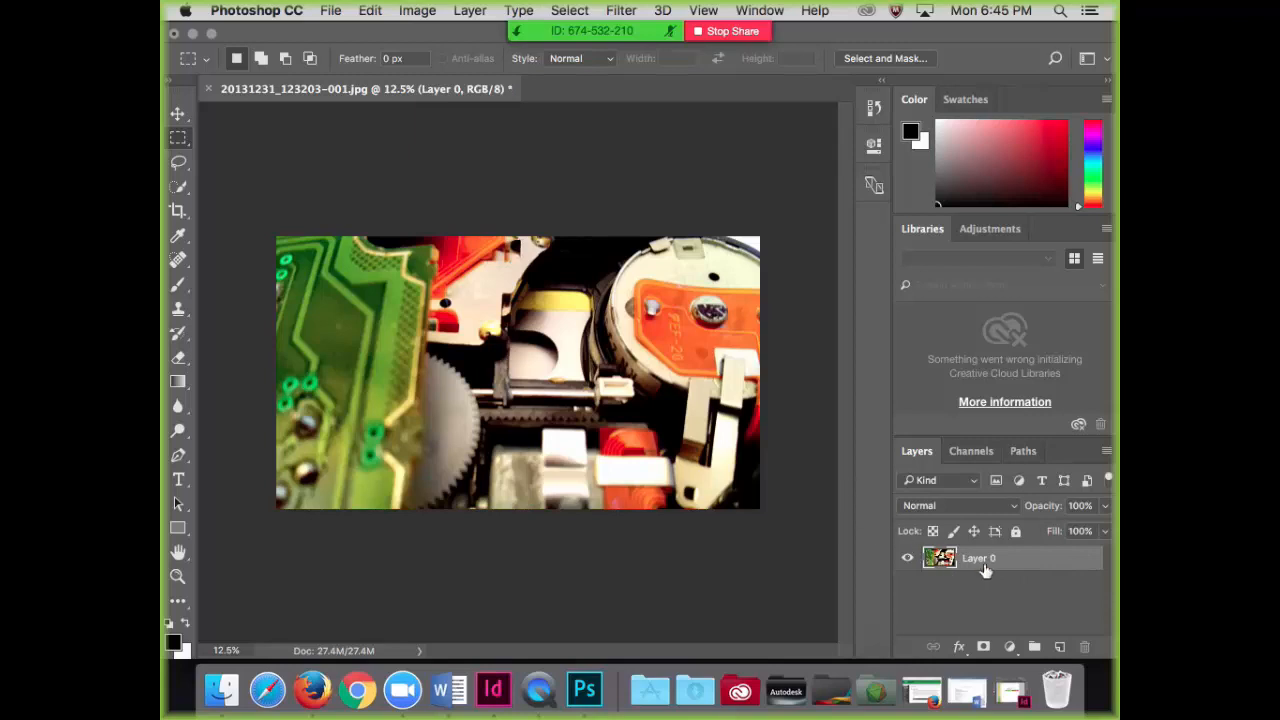
left_click_drag(975, 562, 1060, 647)
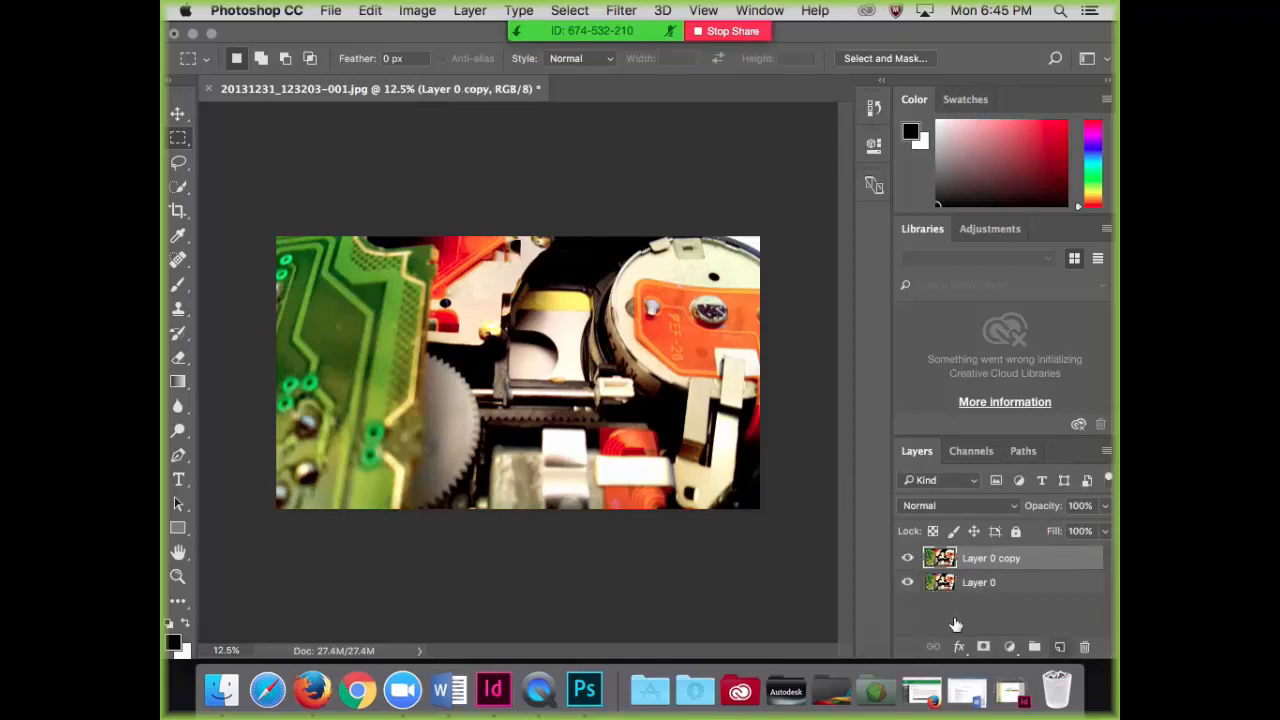
Step: Lock and hide the original Layer 0 beneath its copy
left_click(1019, 590)
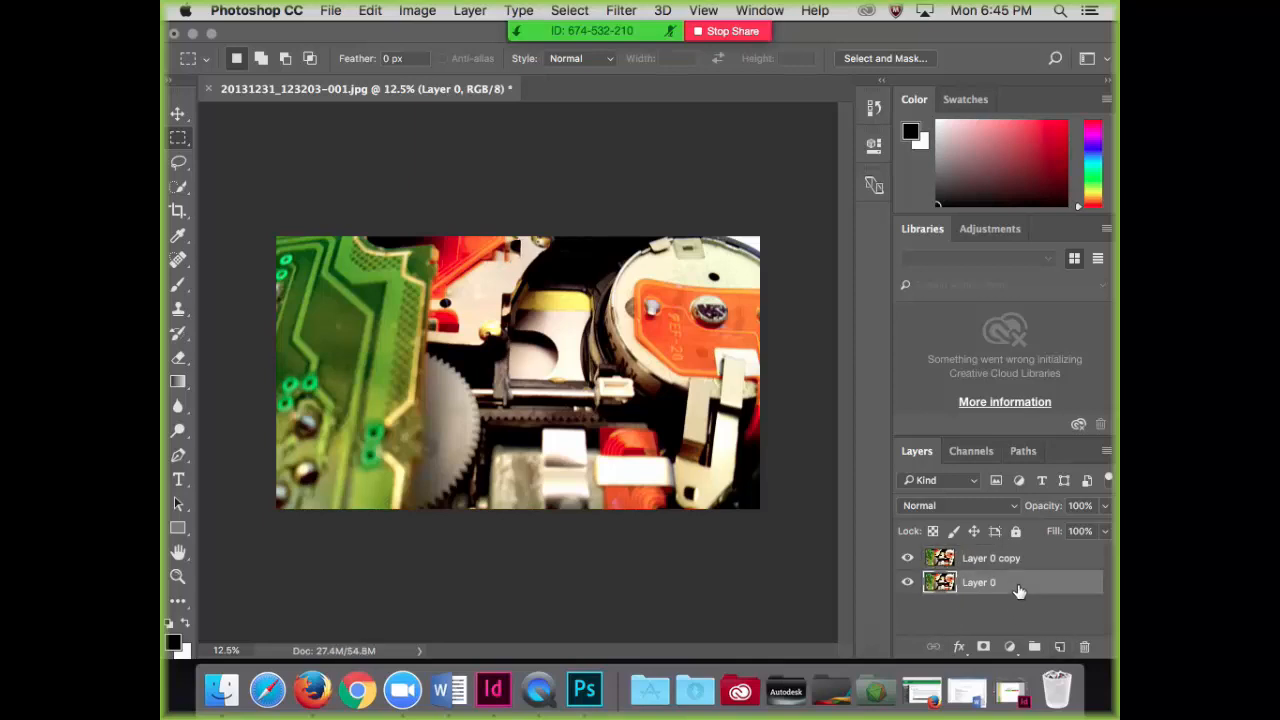
left_click(1015, 531)
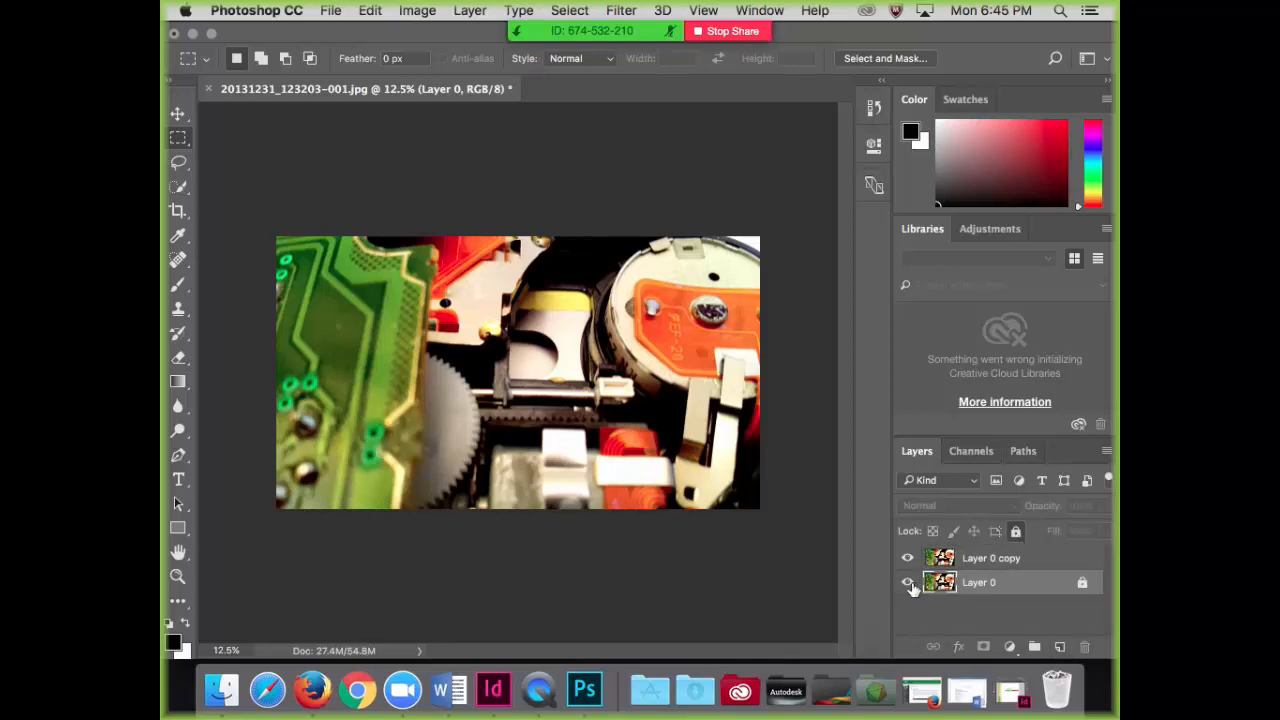
left_click(909, 584)
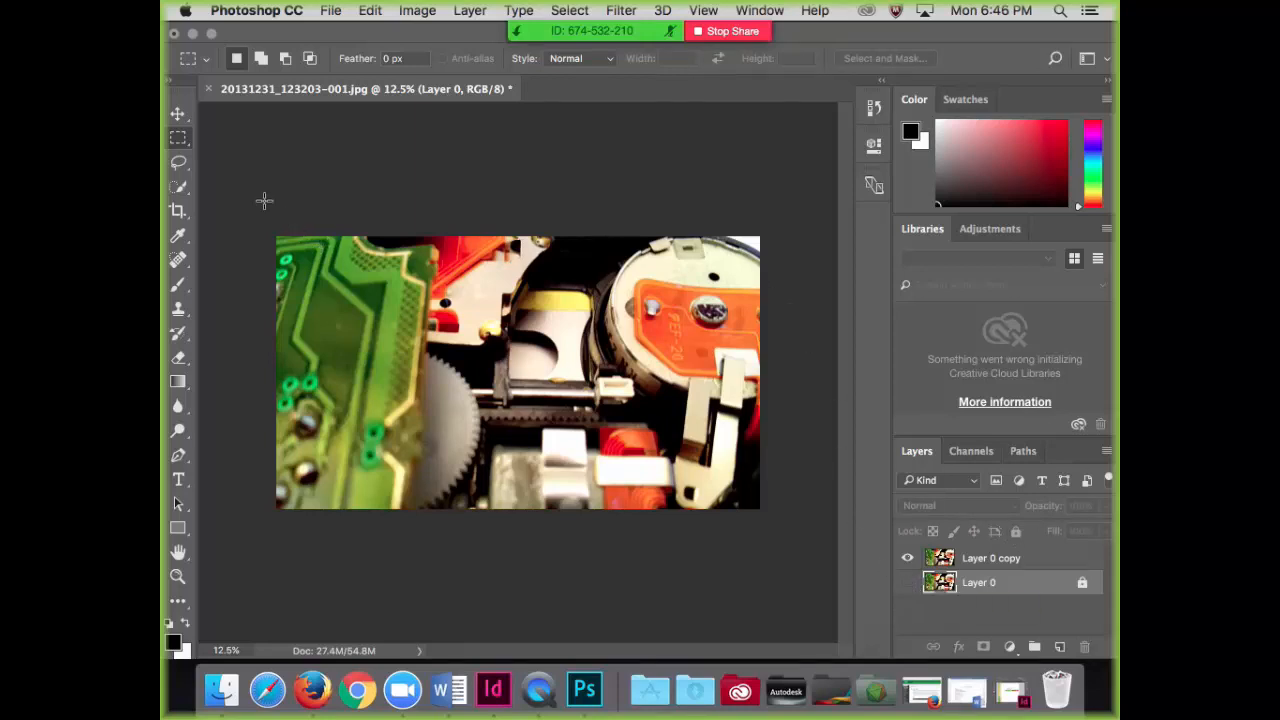
Step: Select a single pixel row across the upper part of Layer 0 copy with the Single Row Marquee tool
left_click_drag(266, 228, 502, 346)
left_click(178, 139)
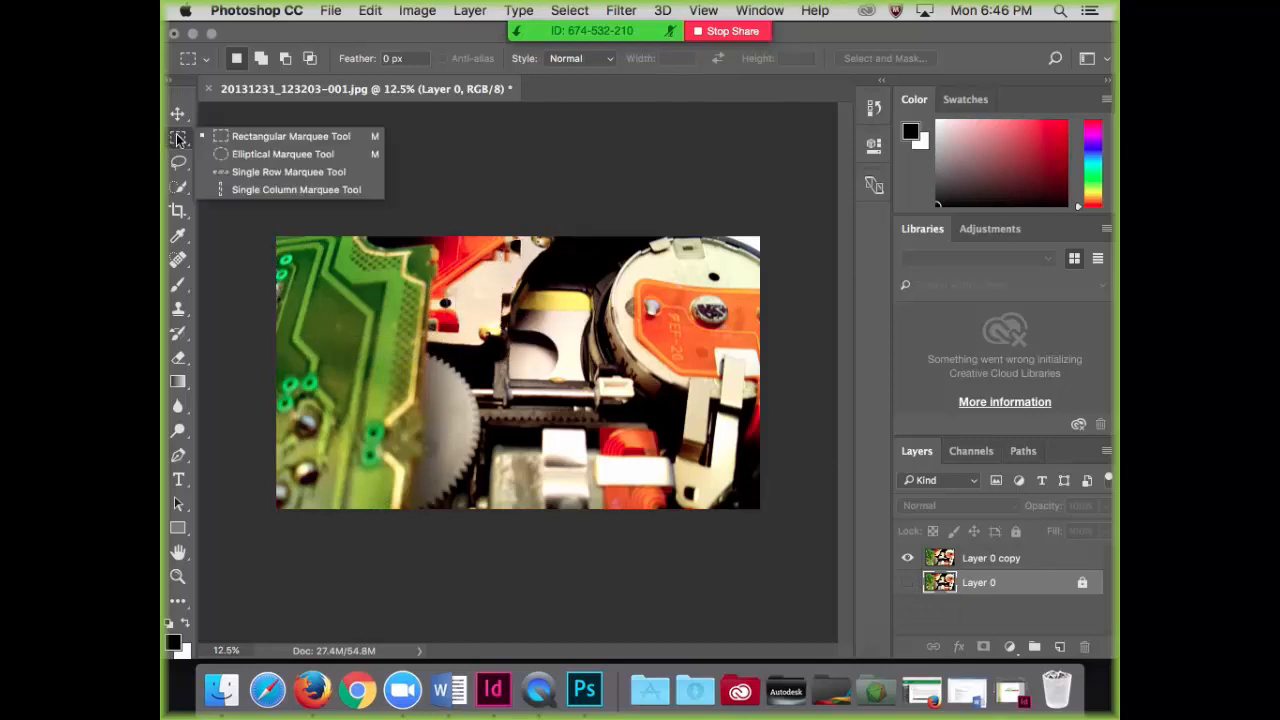
left_click(281, 172)
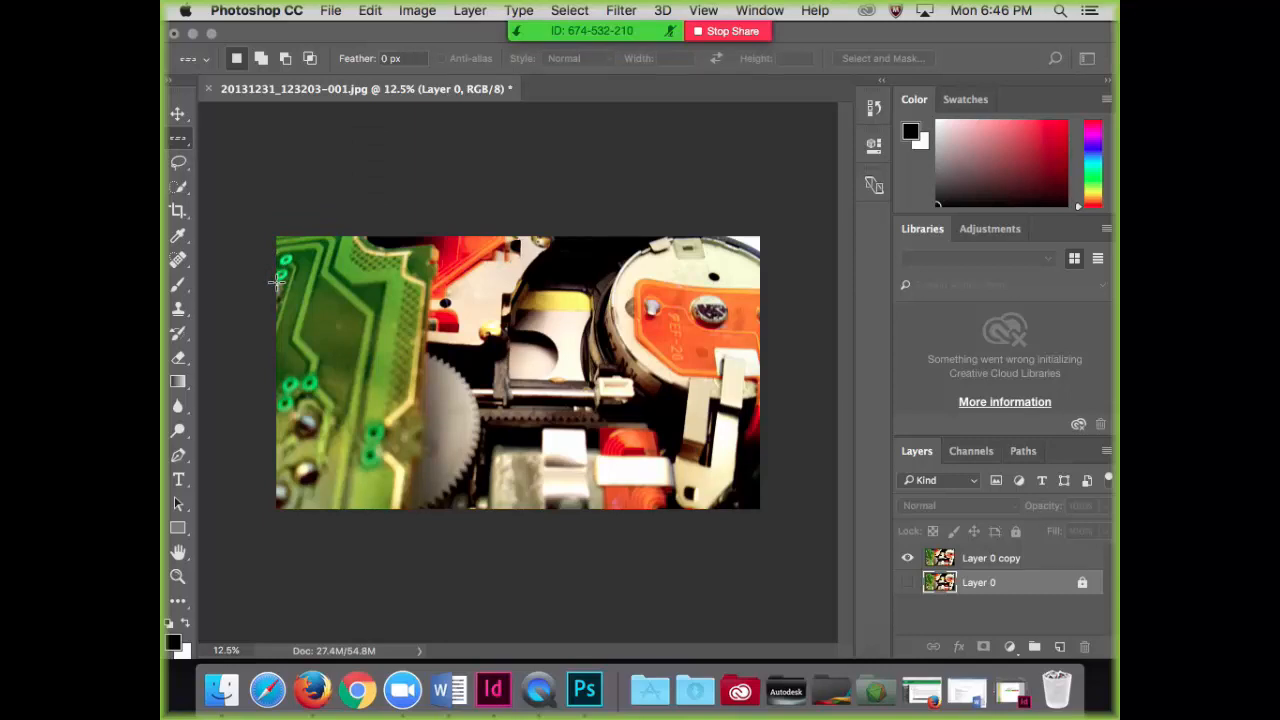
left_click(990, 562)
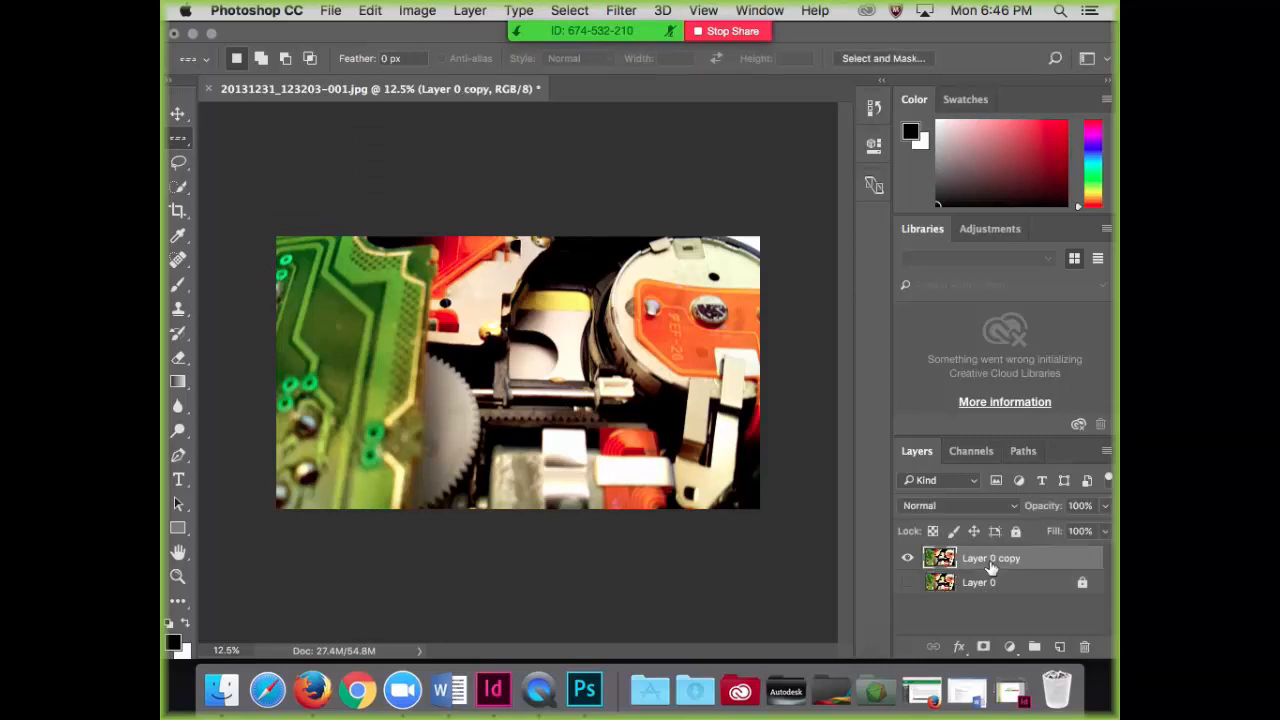
left_click(277, 286)
Step: Scale the selected pixel row to a height of 7500% so it forms a thin horizontal colour strip
left_click(364, 16)
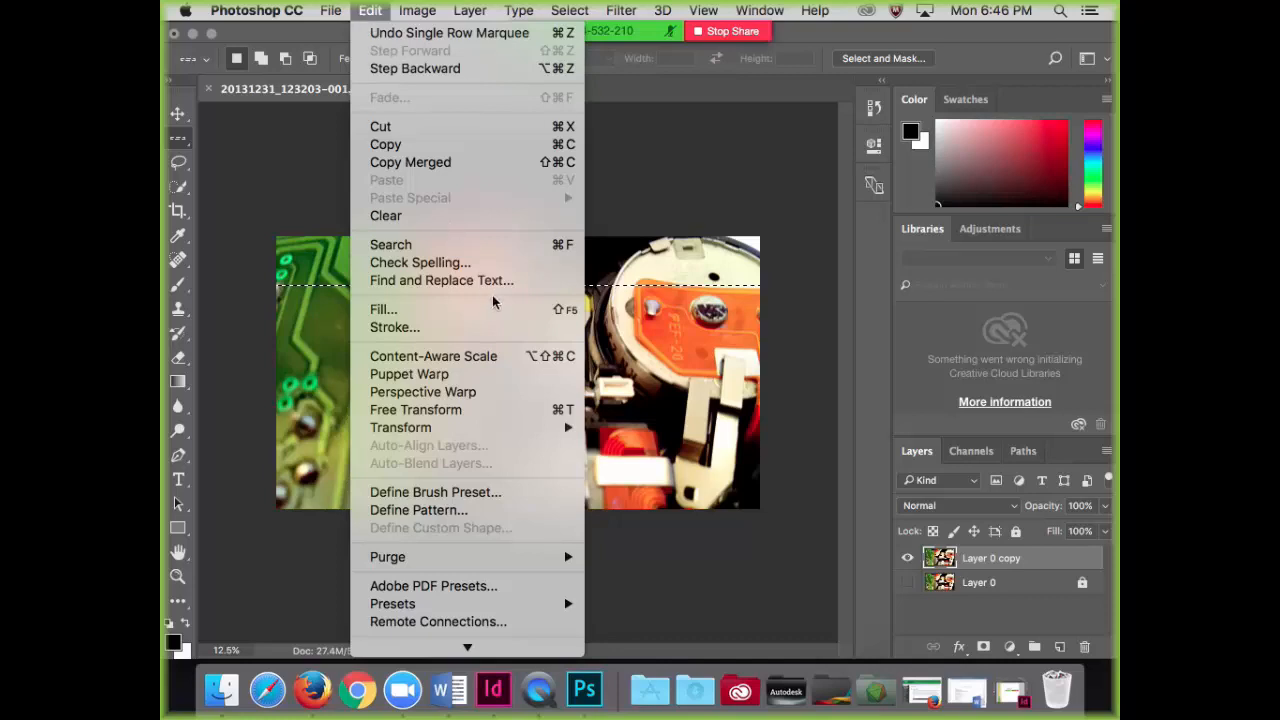
mouse_move(572, 428)
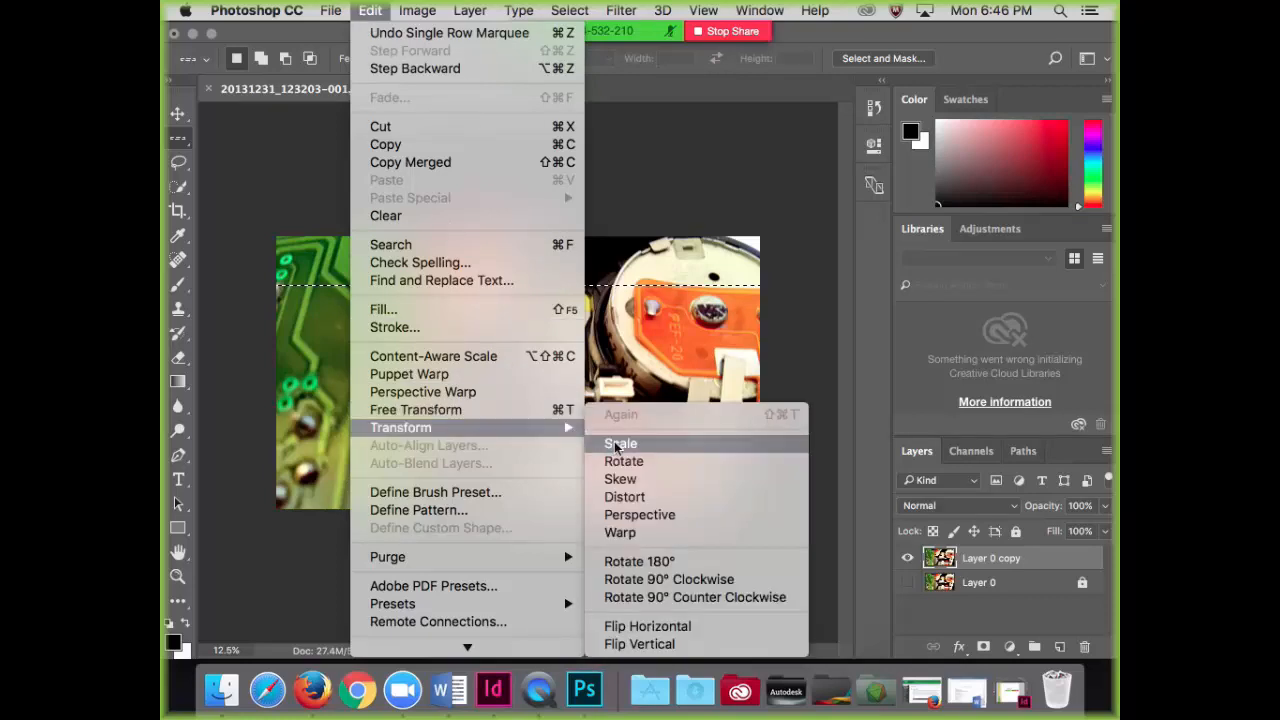
left_click(616, 443)
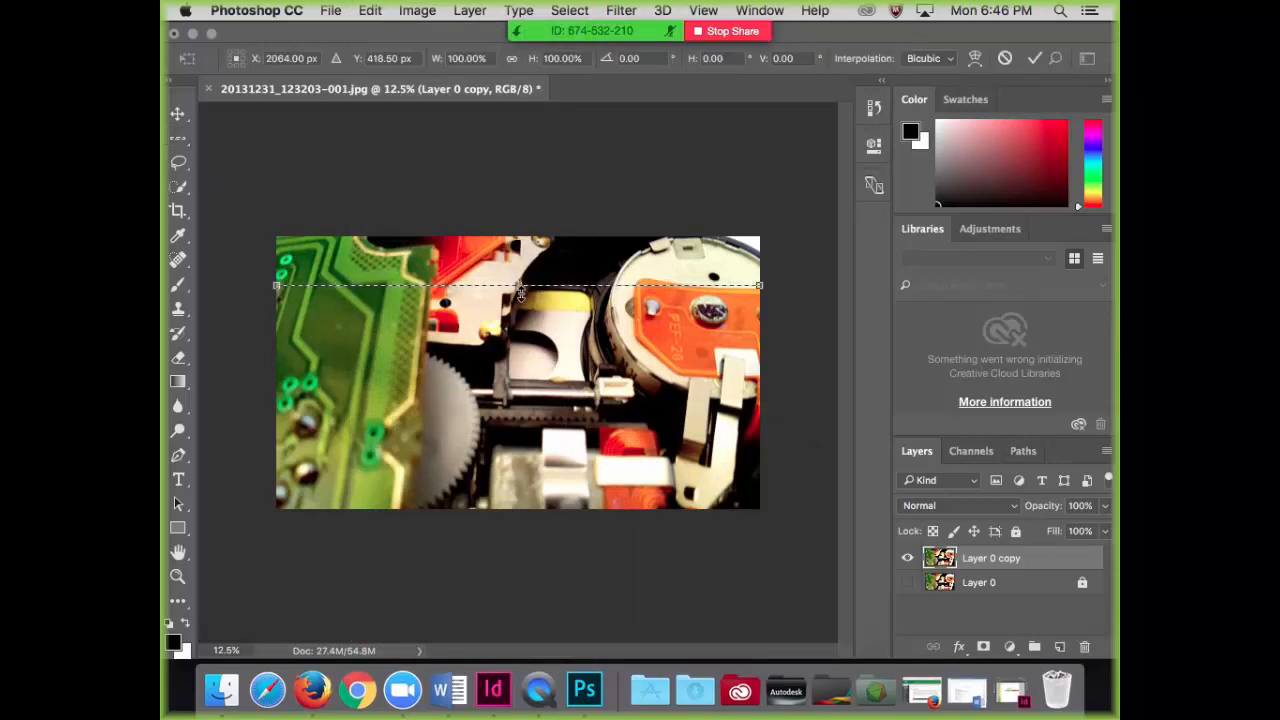
left_click_drag(520, 291, 520, 297)
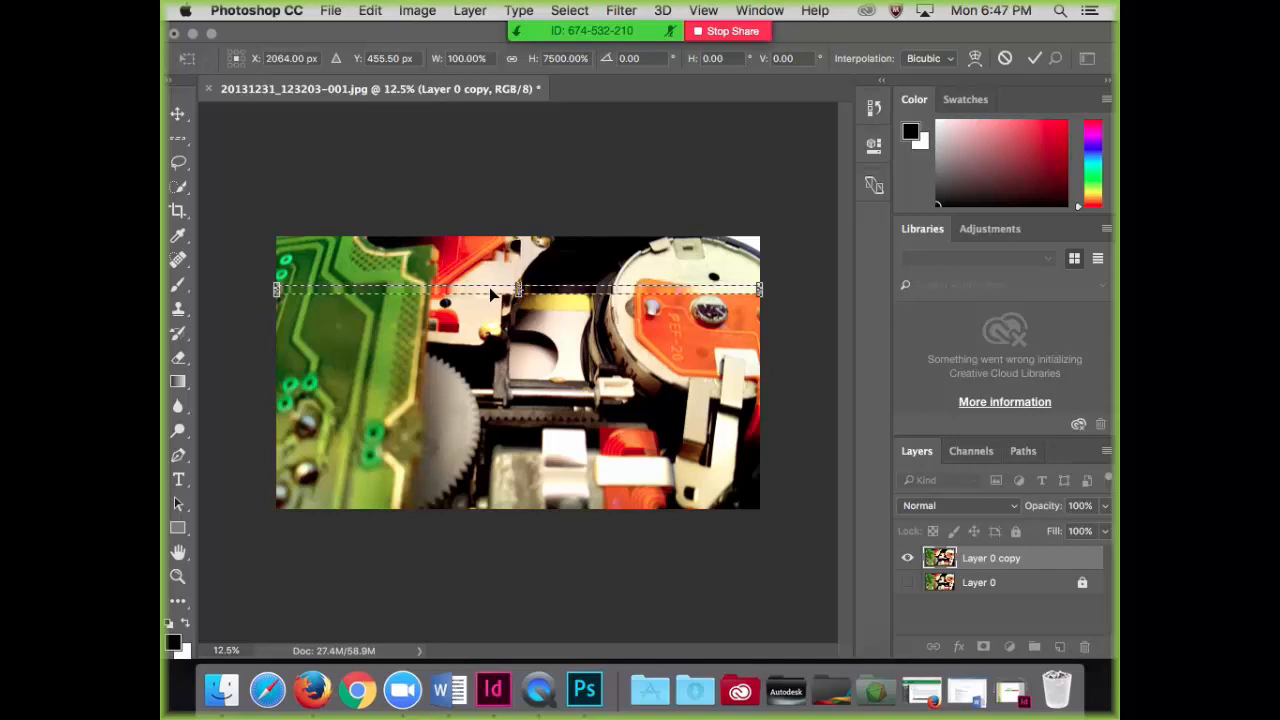
key("Return")
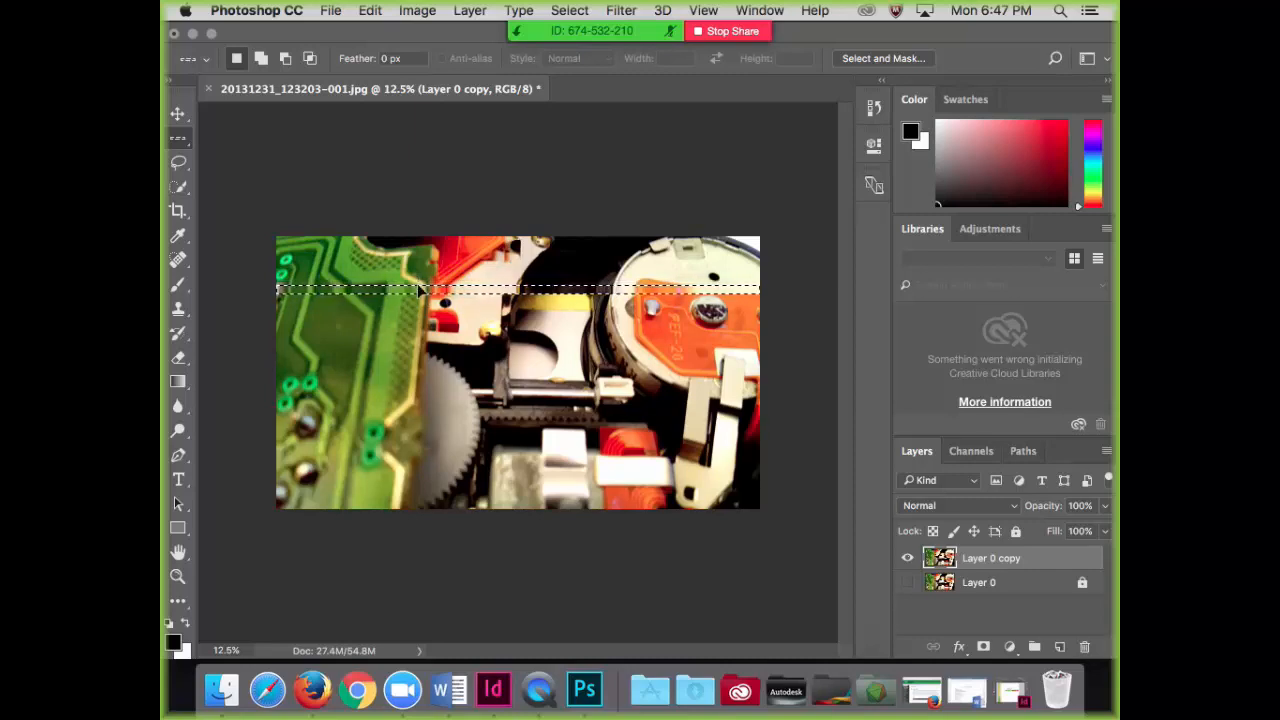
Step: Invert the strip selection and delete the rest of the photo on Layer 0 copy
key("super+equal")
key("super+equal")
key("super+equal")
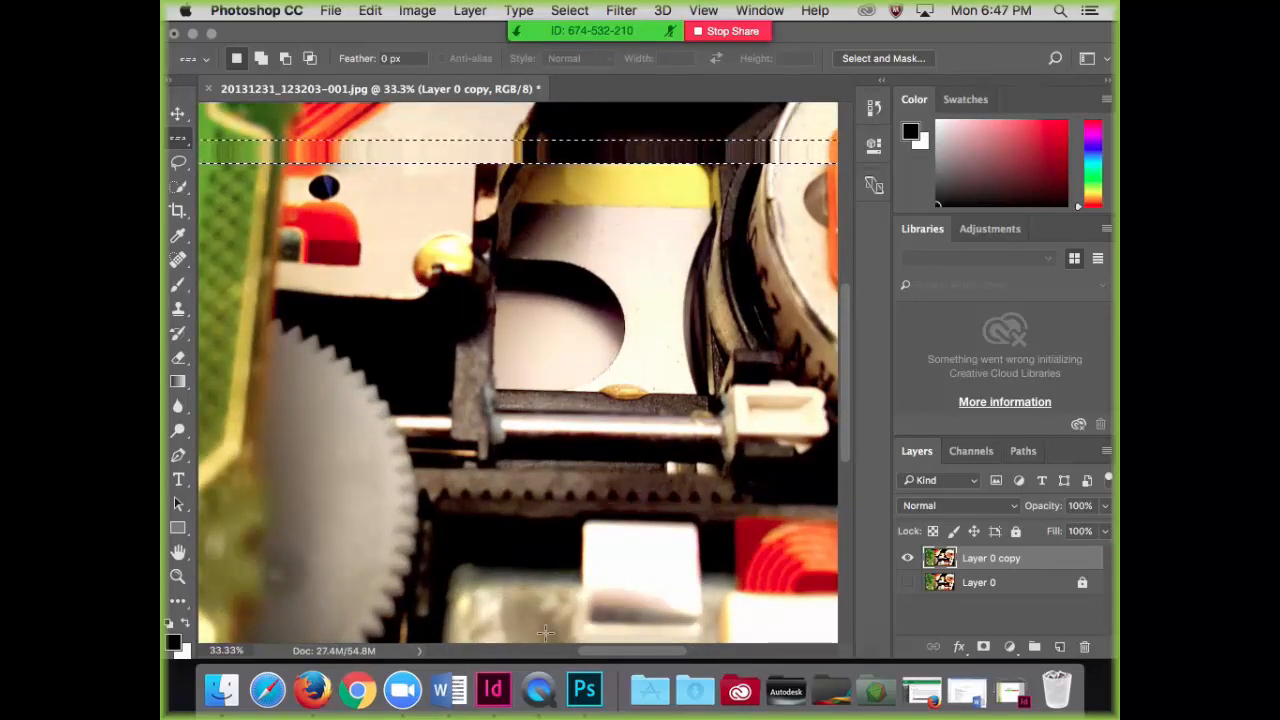
left_click_drag(614, 654, 582, 653)
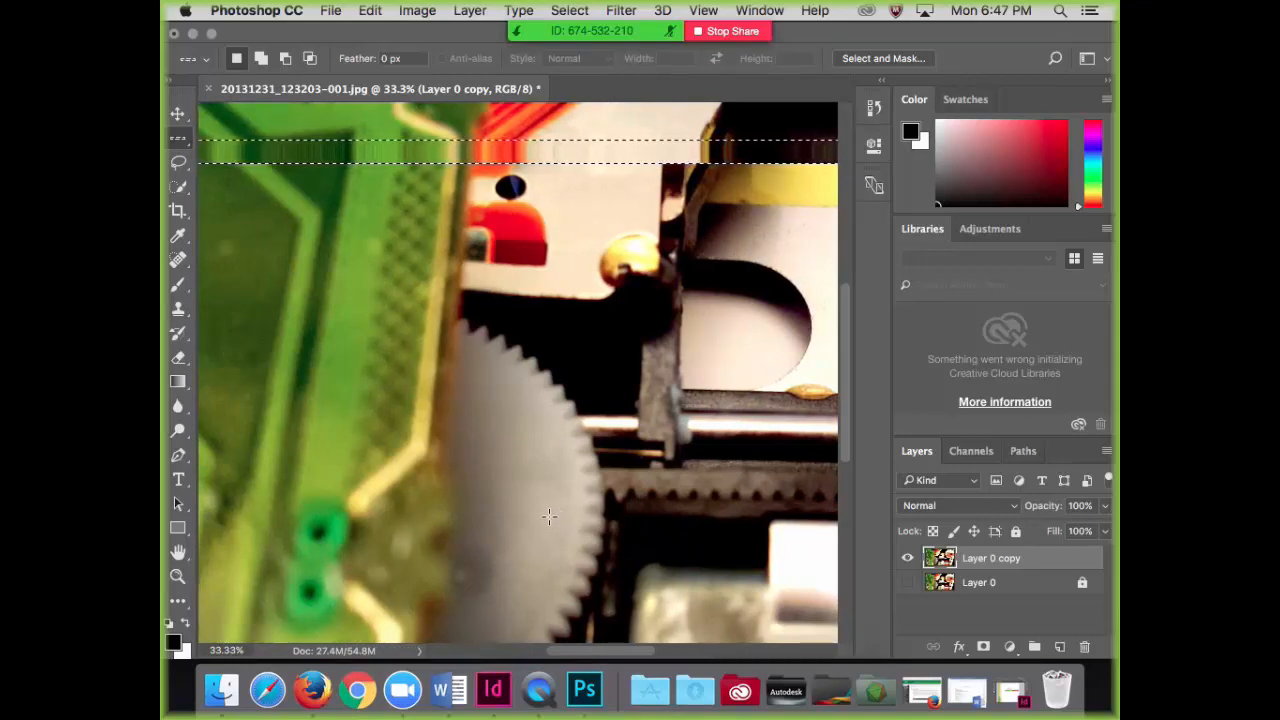
scroll(549, 516, "down", 5)
scroll(549, 516, "up", 9)
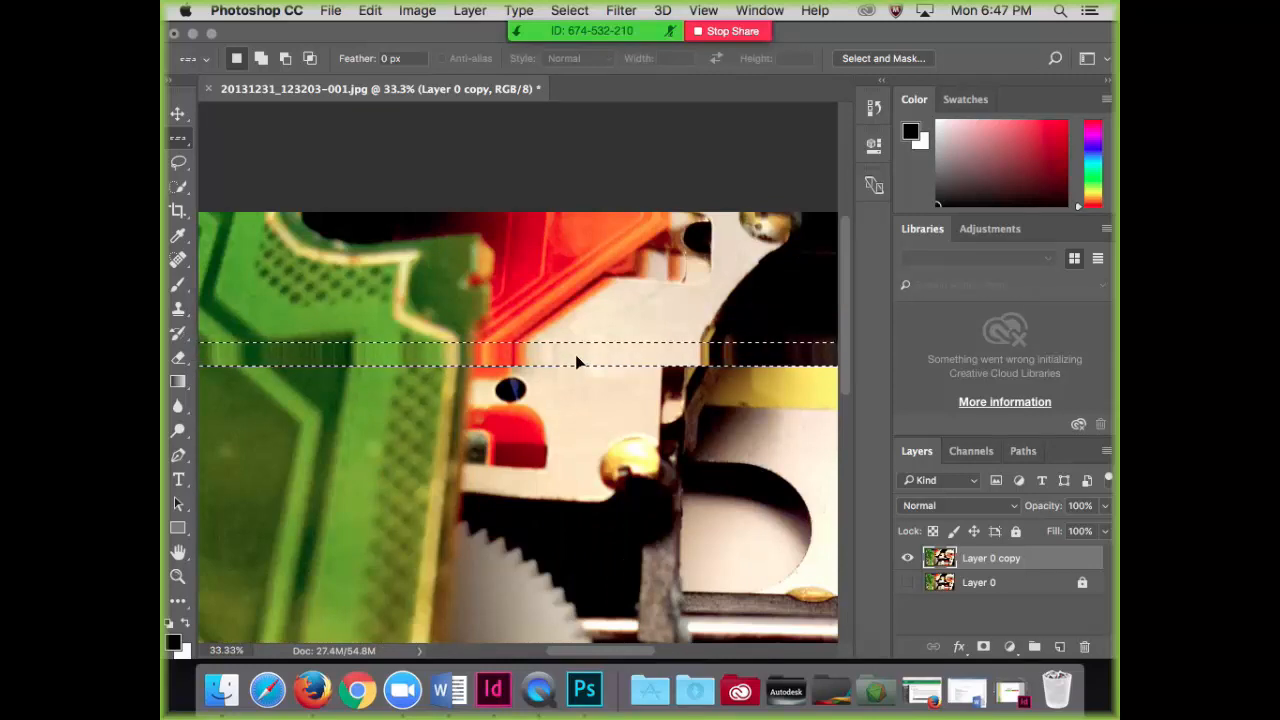
right_click(508, 357)
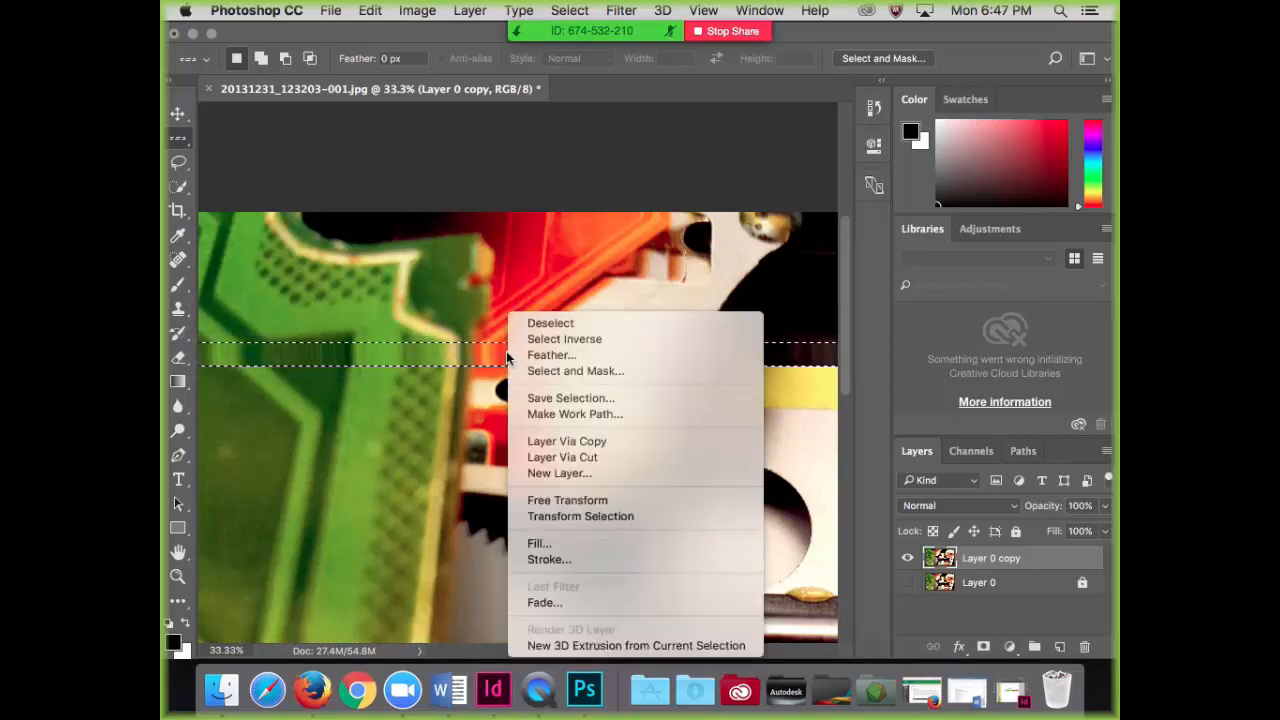
left_click(530, 339)
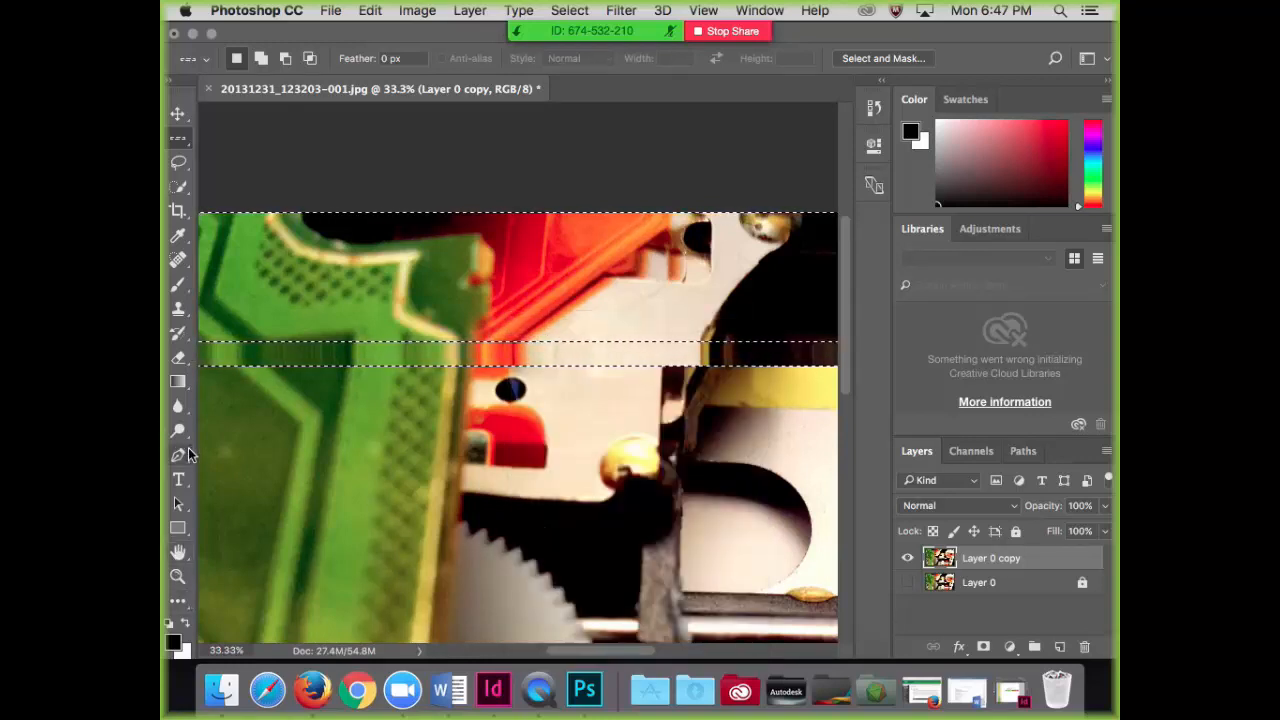
left_click(183, 360)
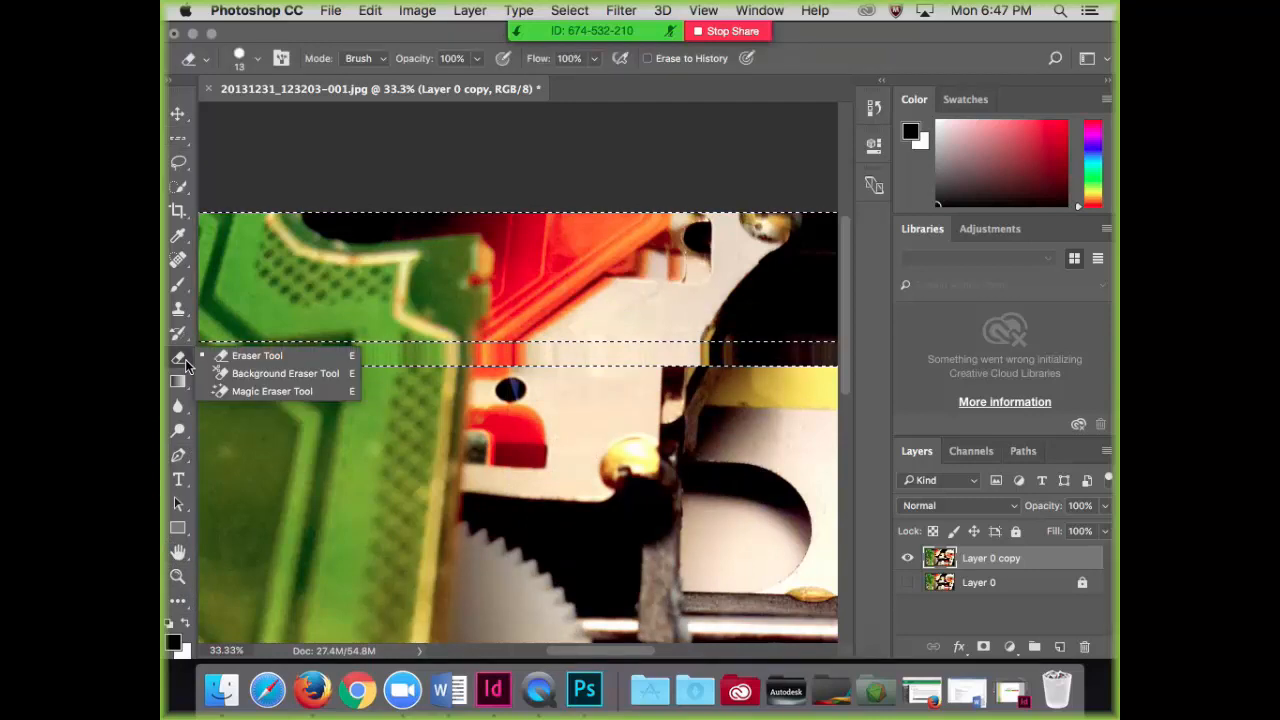
left_click(260, 373)
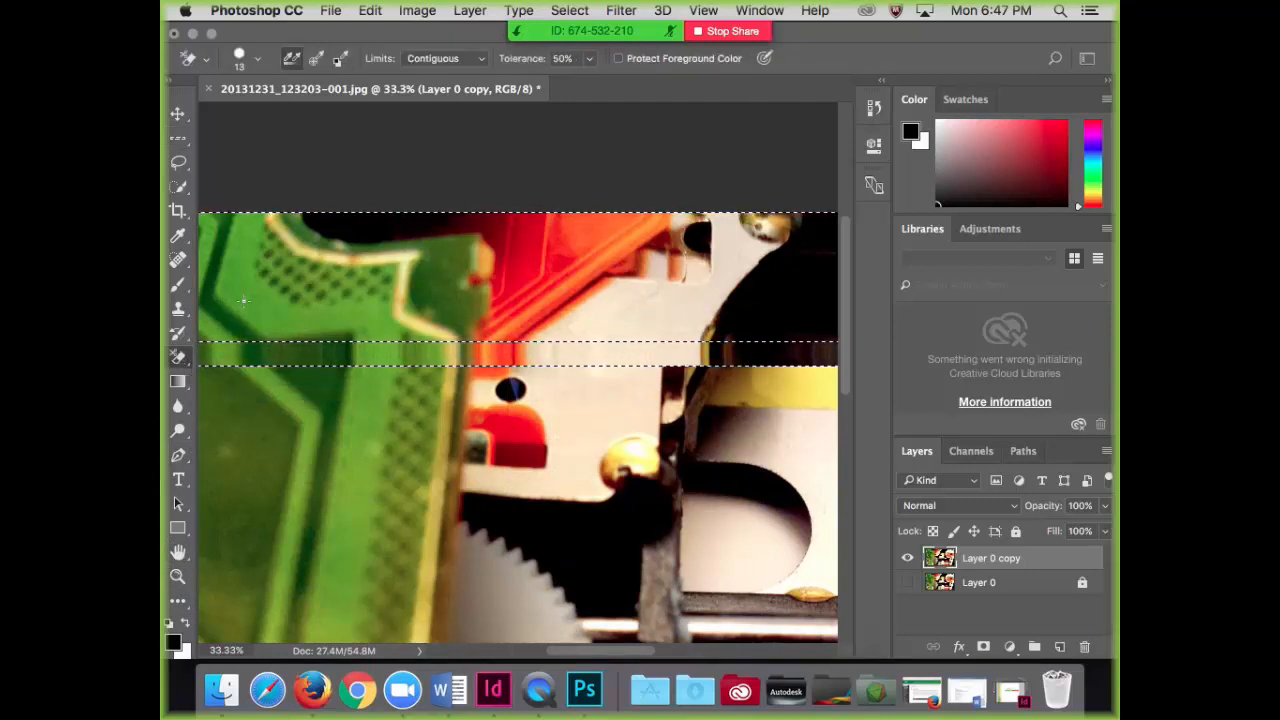
key("Delete")
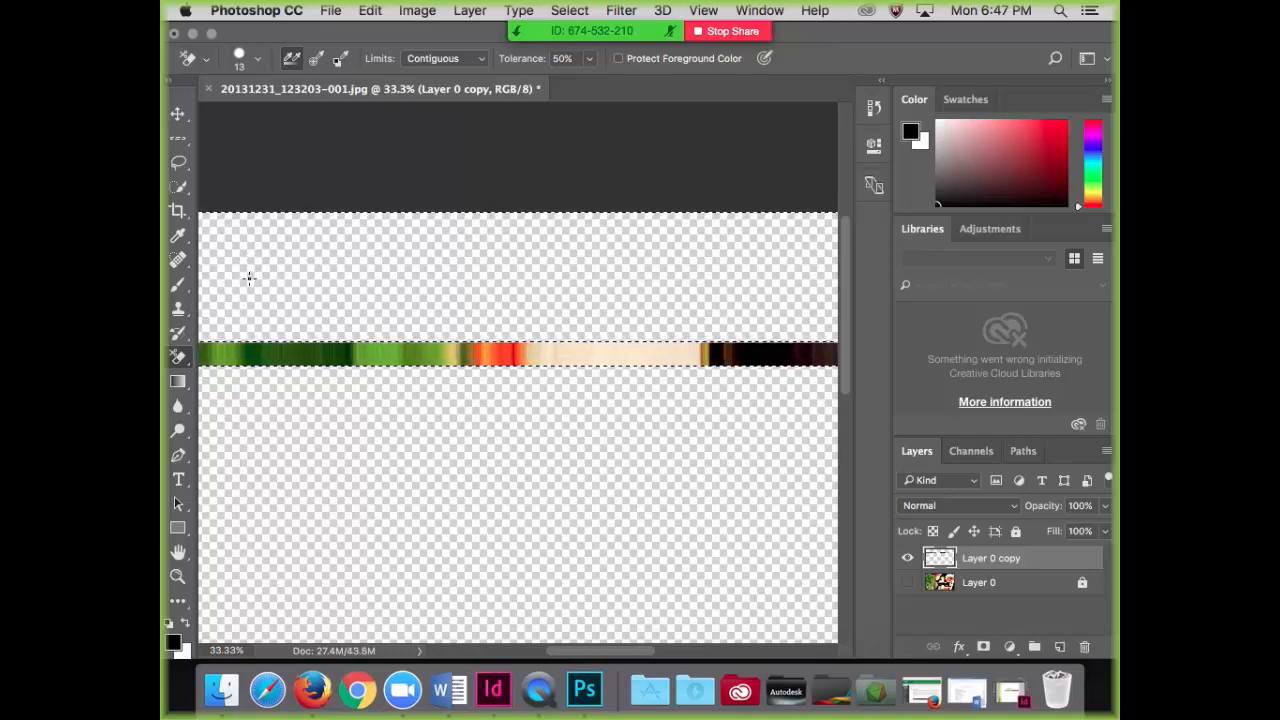
right_click(250, 278)
left_click(249, 280)
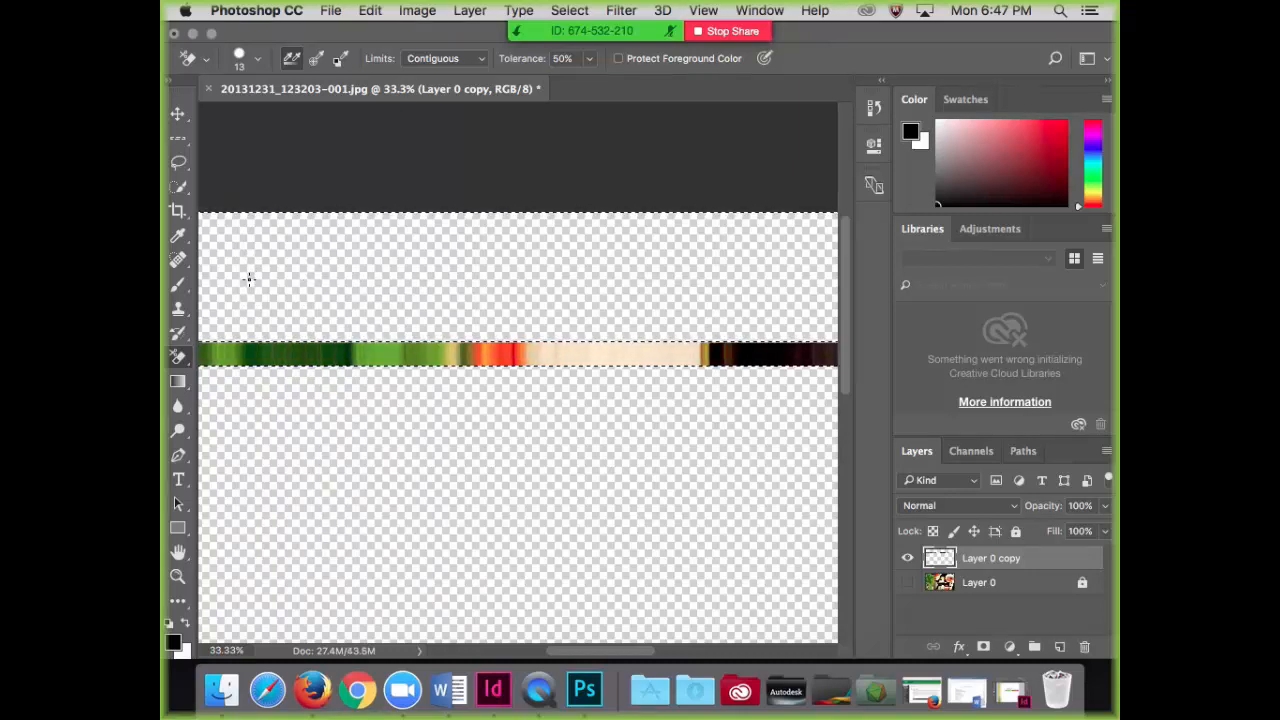
key("v")
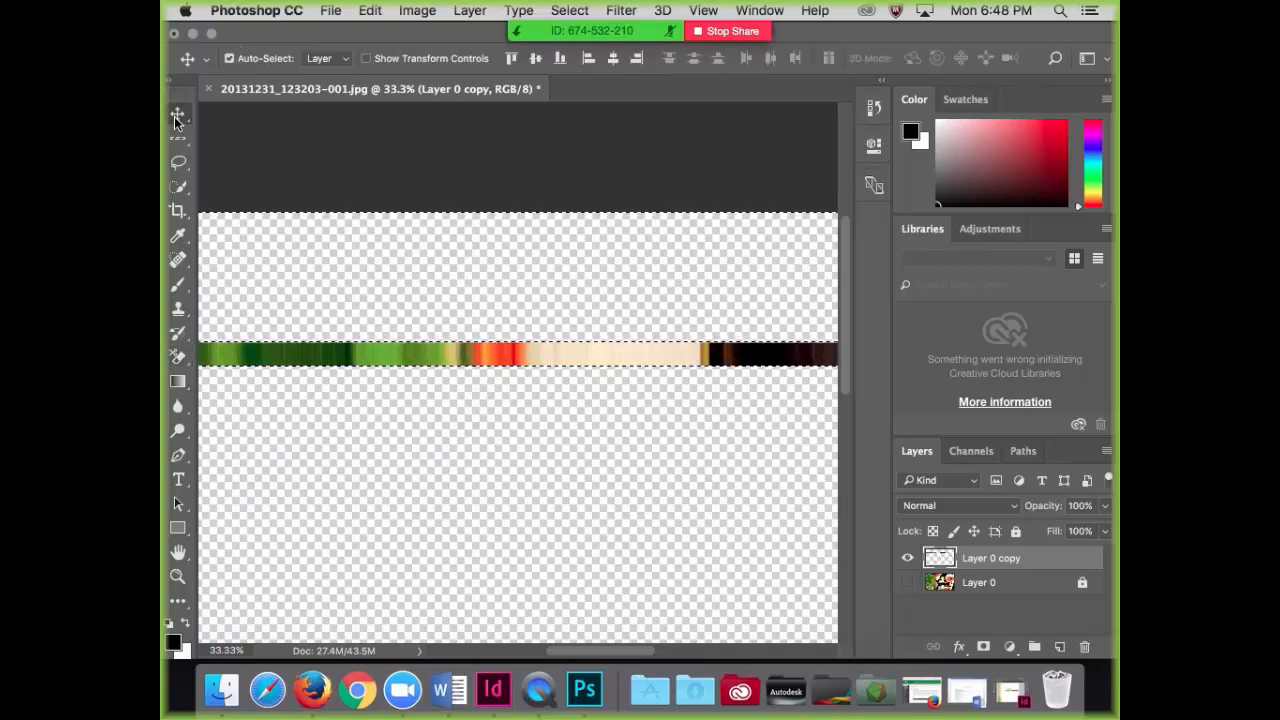
left_click(294, 290)
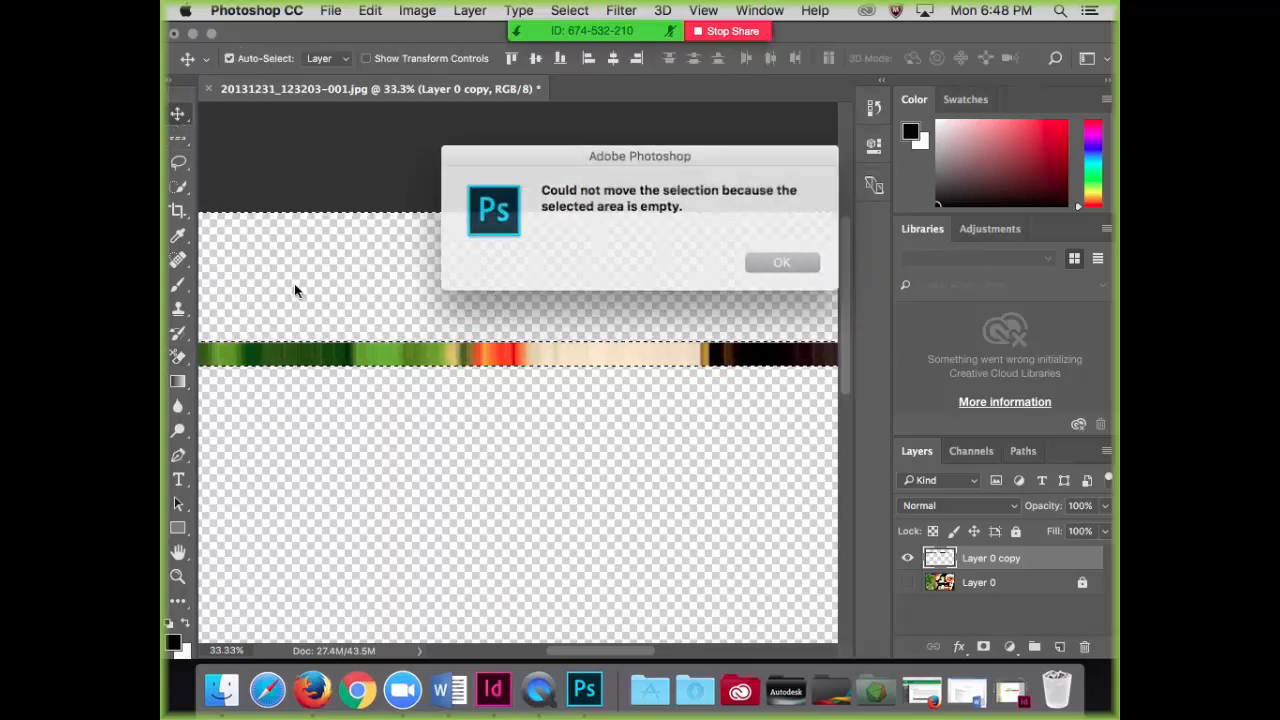
left_click(778, 261)
Step: Invert the selection back onto the colour strip, using a marquee tool
left_click(179, 142)
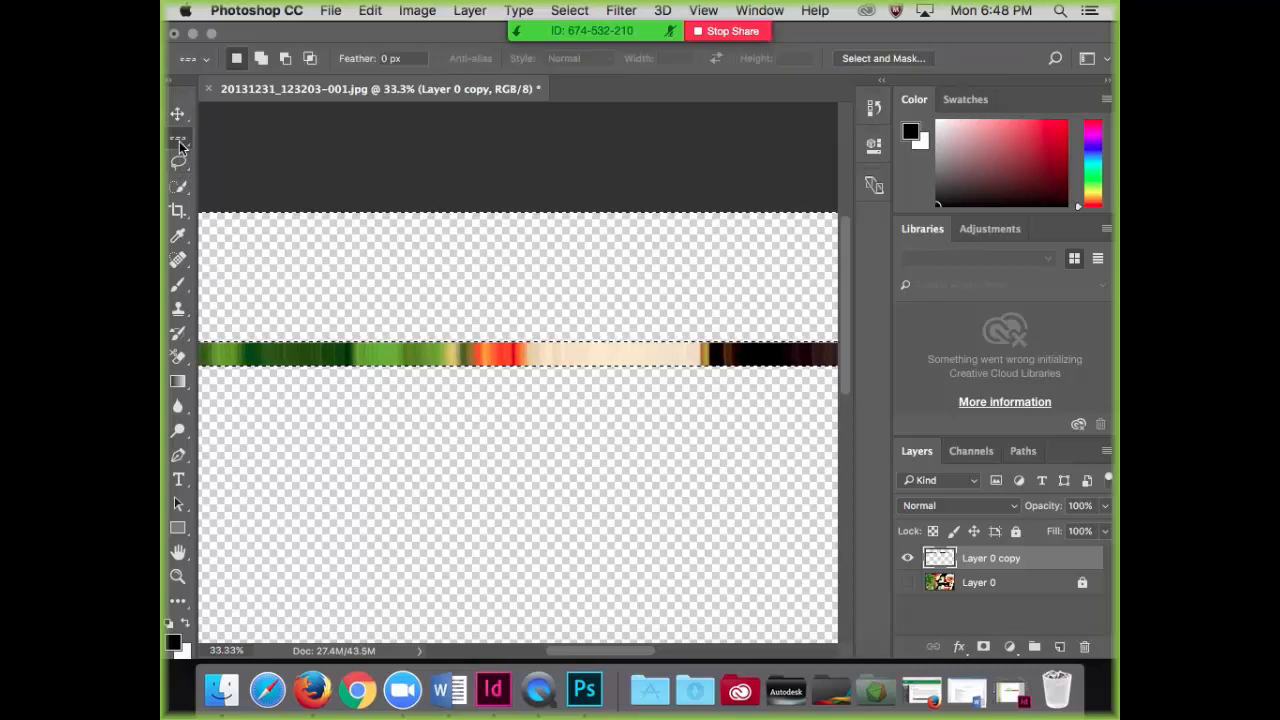
right_click(322, 316)
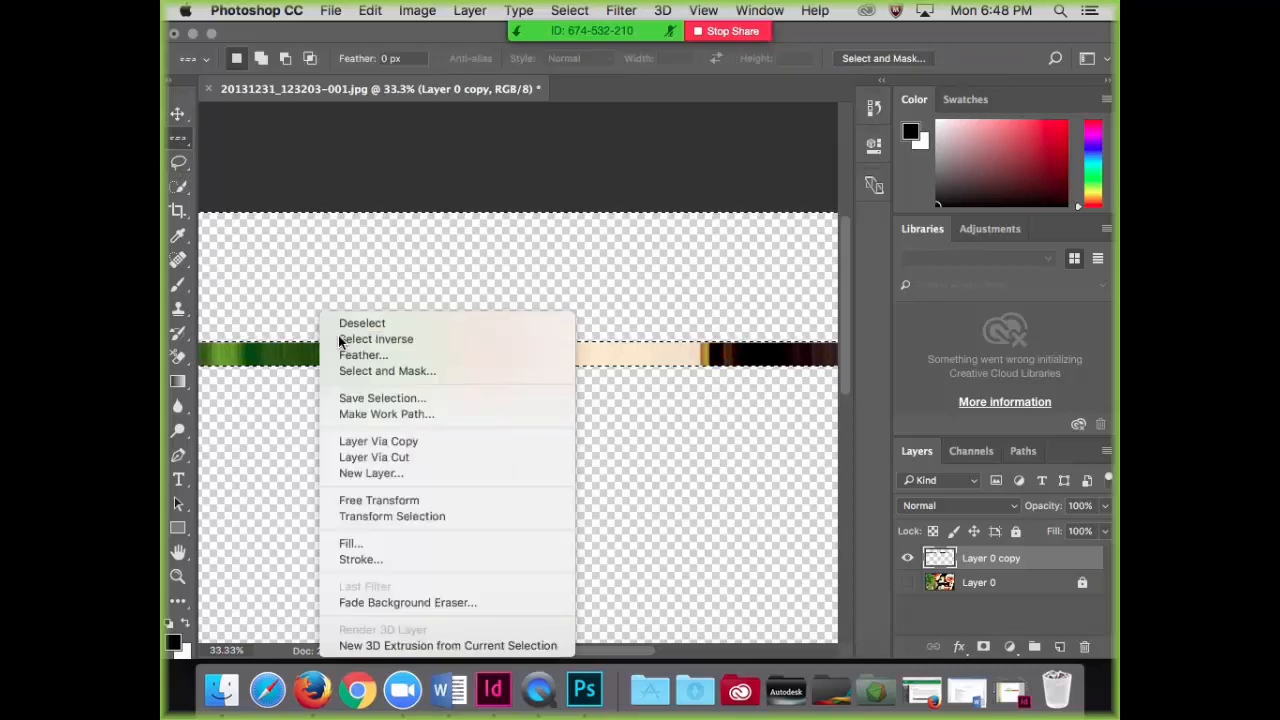
left_click(340, 340)
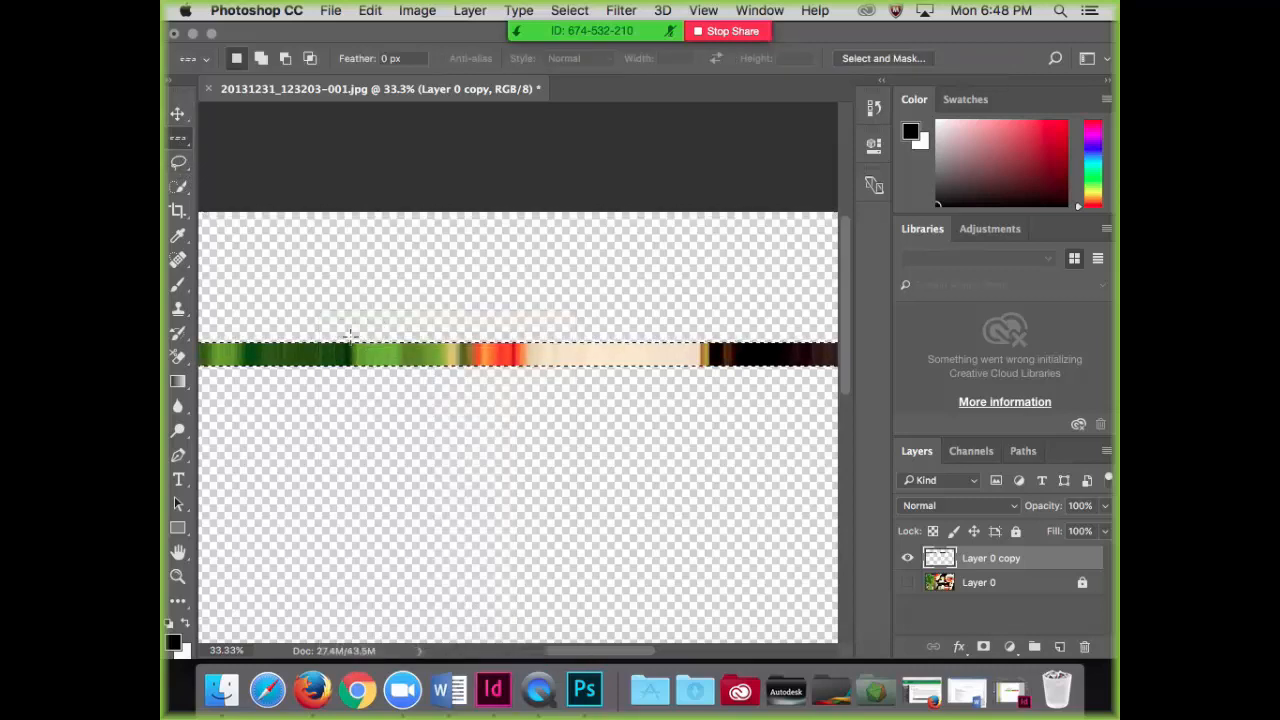
right_click(499, 354)
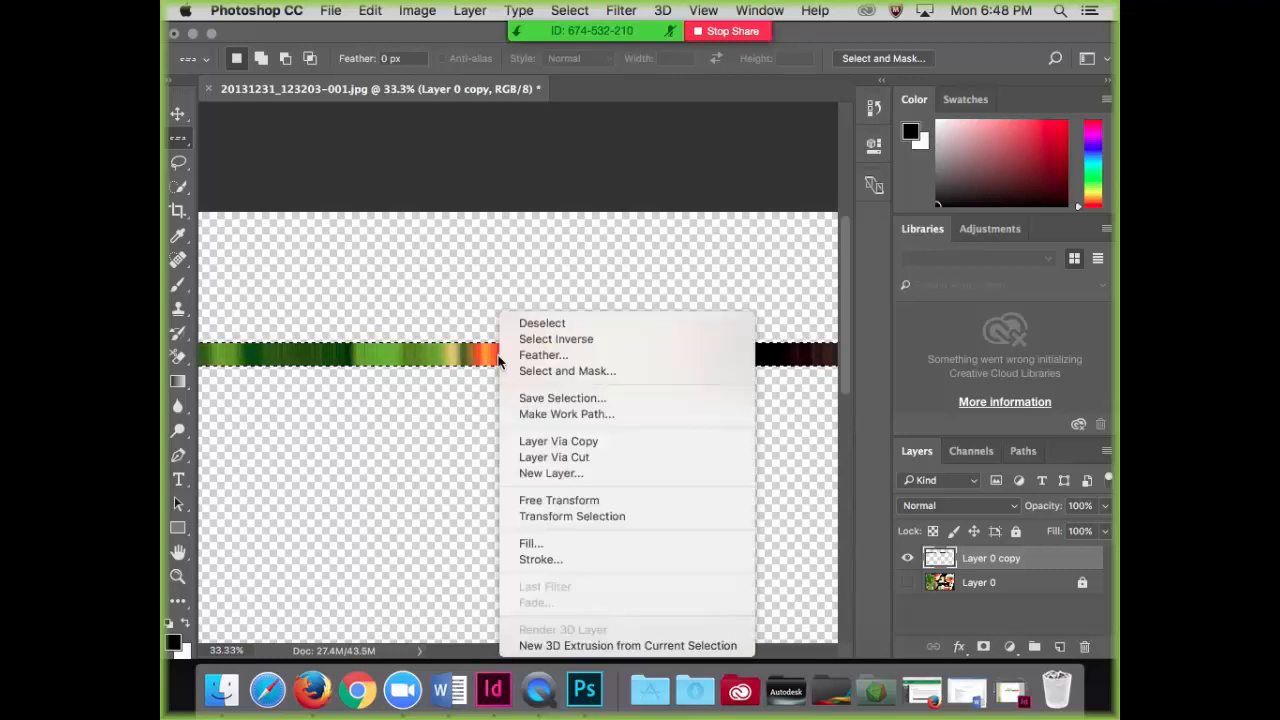
left_click(554, 474)
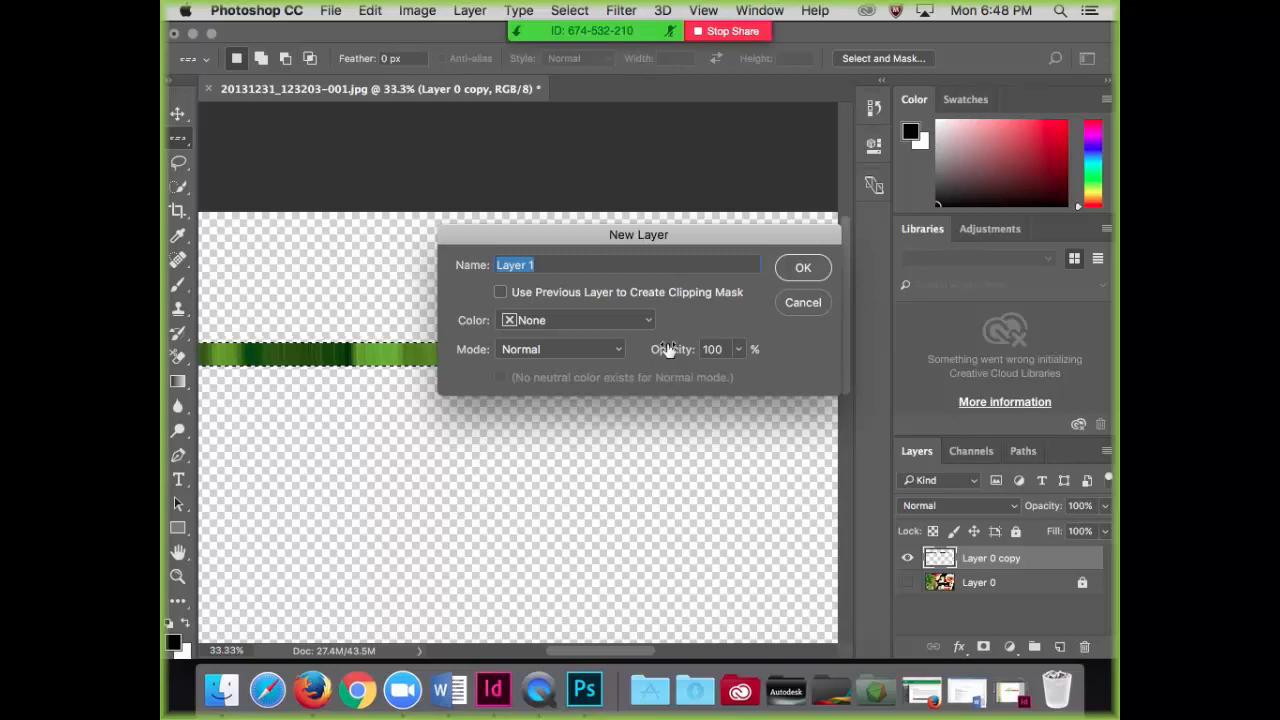
left_click(803, 302)
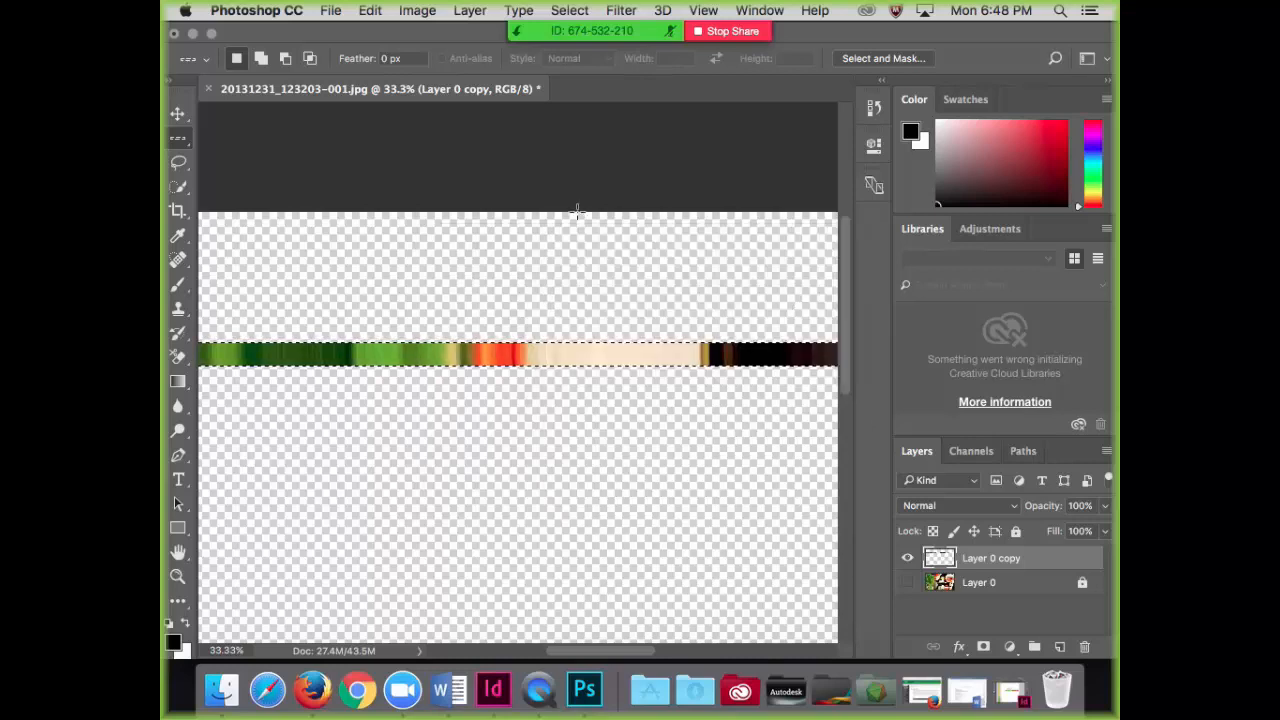
Step: Duplicate the colour strip layer into a new document named computer row 2
left_click(468, 12)
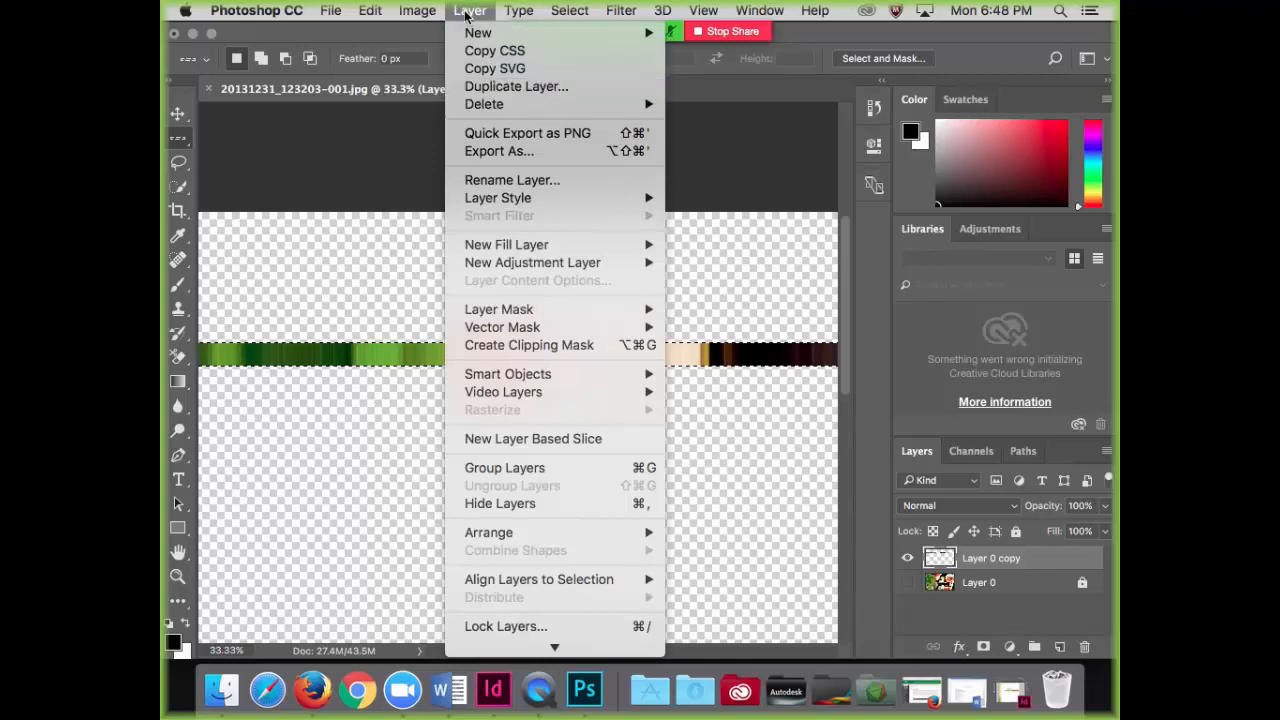
left_click(506, 87)
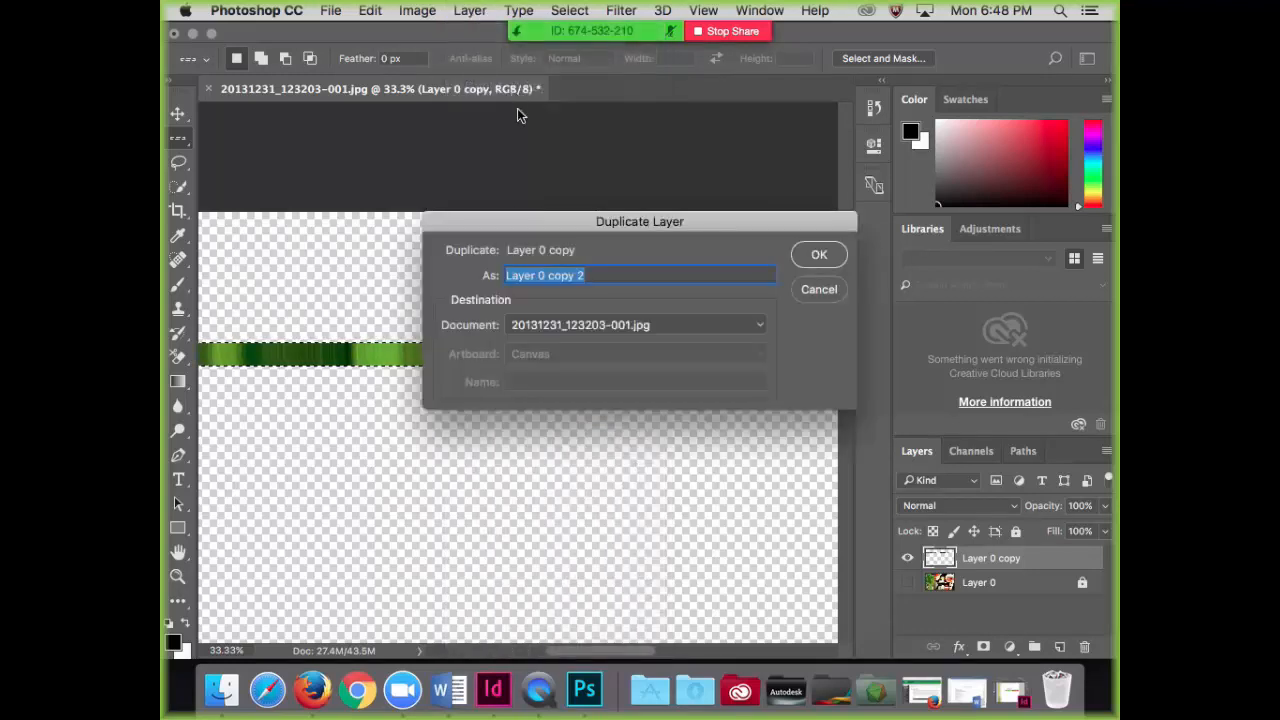
left_click(609, 328)
left_click(600, 340)
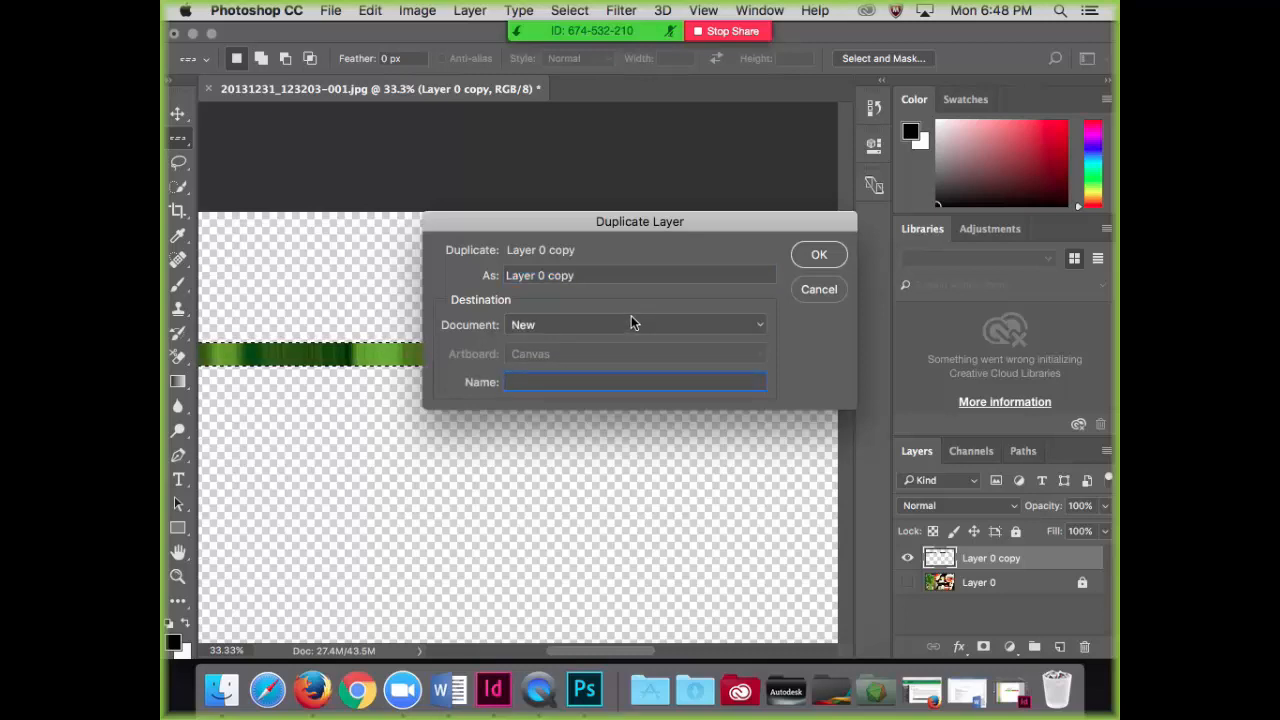
type("computer row")
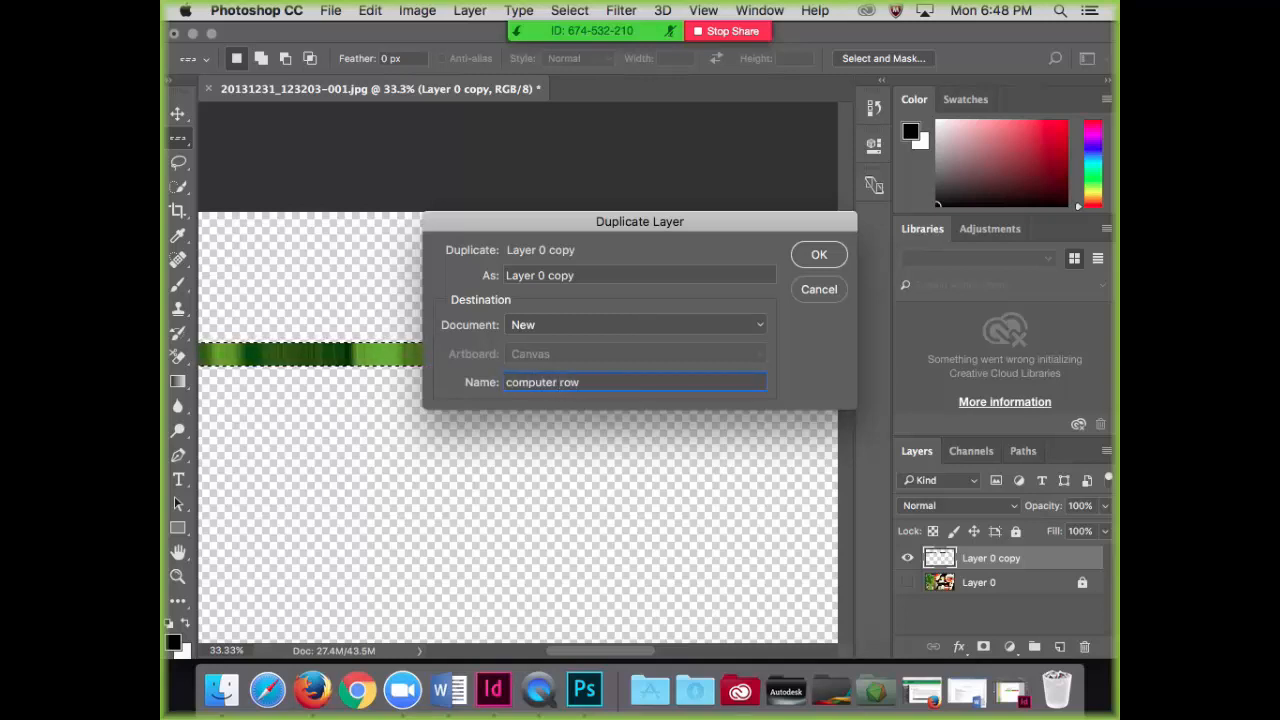
type(" 2")
left_click(815, 256)
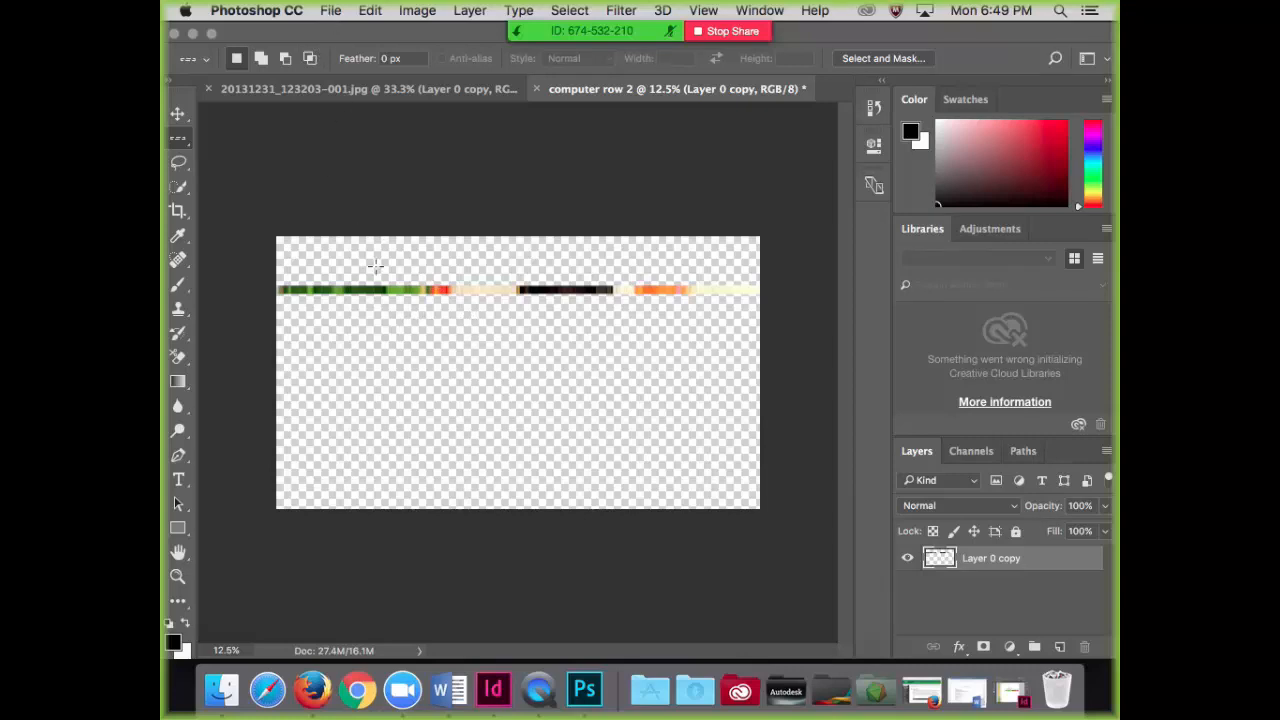
Step: Trim the transparent pixels from all four sides of the computer row 2 document and show its rulers
left_click(368, 12)
mouse_move(418, 12)
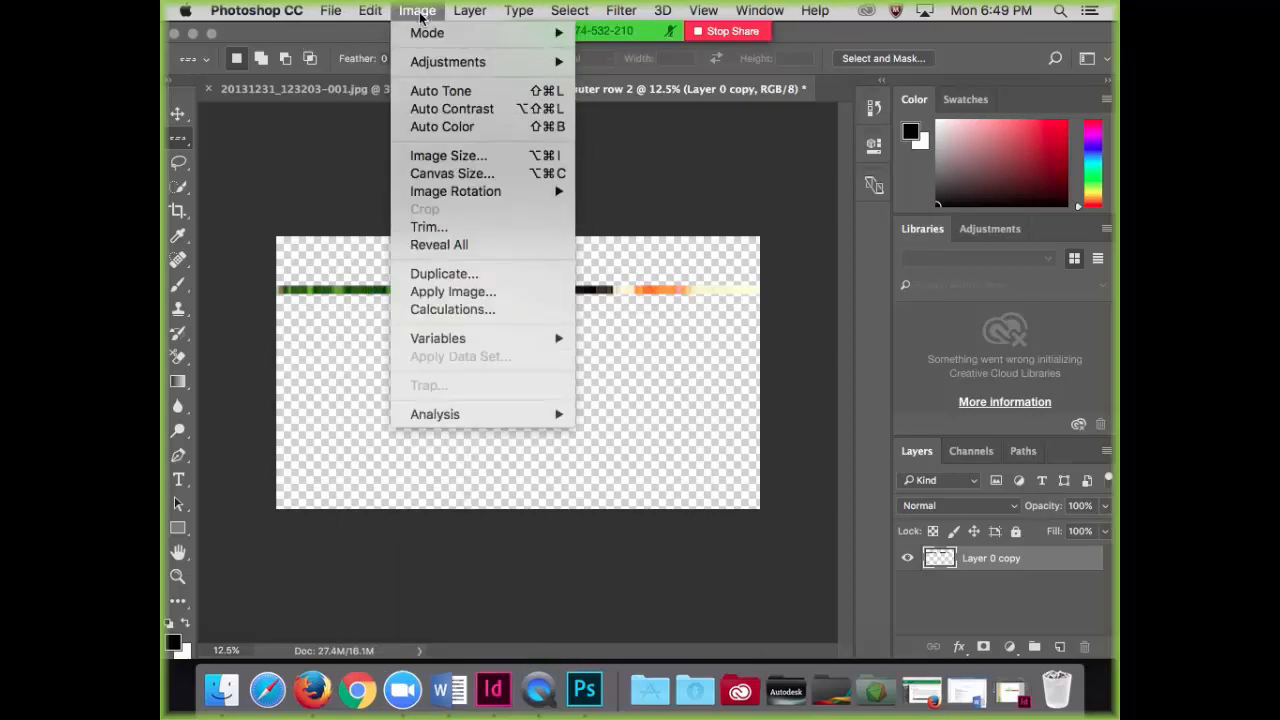
left_click(427, 232)
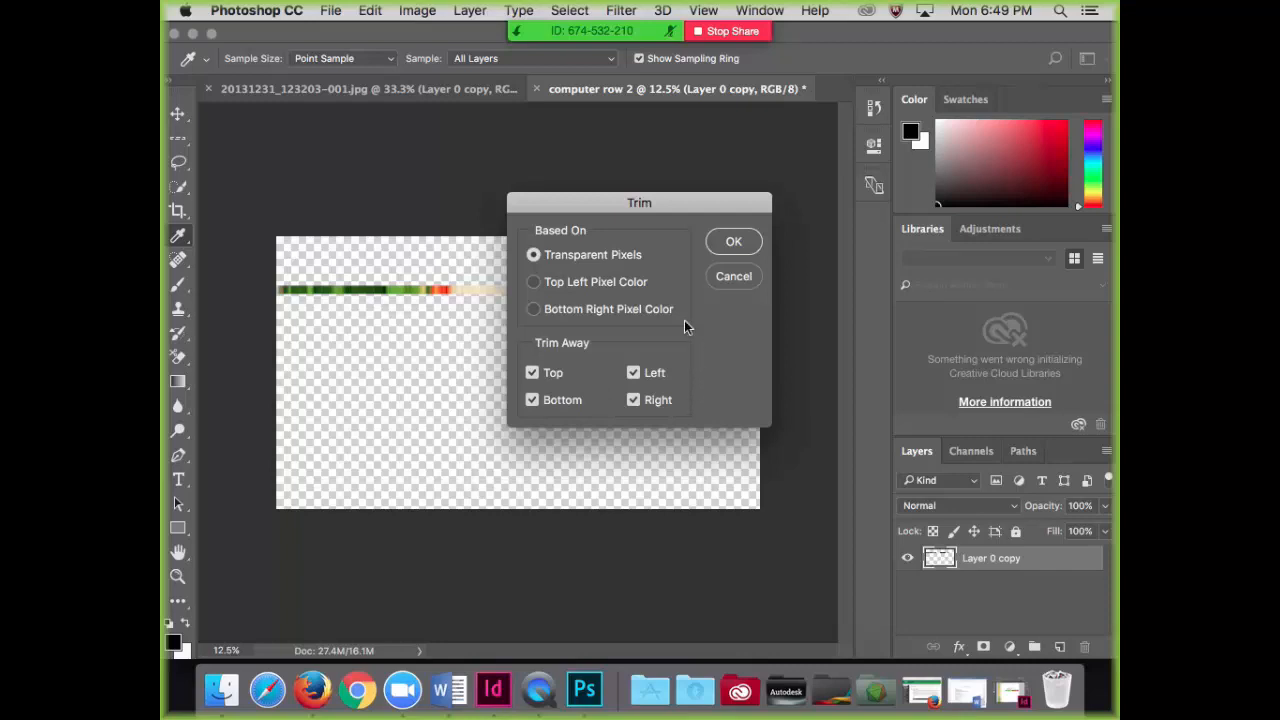
left_click(731, 244)
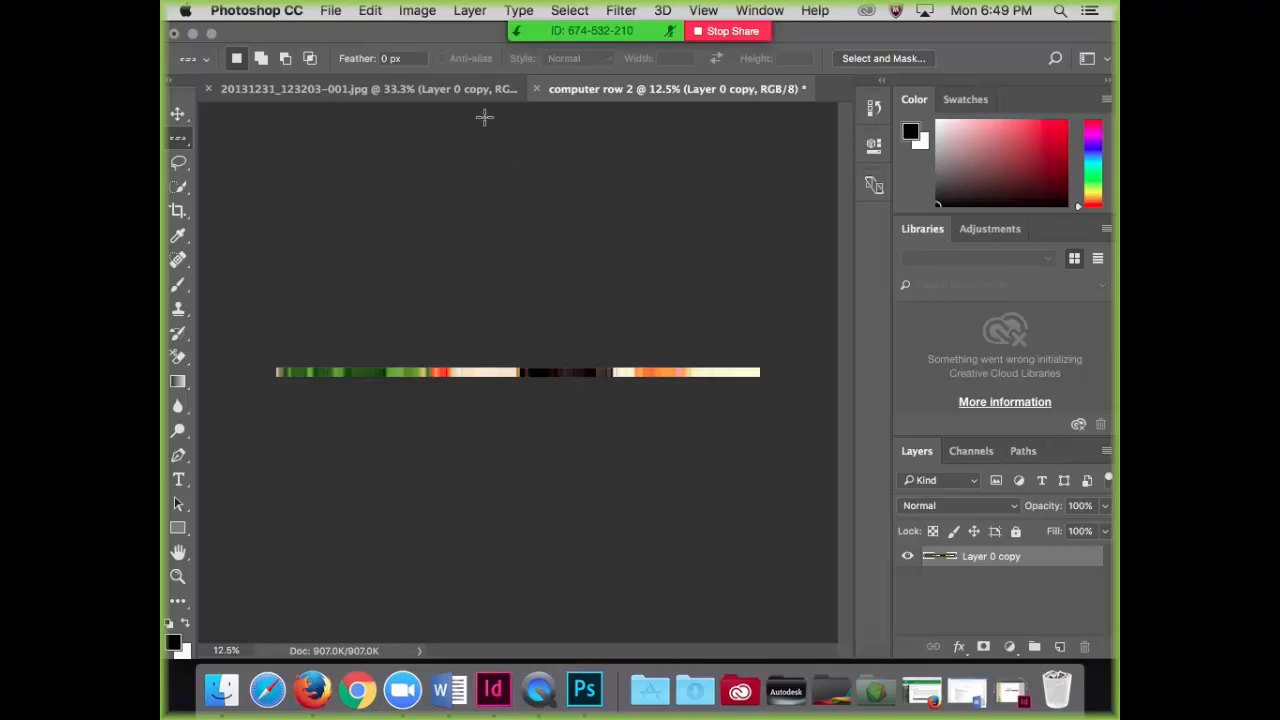
left_click(703, 11)
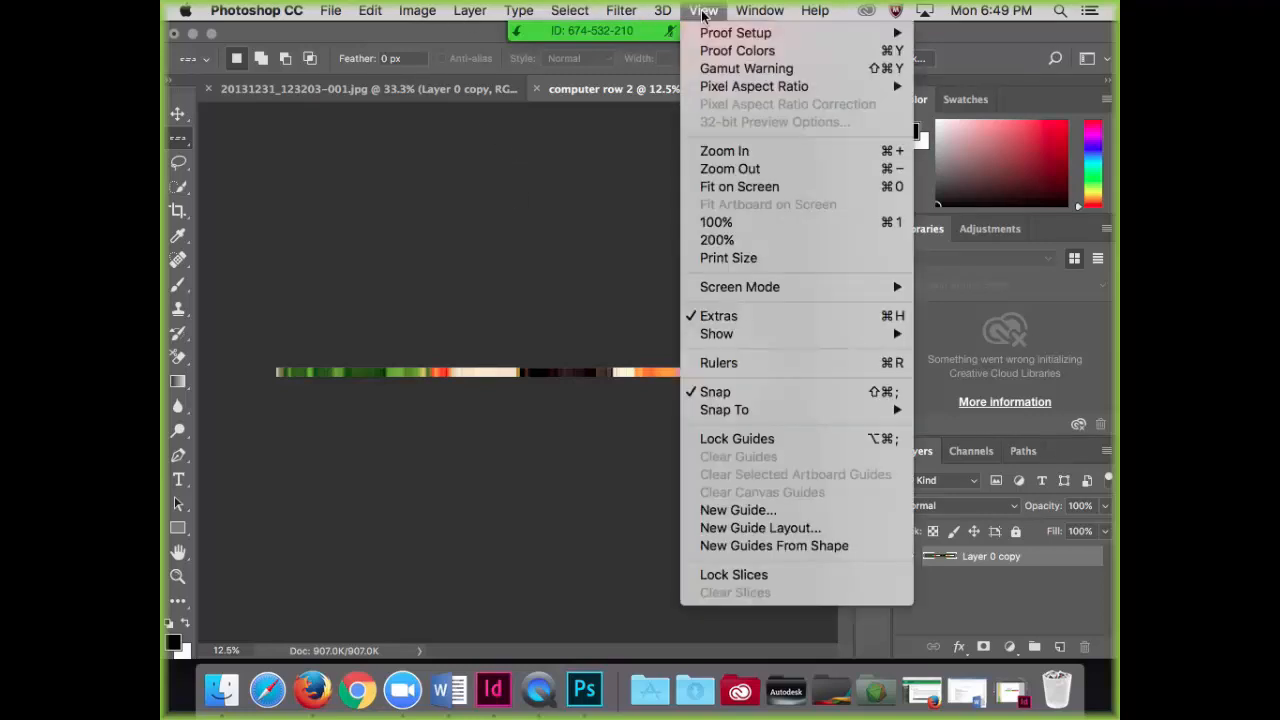
left_click(752, 367)
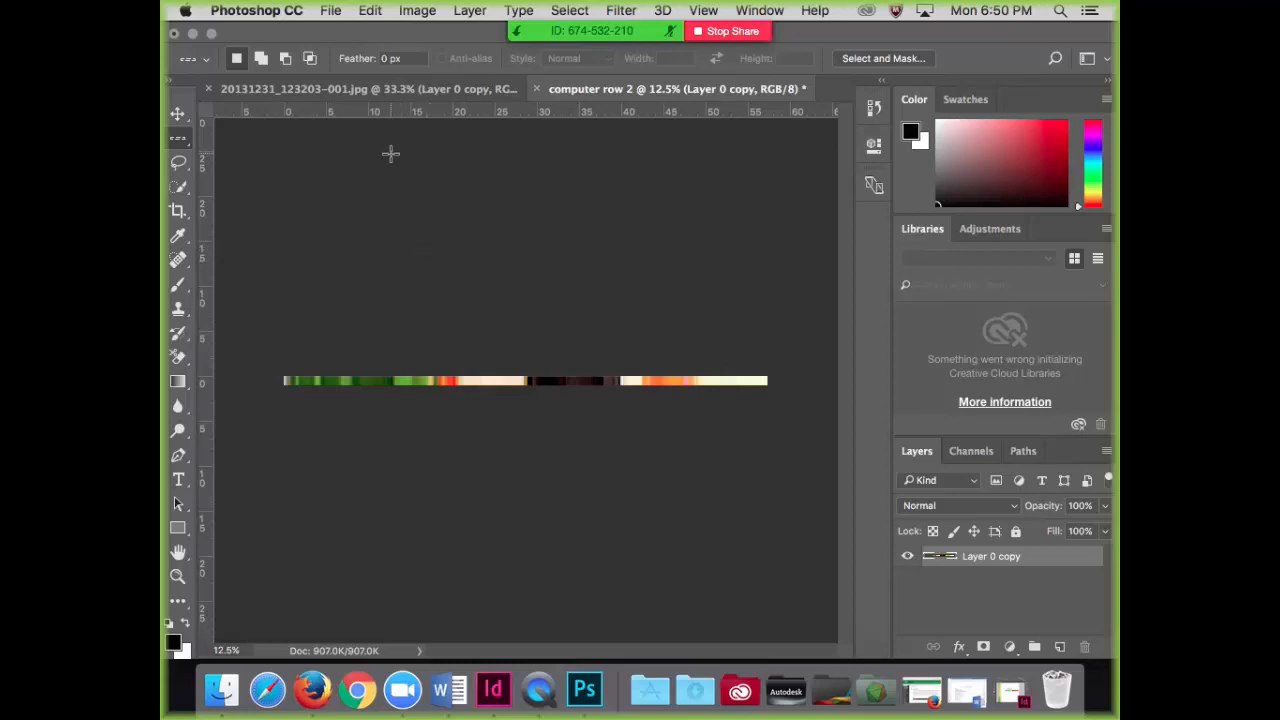
Step: Save the trimmed strip document as computer row 2.psd in the for portfolio project folder, with Maximize Compatibility on
left_click(337, 13)
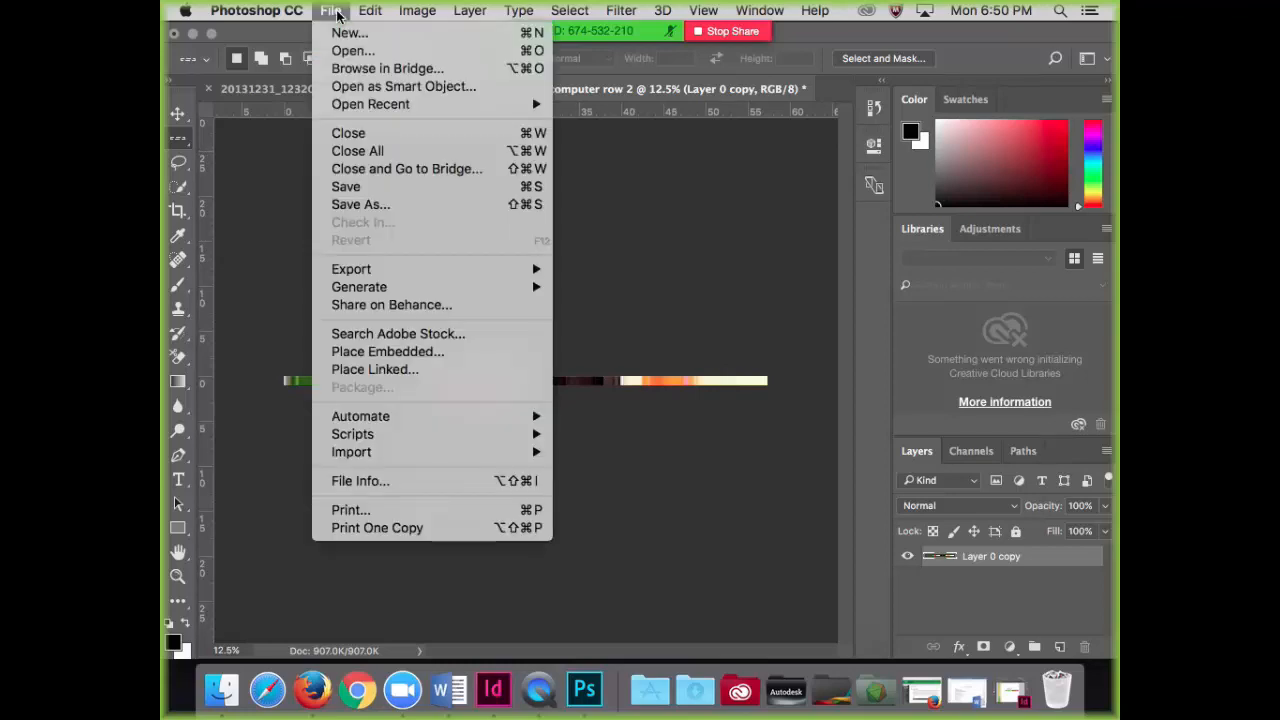
left_click(360, 190)
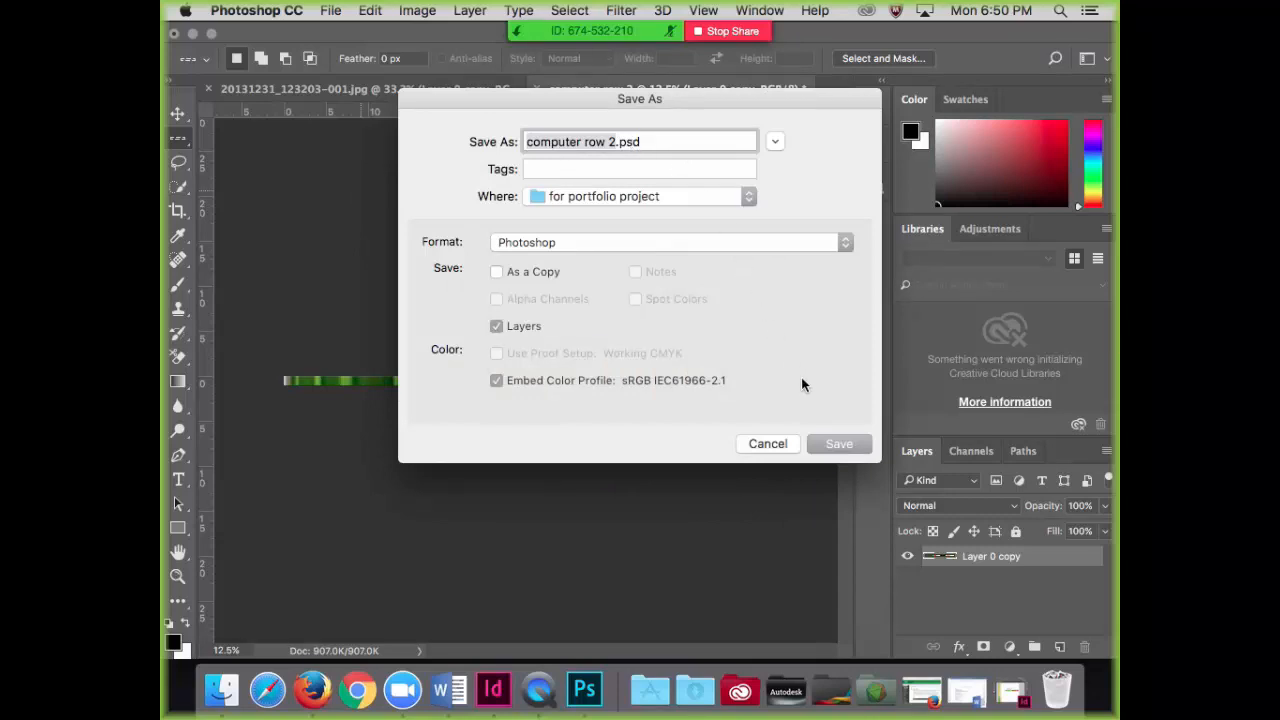
left_click(826, 443)
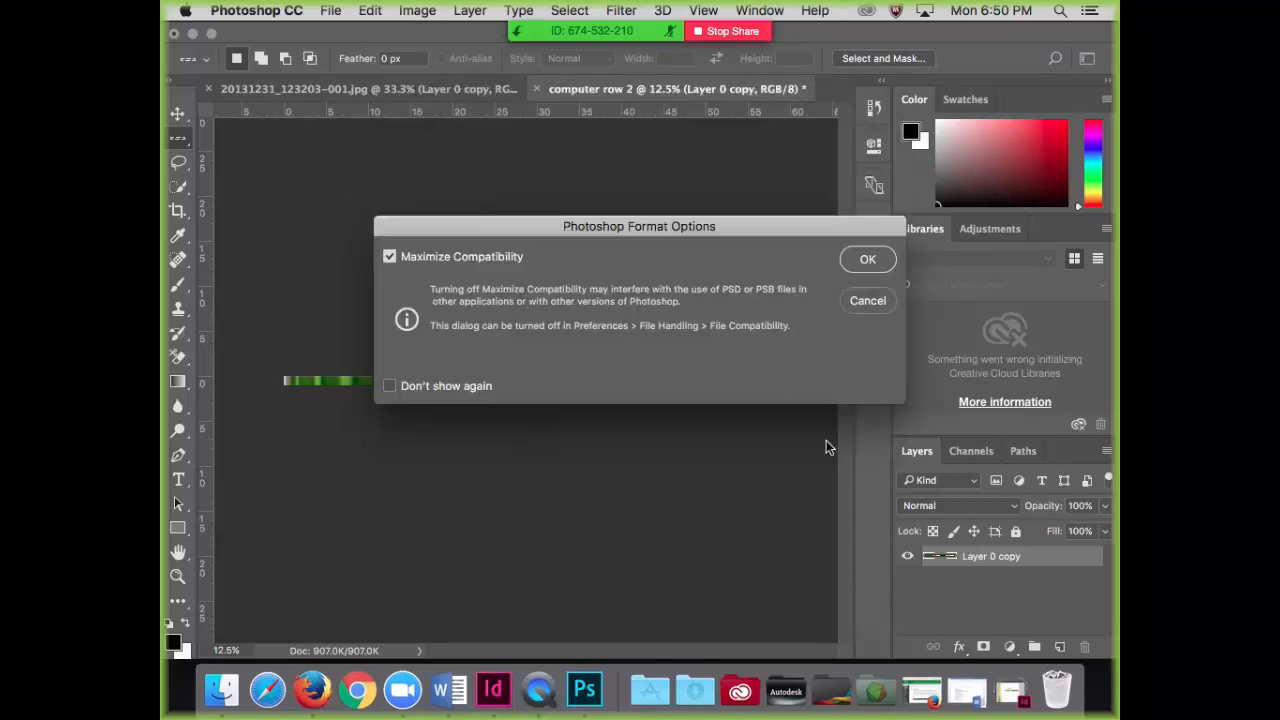
left_click(868, 260)
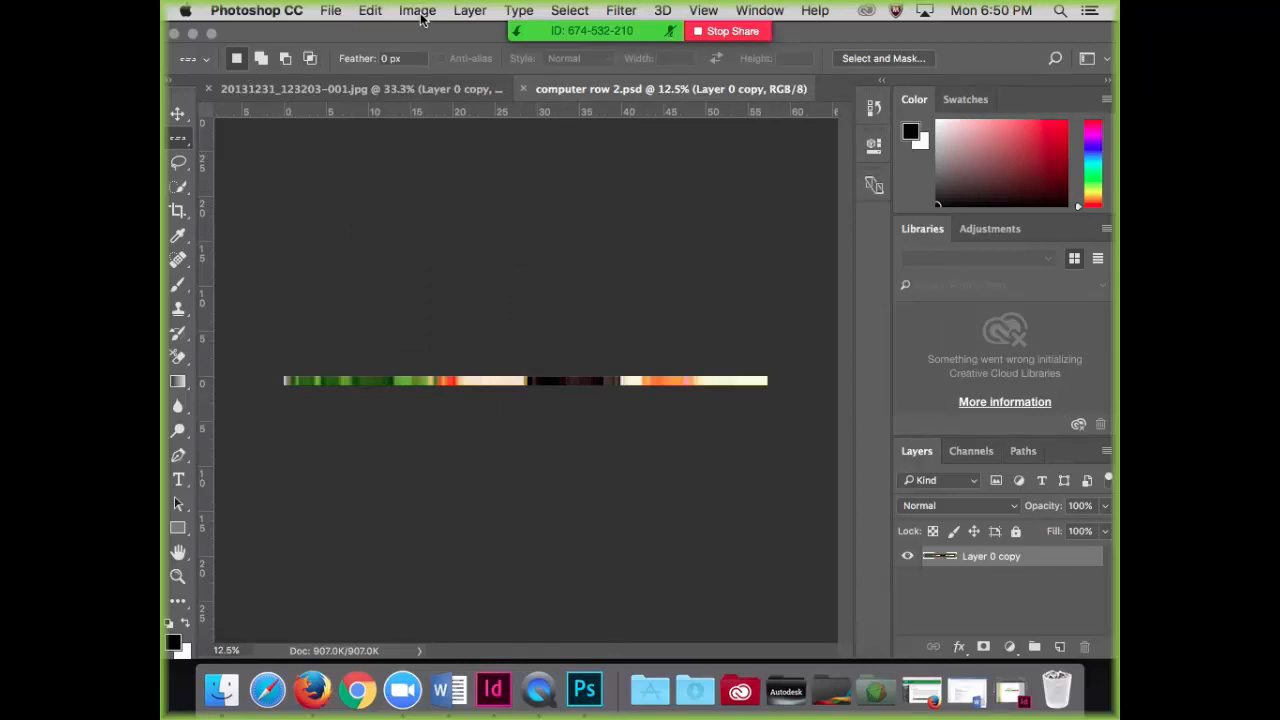
Step: Save a PNG copy of the strip as computer row 2.png in the same folder, with None / Fast compression and no interlacing
left_click(328, 12)
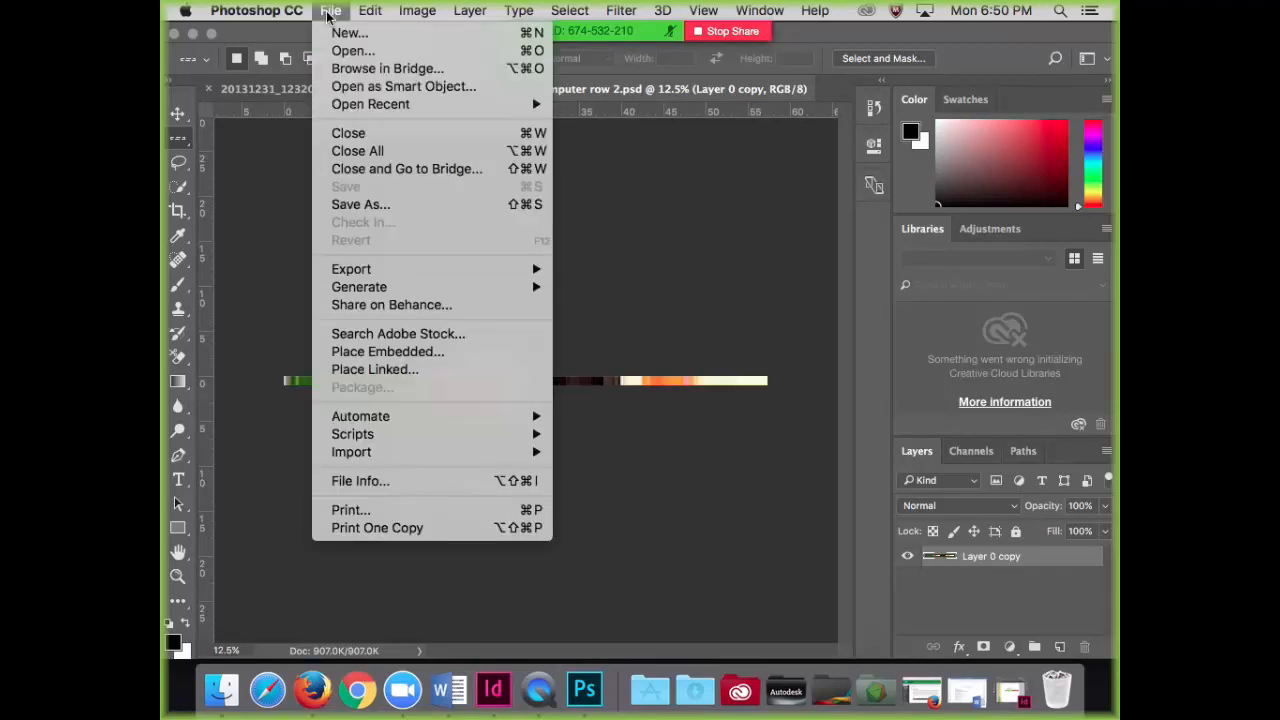
left_click(362, 205)
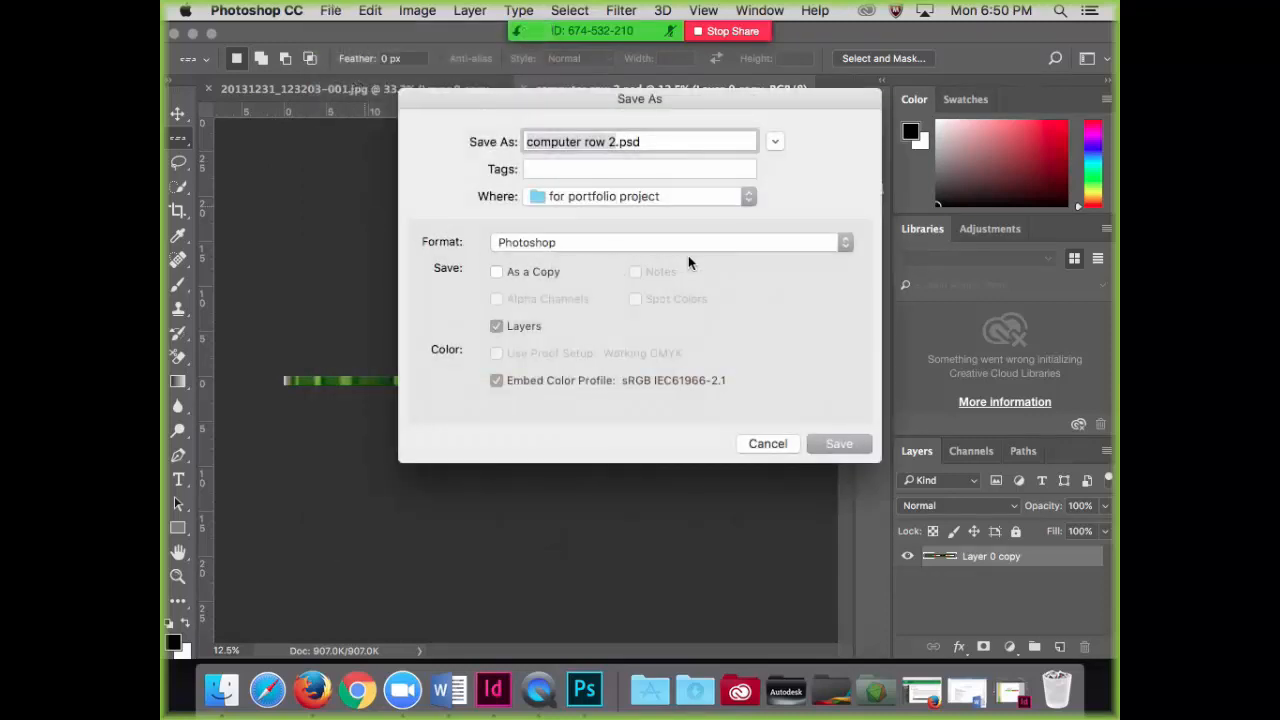
left_click(767, 248)
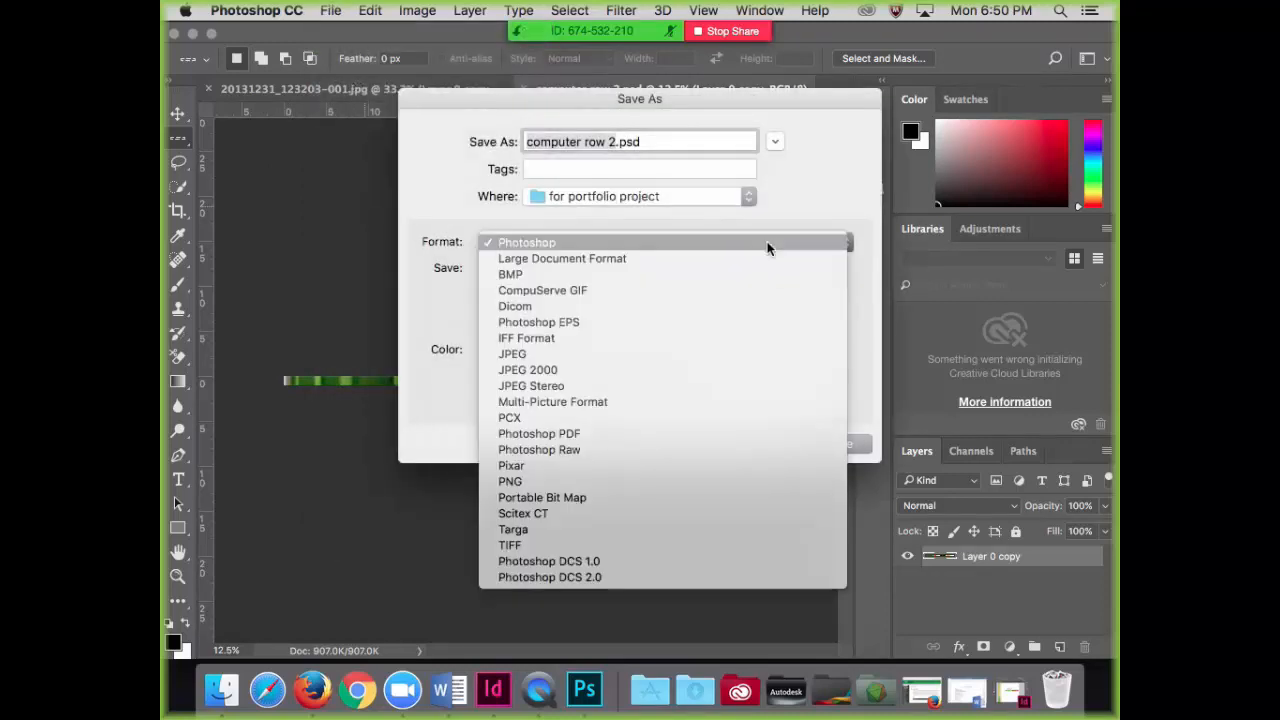
left_click(608, 481)
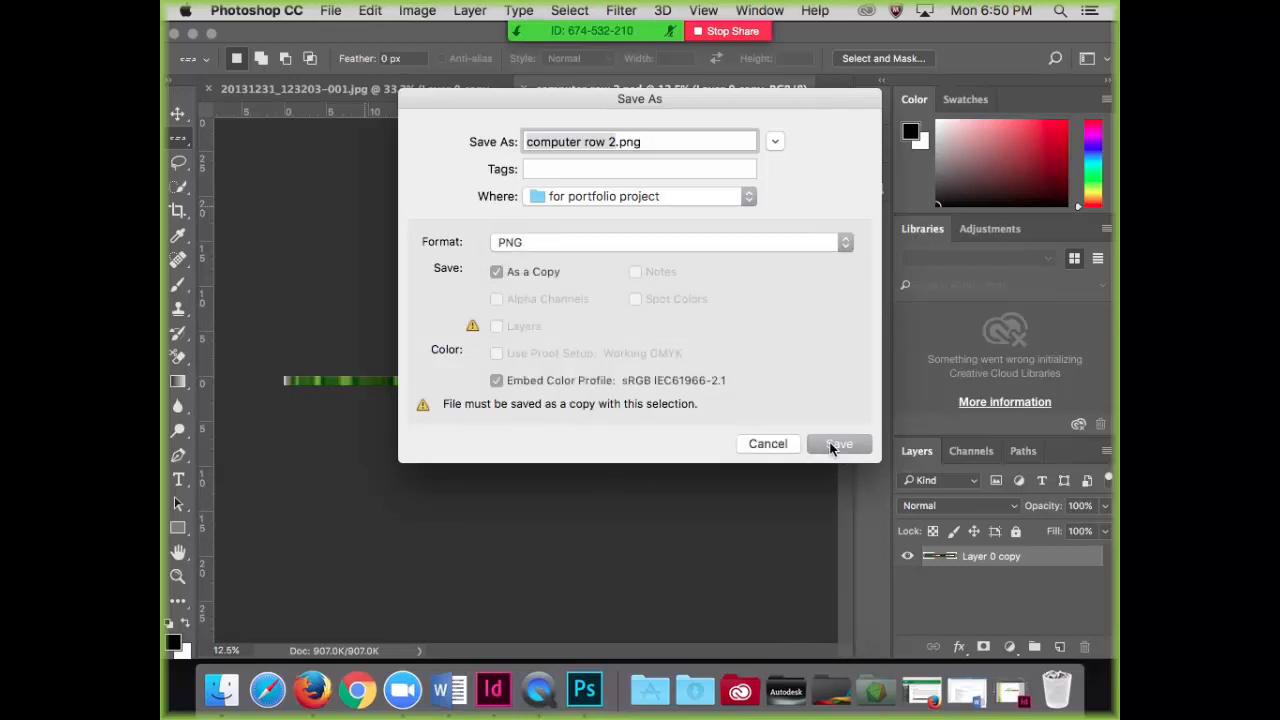
left_click(835, 444)
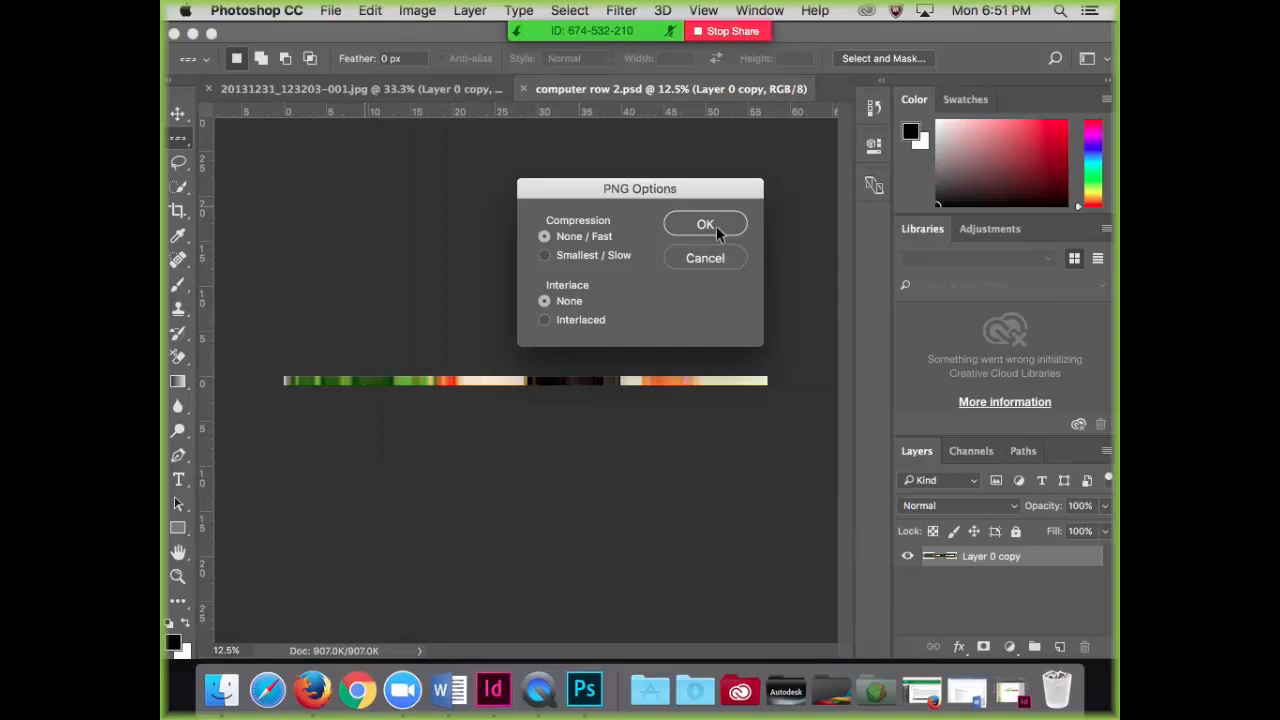
left_click(705, 225)
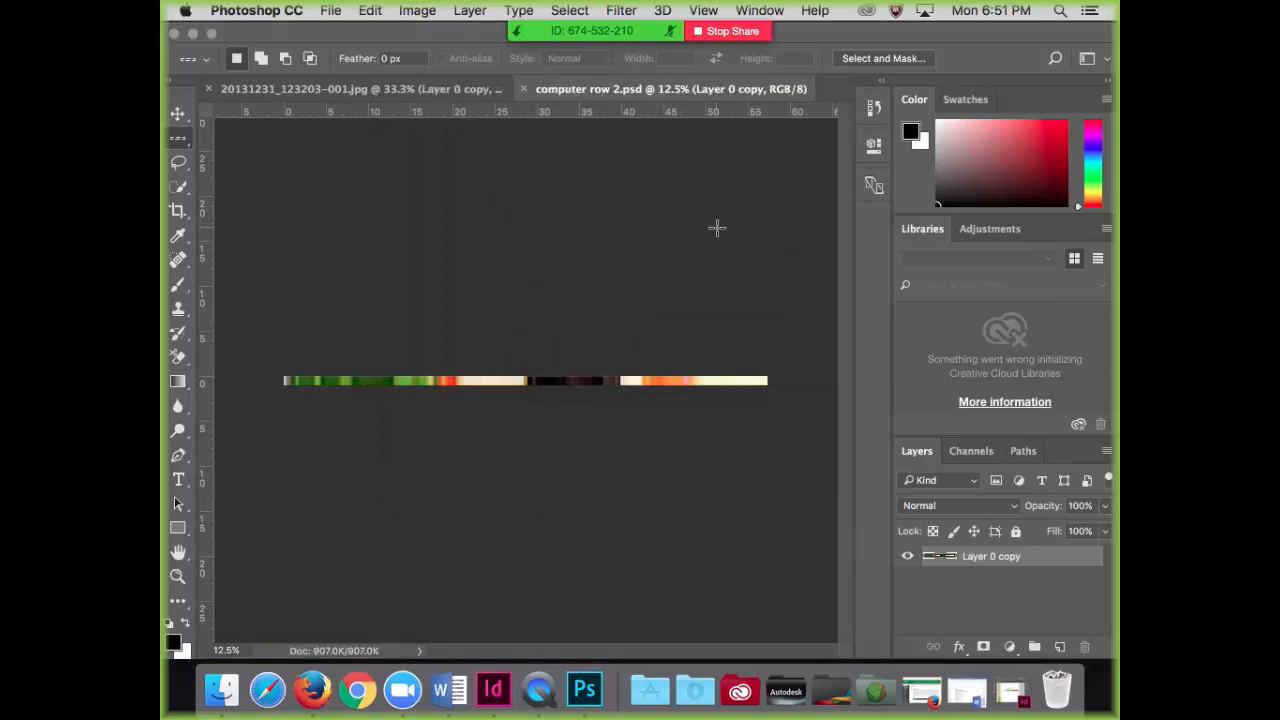
Step: Switch to the original photo document, show Layer 0 and hide Layer 0 copy so the whole photo is in view
left_click(367, 87)
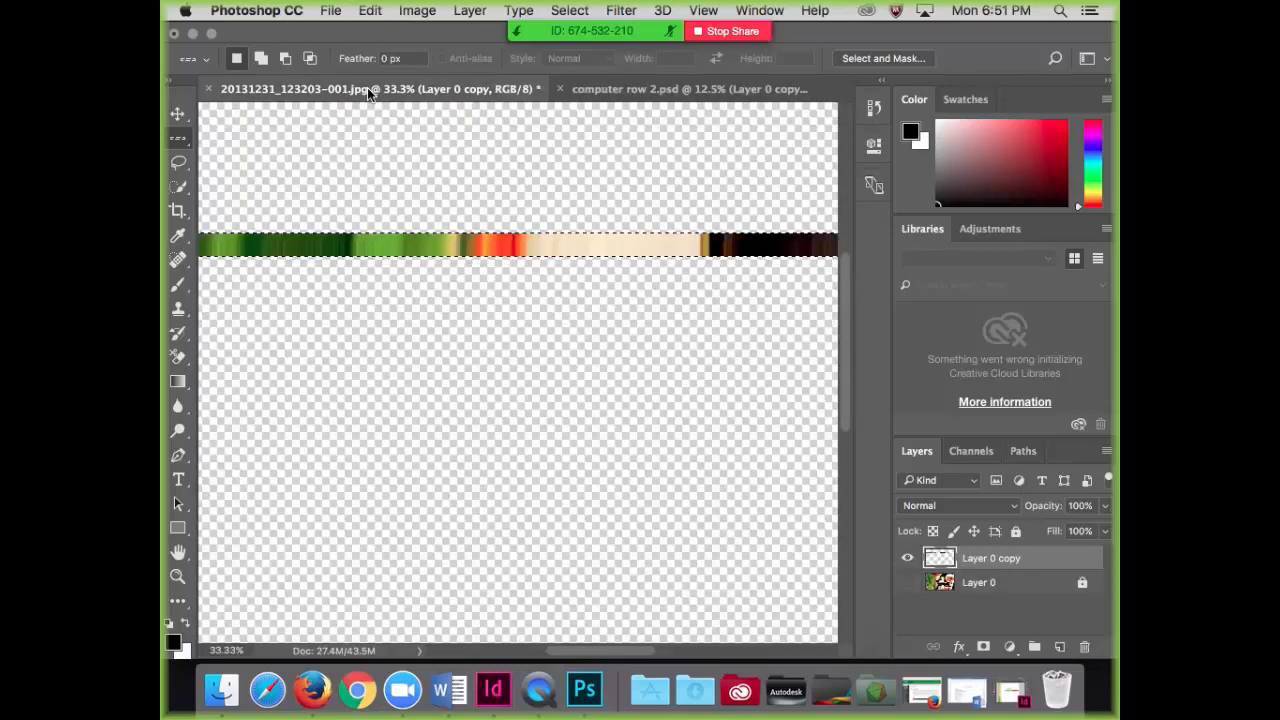
left_click(907, 582)
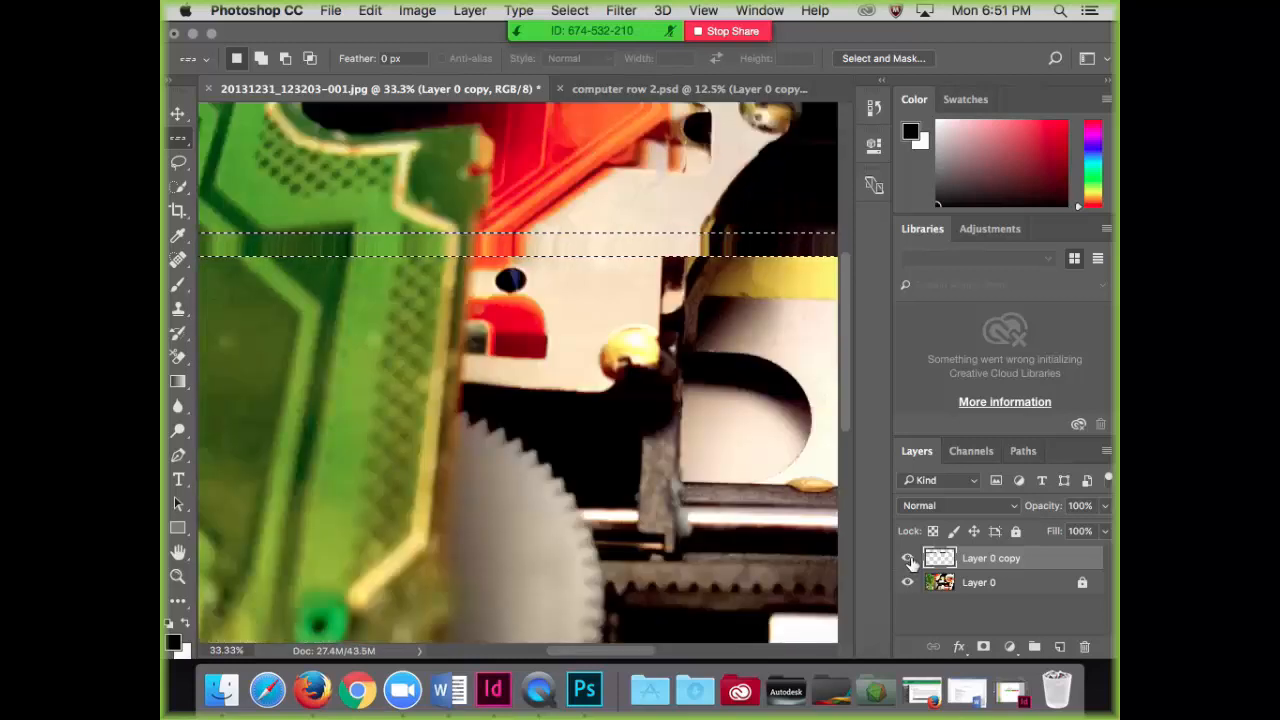
left_click(907, 558)
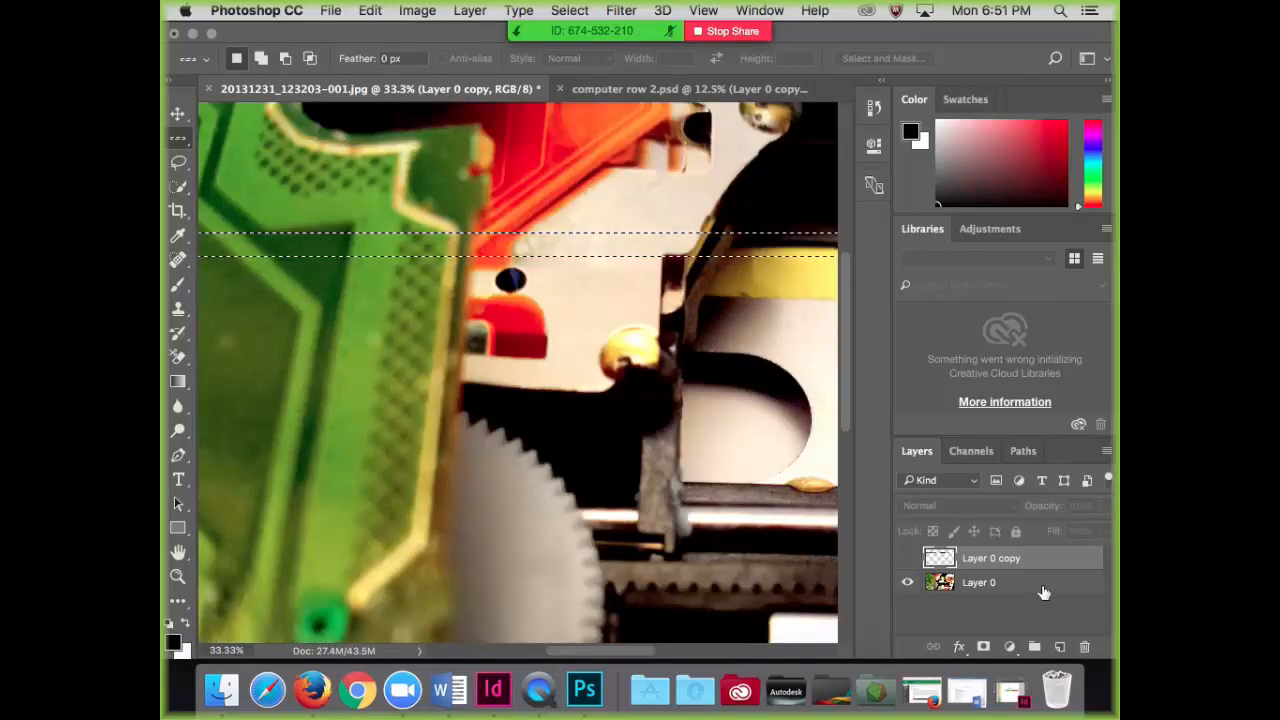
key("super+minus")
key("super+minus")
key("super+minus")
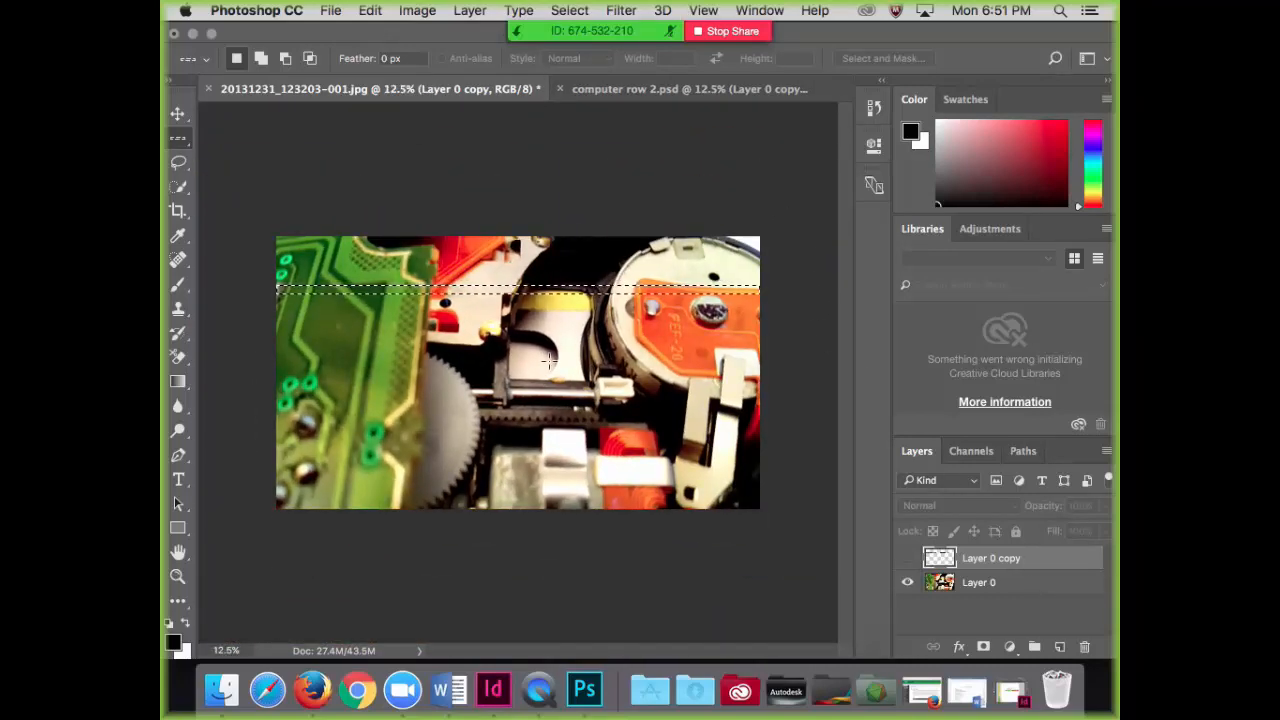
Step: Replace the old row selection with a Single Column Marquee selection through the round orange part of the photo
left_click(637, 240)
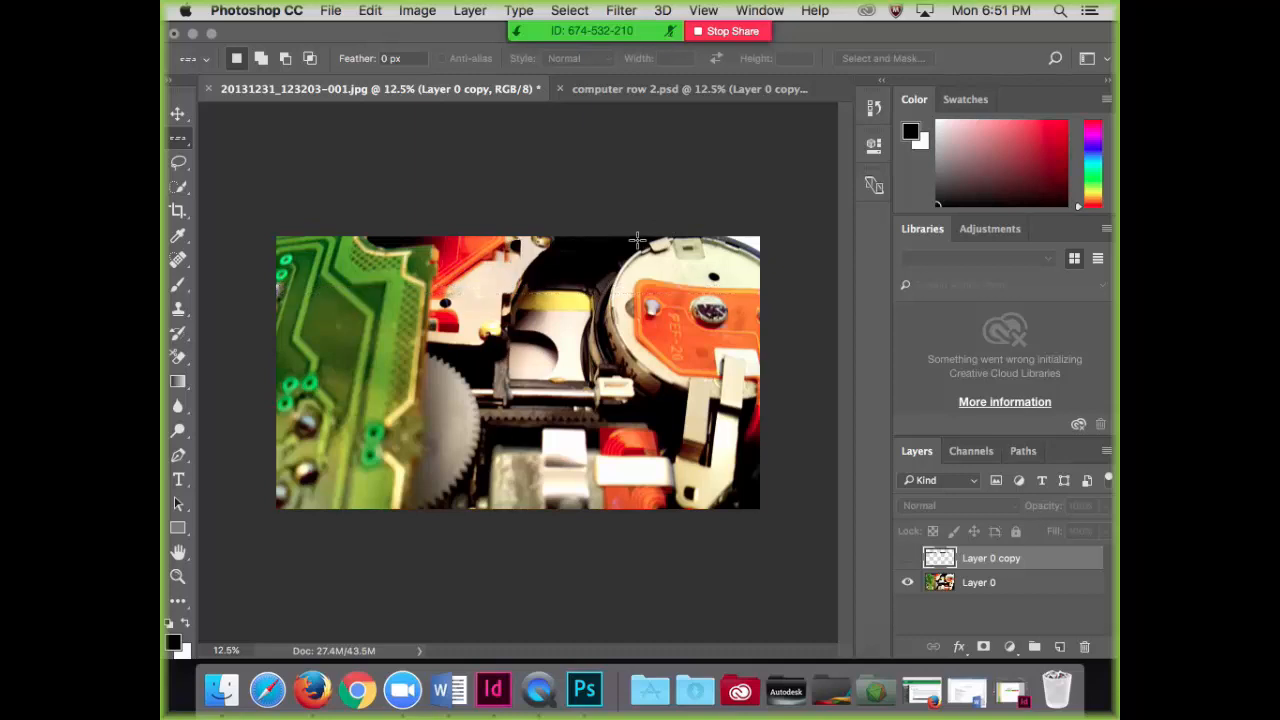
left_click(637, 240)
left_click_drag(186, 150, 240, 189)
left_click(715, 240)
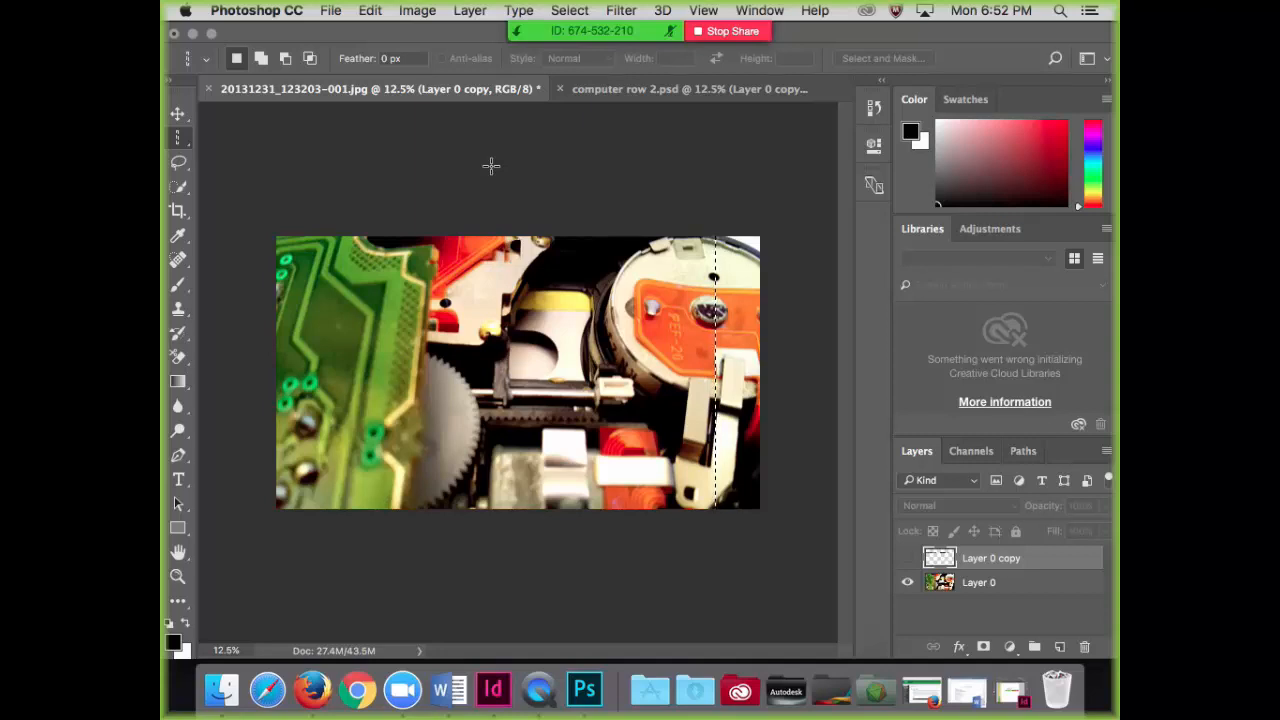
Step: Try scaling the selected pixel column directly on Layer 0 to 7267% width, forming a vertical strip
left_click(367, 12)
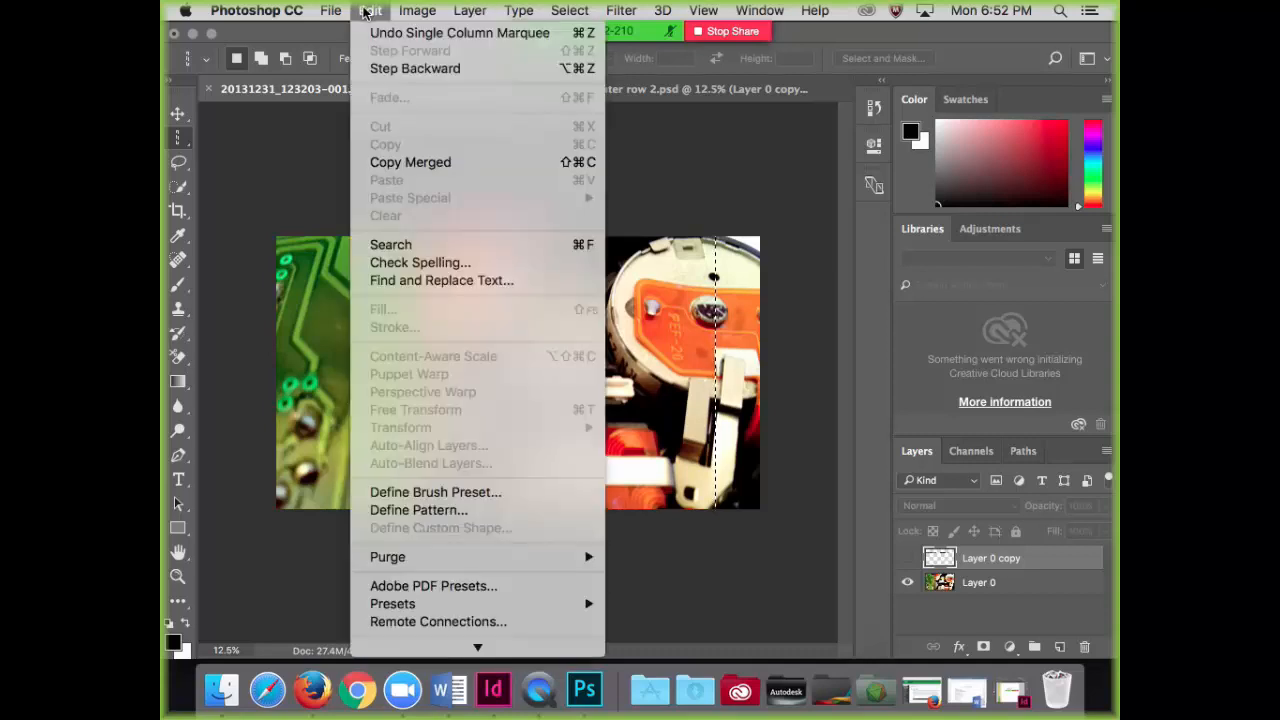
left_click(370, 16)
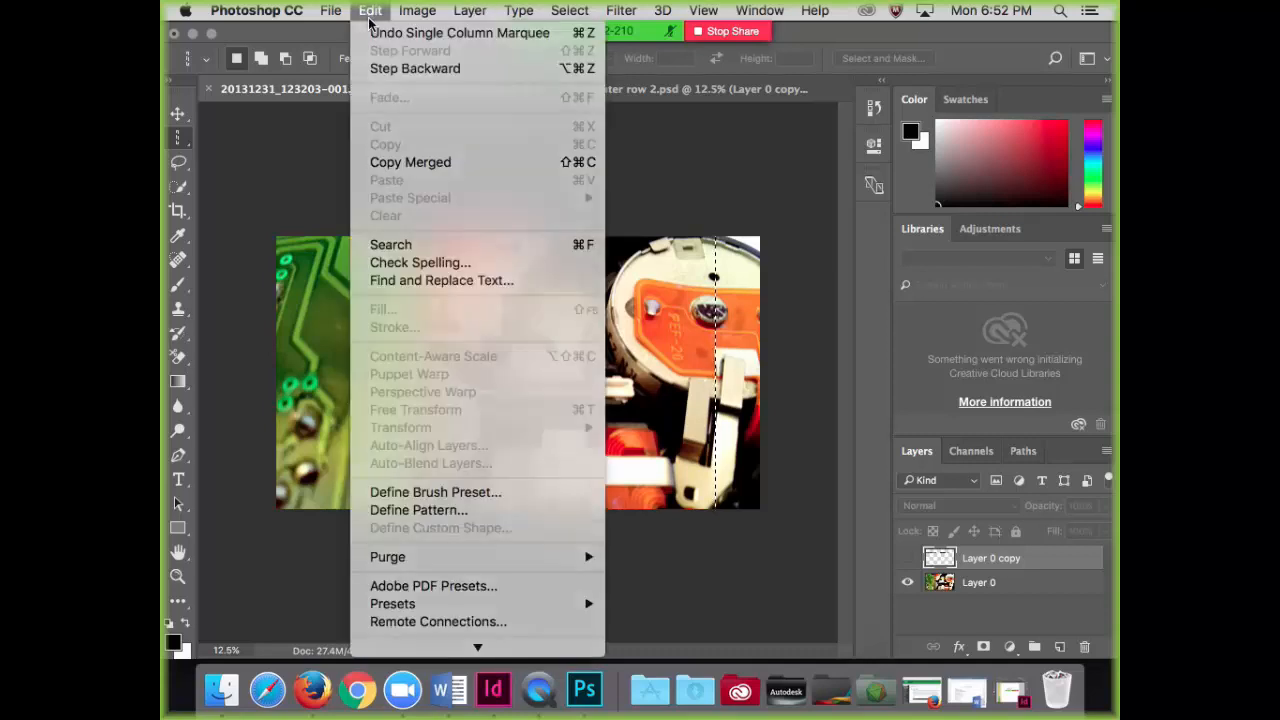
left_click(992, 584)
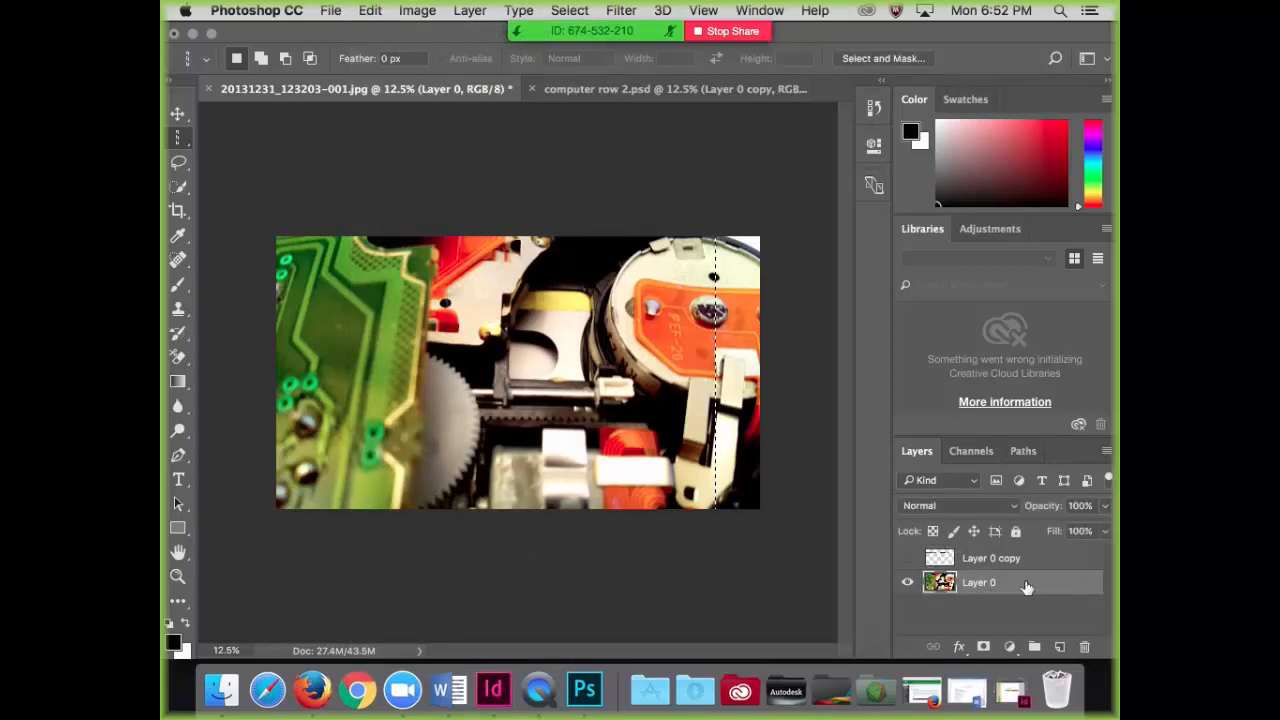
left_click(370, 12)
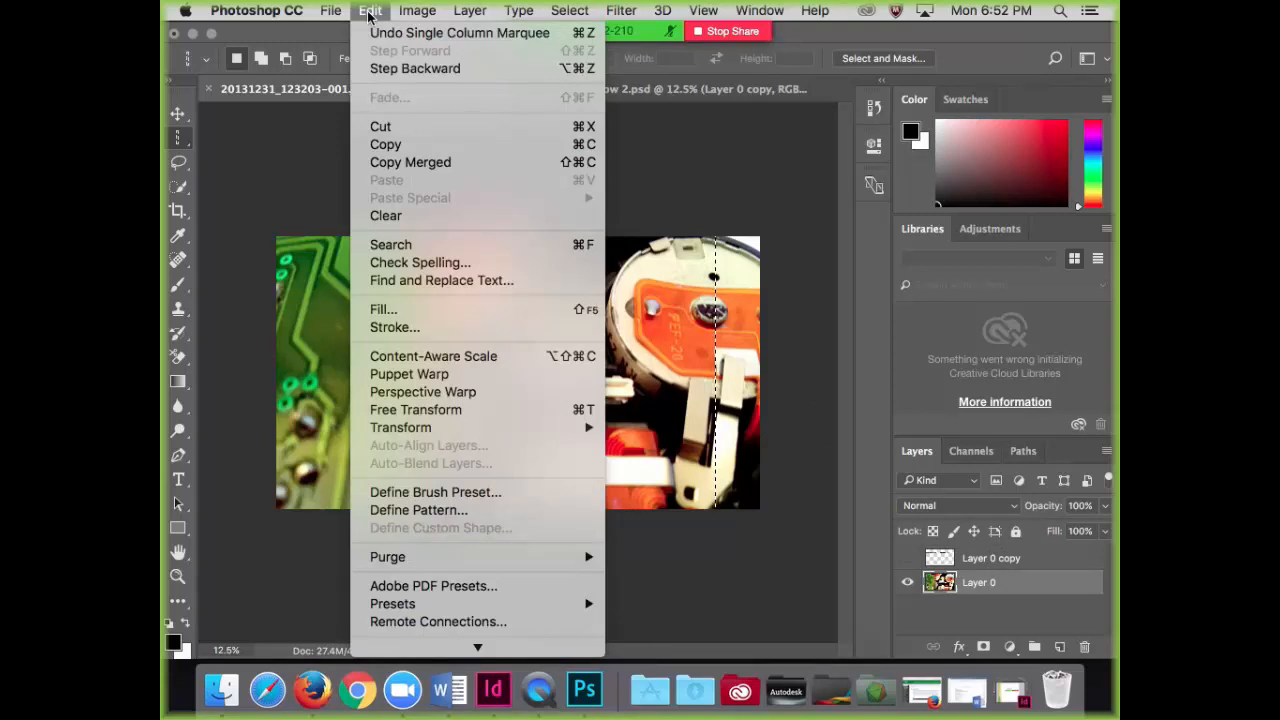
mouse_move(573, 432)
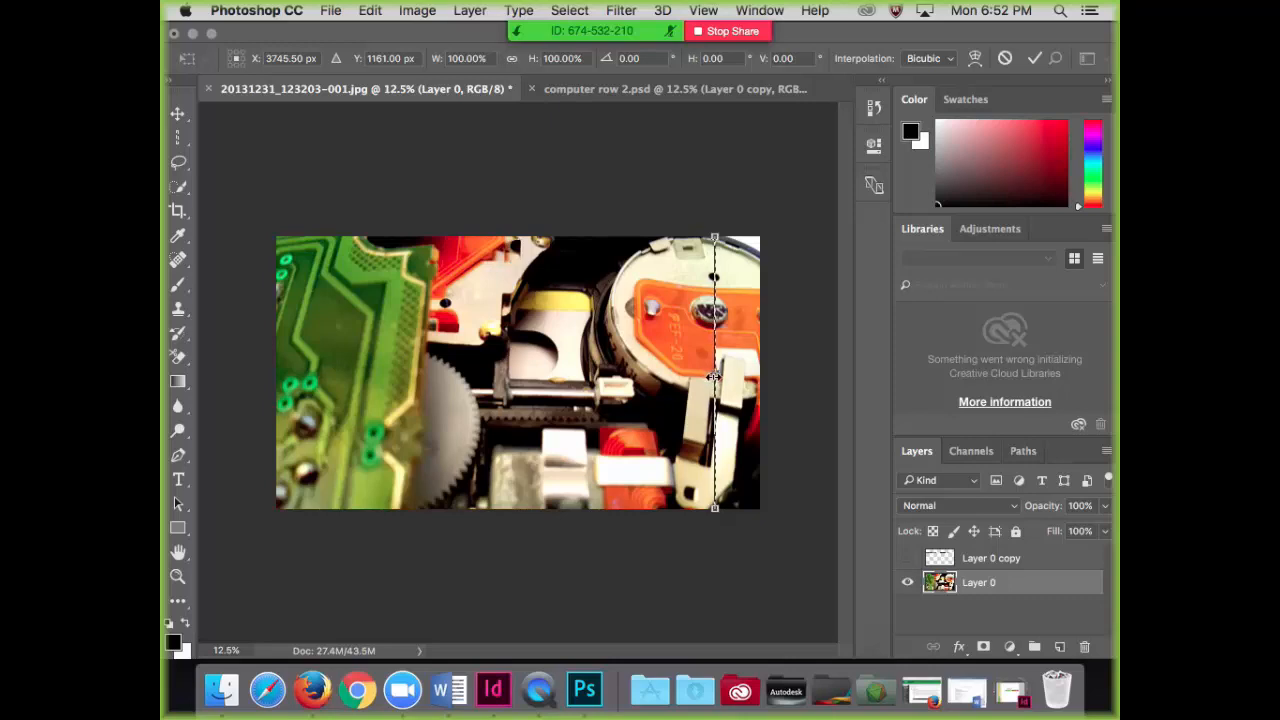
left_click_drag(712, 377, 709, 376)
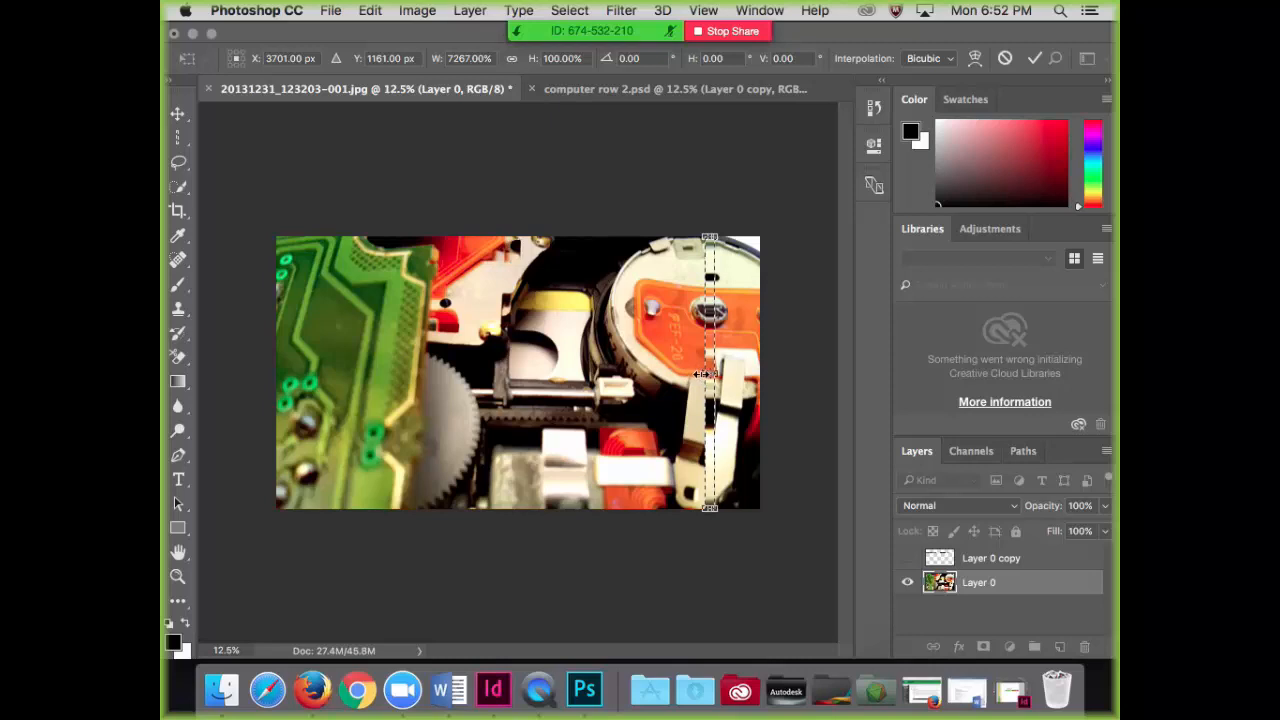
left_click_drag(702, 374, 700, 374)
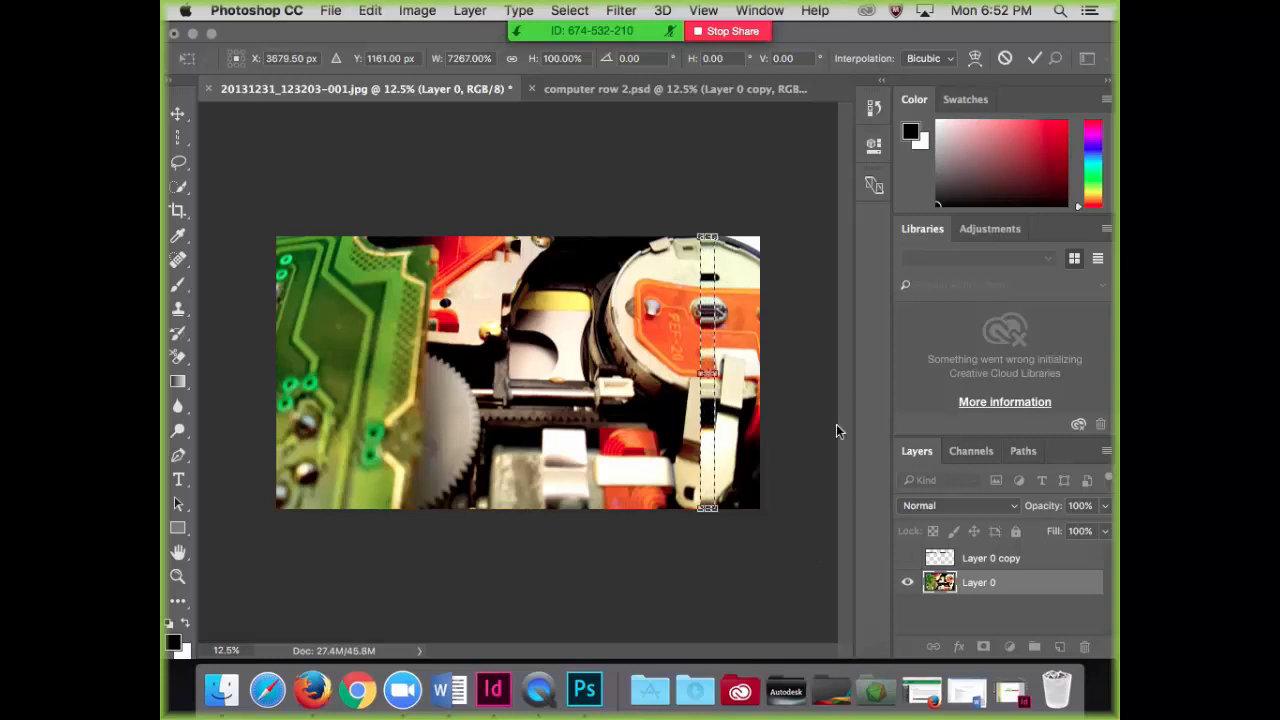
Step: Apply the column stretch on Layer 0, and revert the history to the Single Column Marquee state
left_click(873, 107)
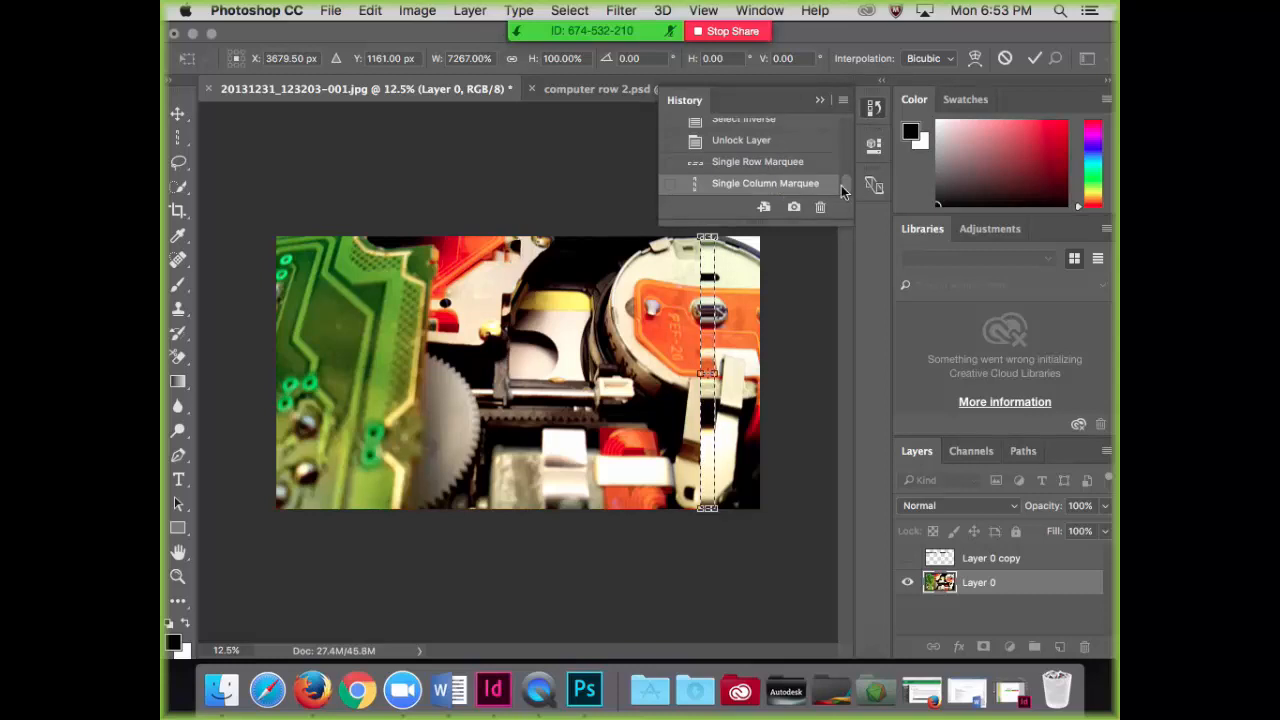
key("Return")
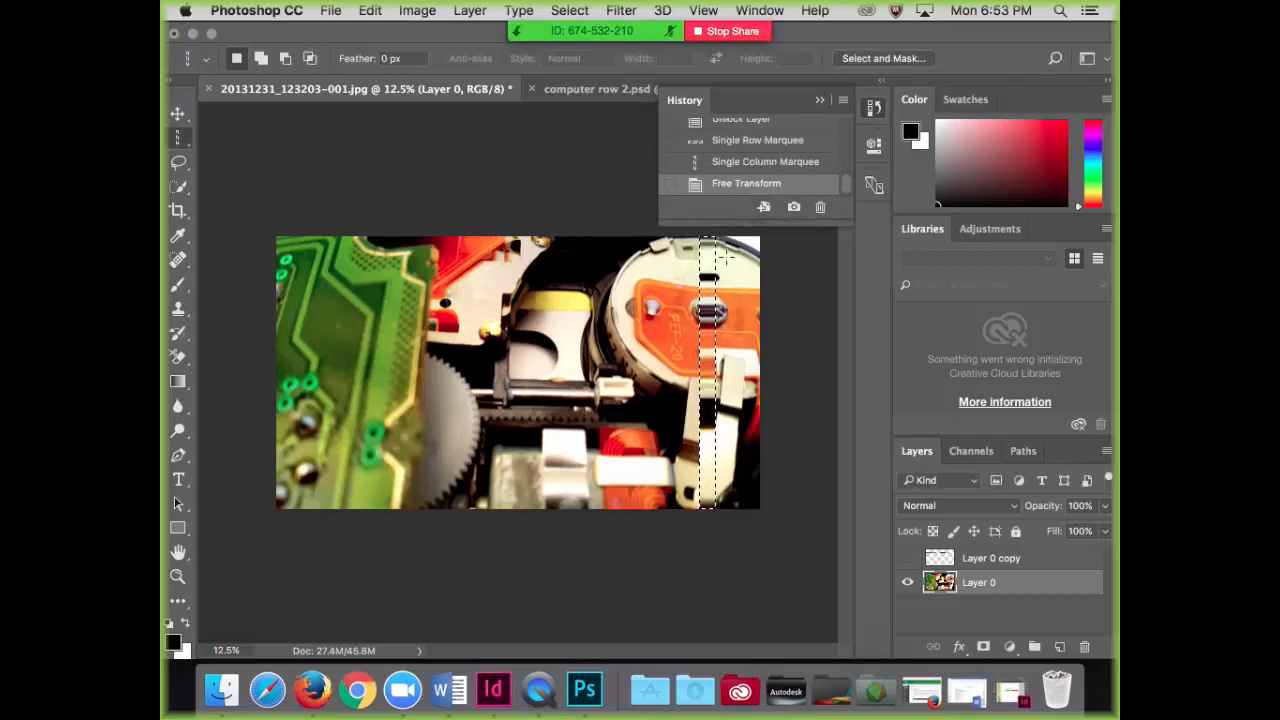
left_click(745, 164)
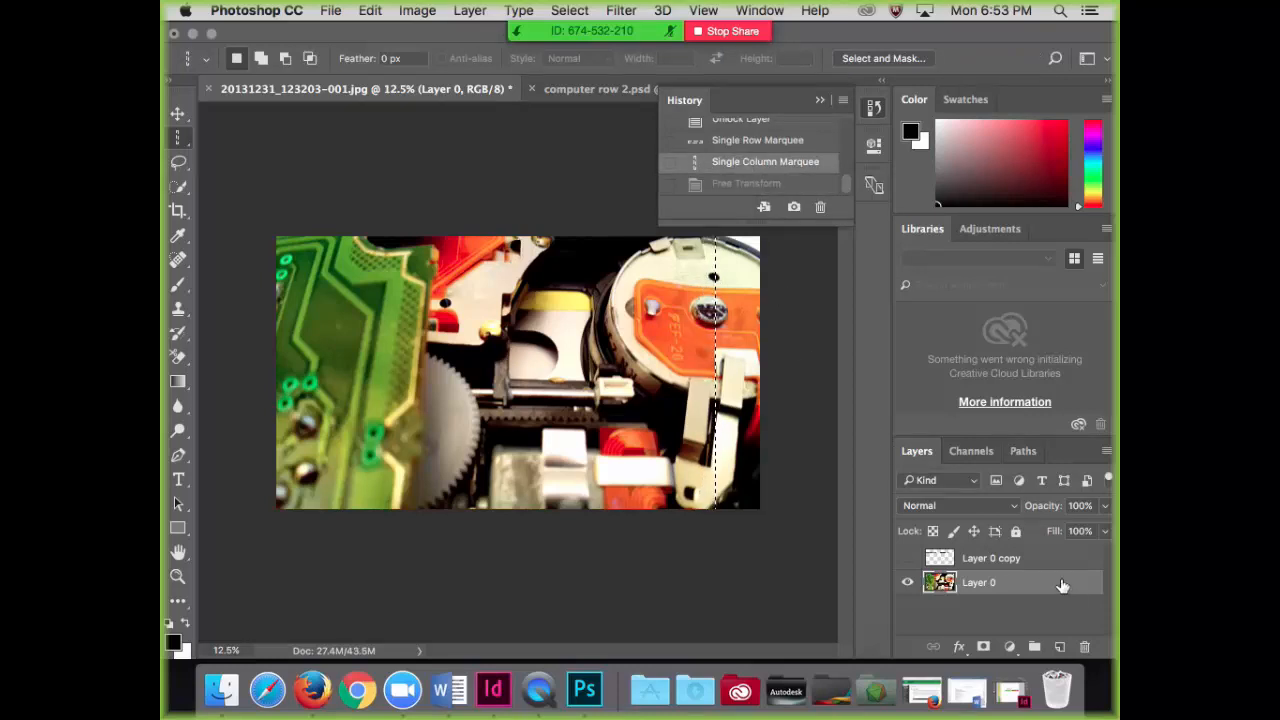
Step: Duplicate Layer 0 and hide the original layer
left_click_drag(1062, 585, 1059, 646)
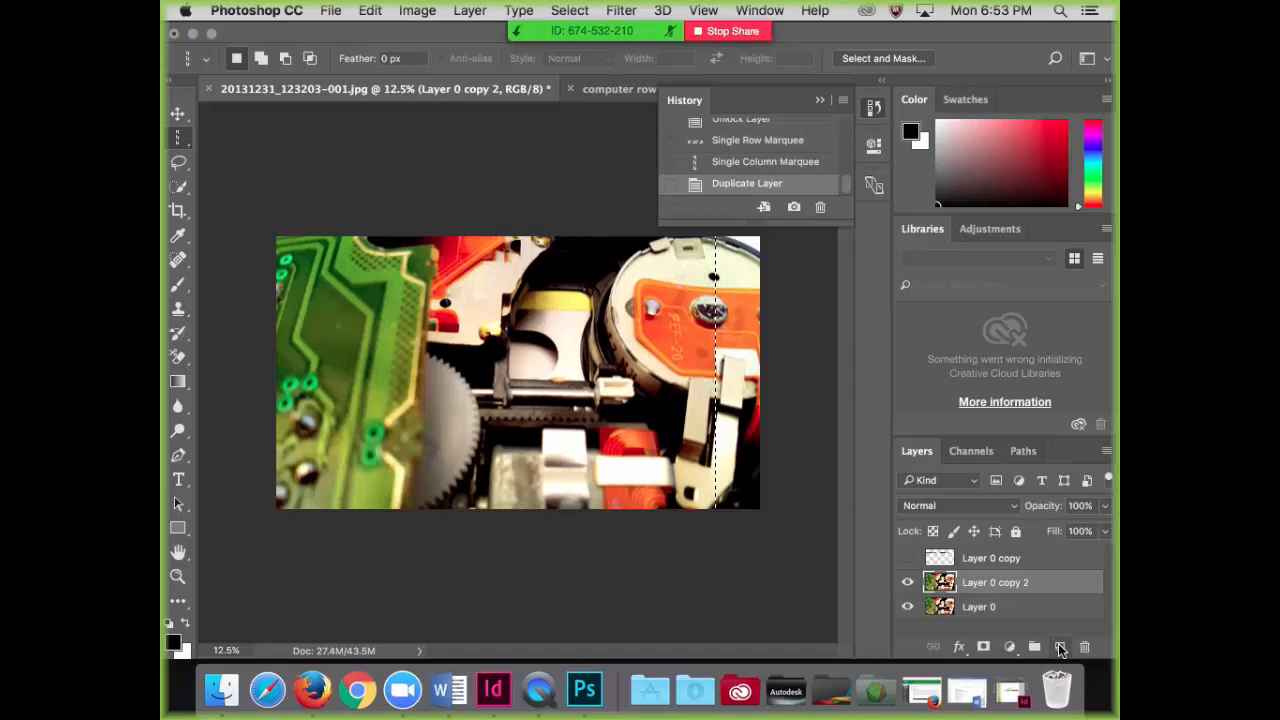
left_click(907, 607)
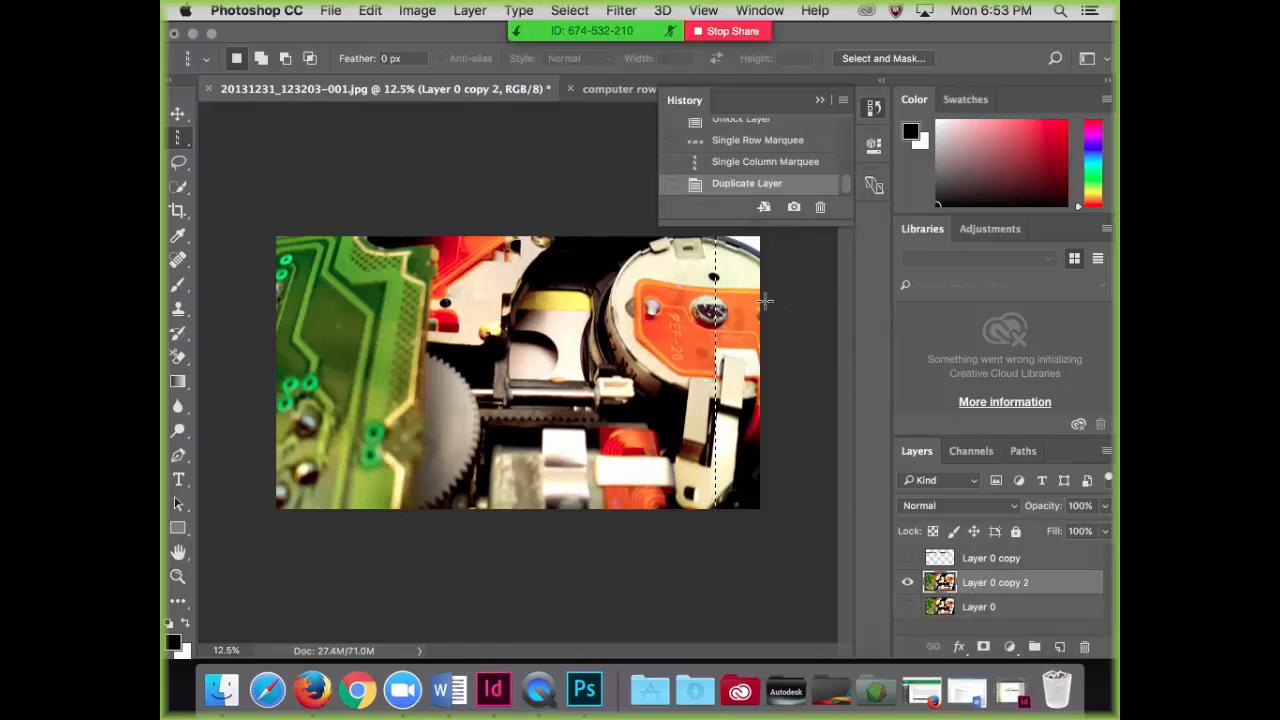
Step: Select a single pixel column on Layer 0 copy 2, just beside the screw on the orange disc, and collapse the history
left_click(571, 163)
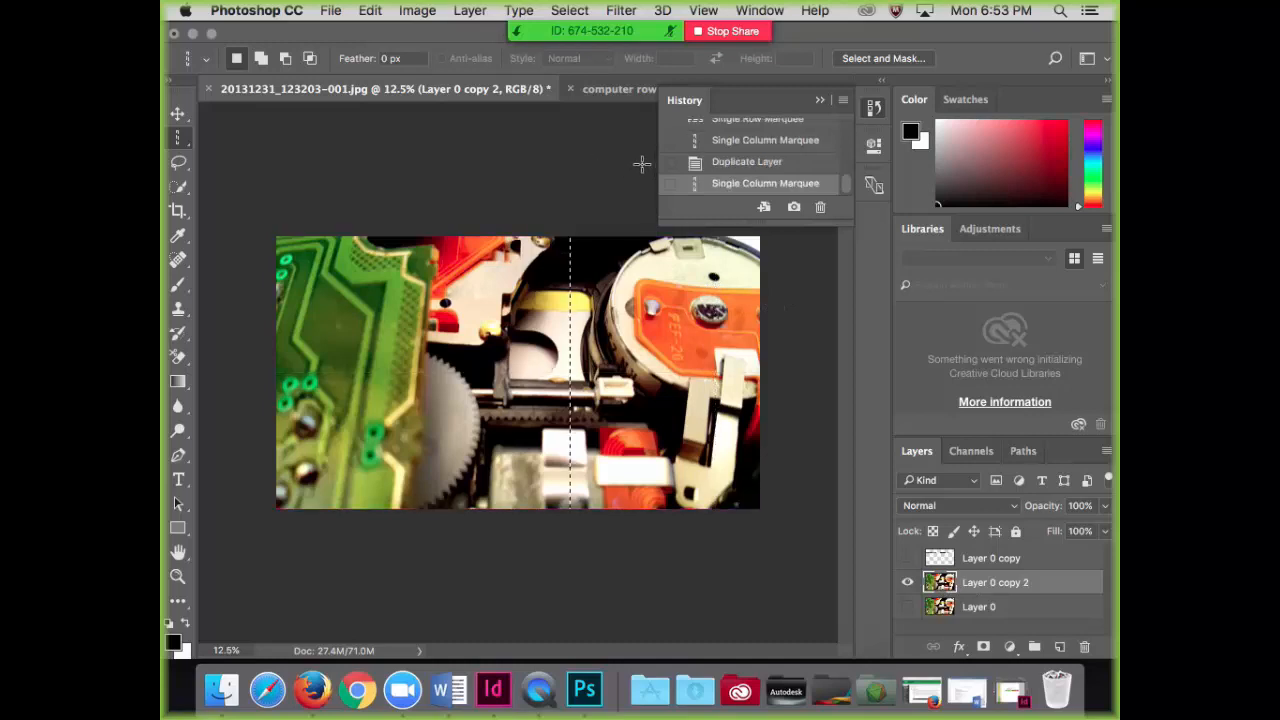
left_click(697, 240)
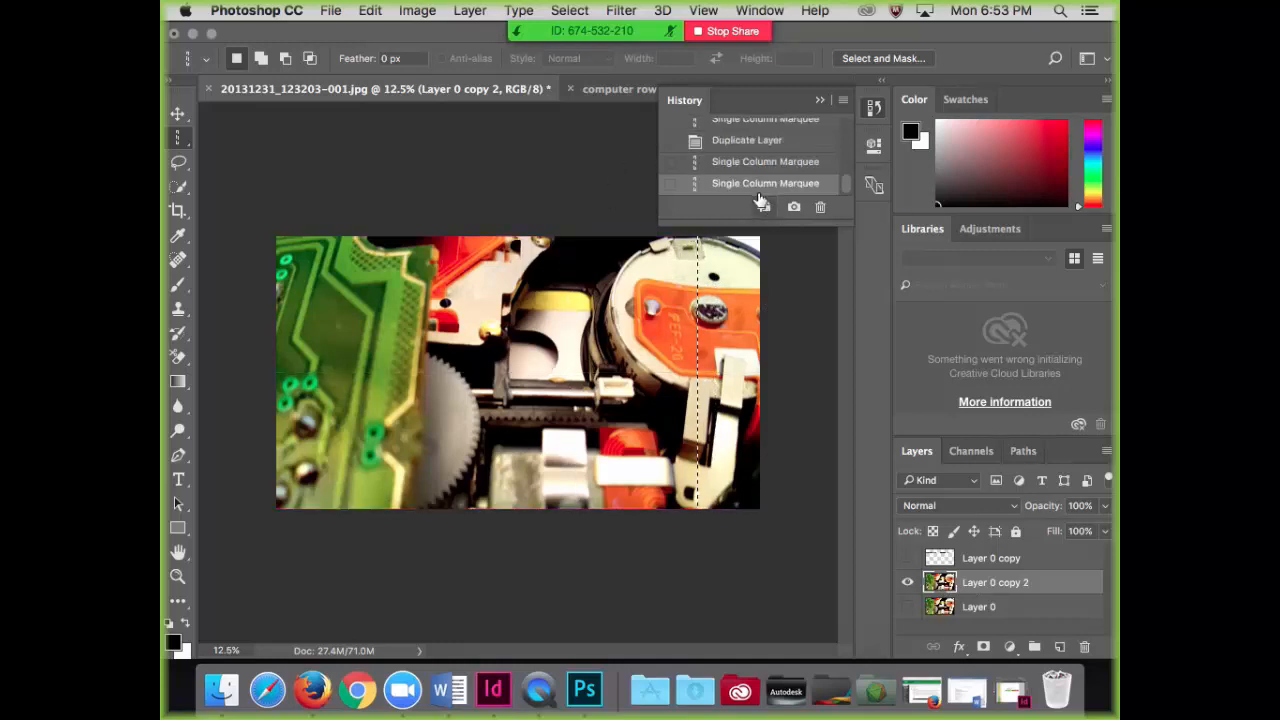
left_click(820, 100)
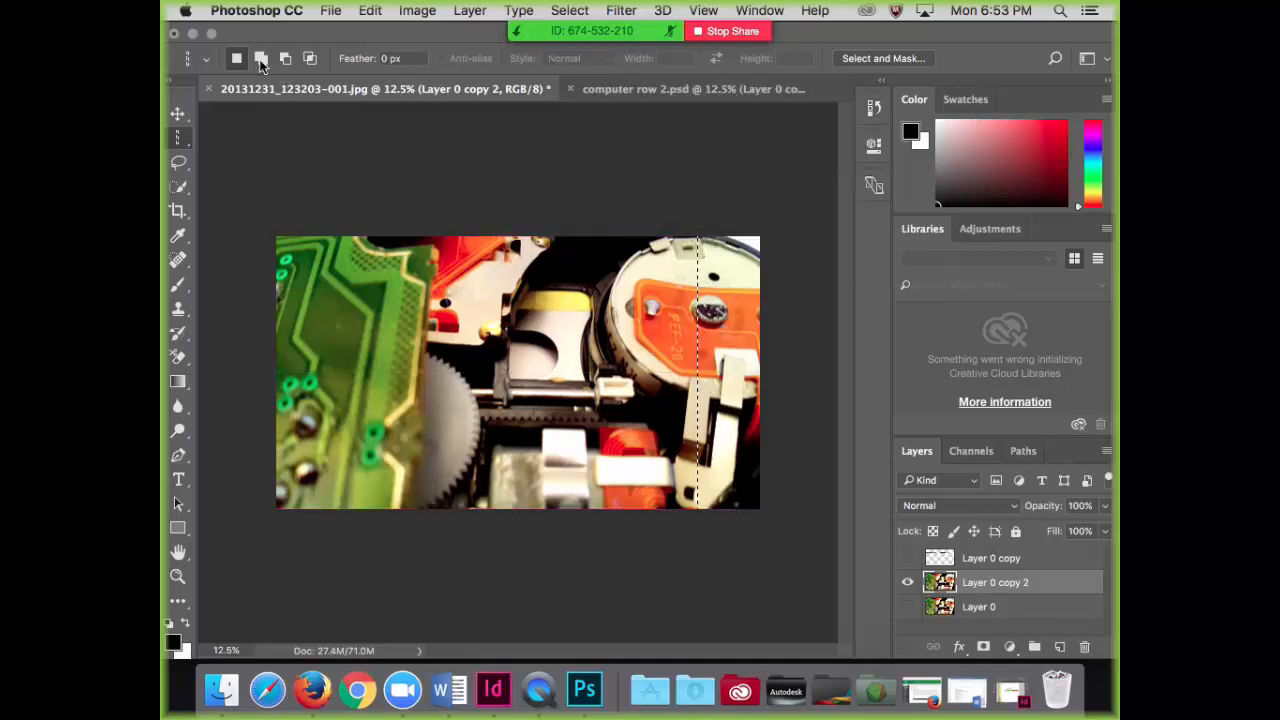
Step: Scale the selected pixel column on Layer 0 copy 2 to 7267% width, forming a vertical colour strip, and apply the transform
left_click(370, 10)
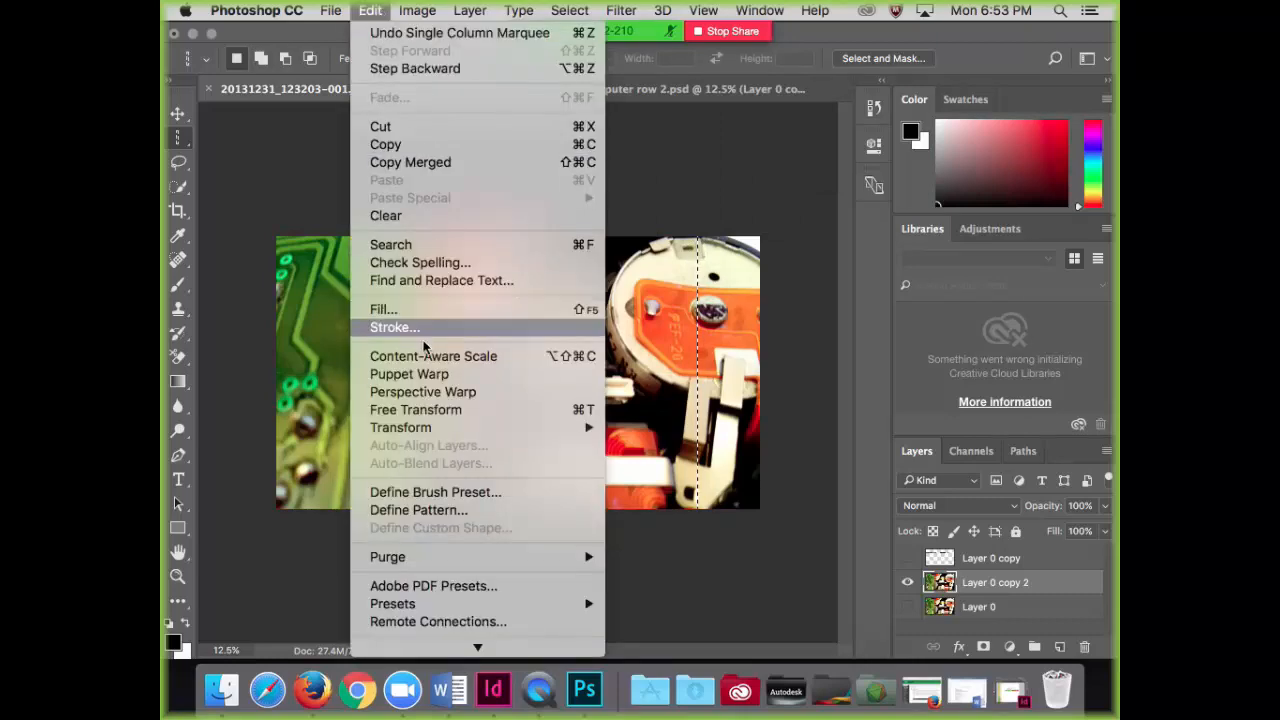
mouse_move(521, 432)
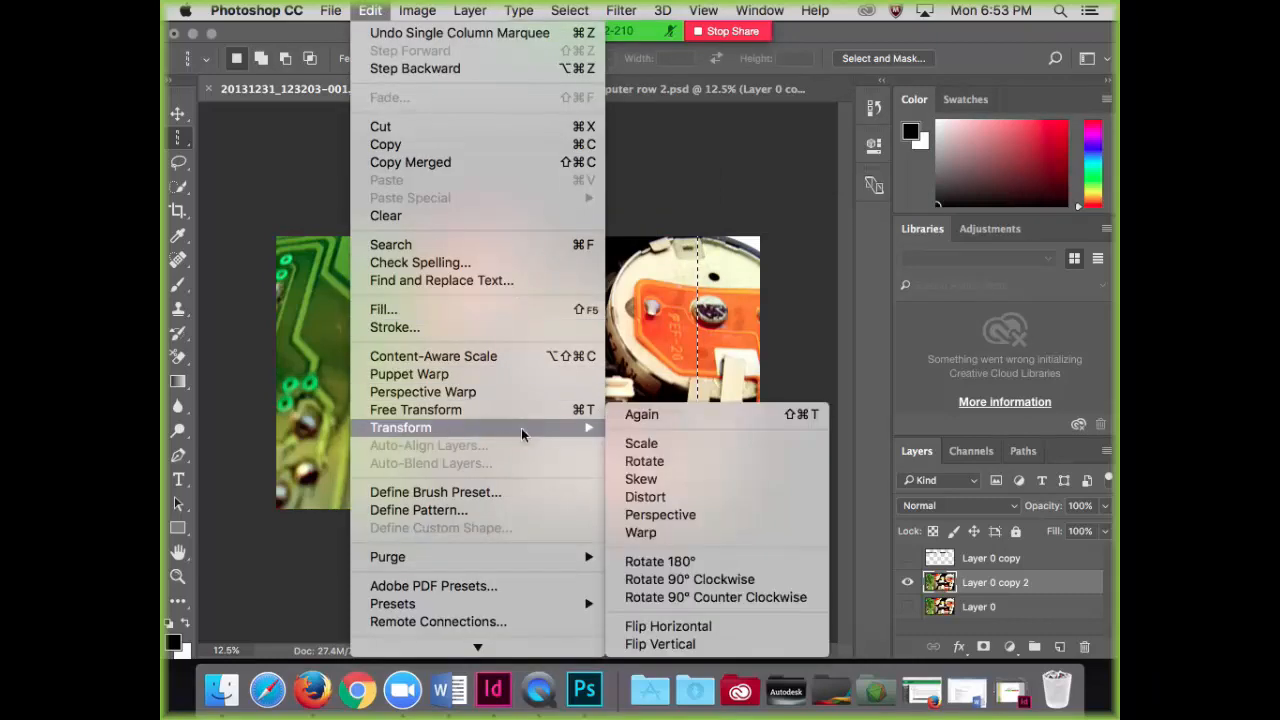
left_click(637, 446)
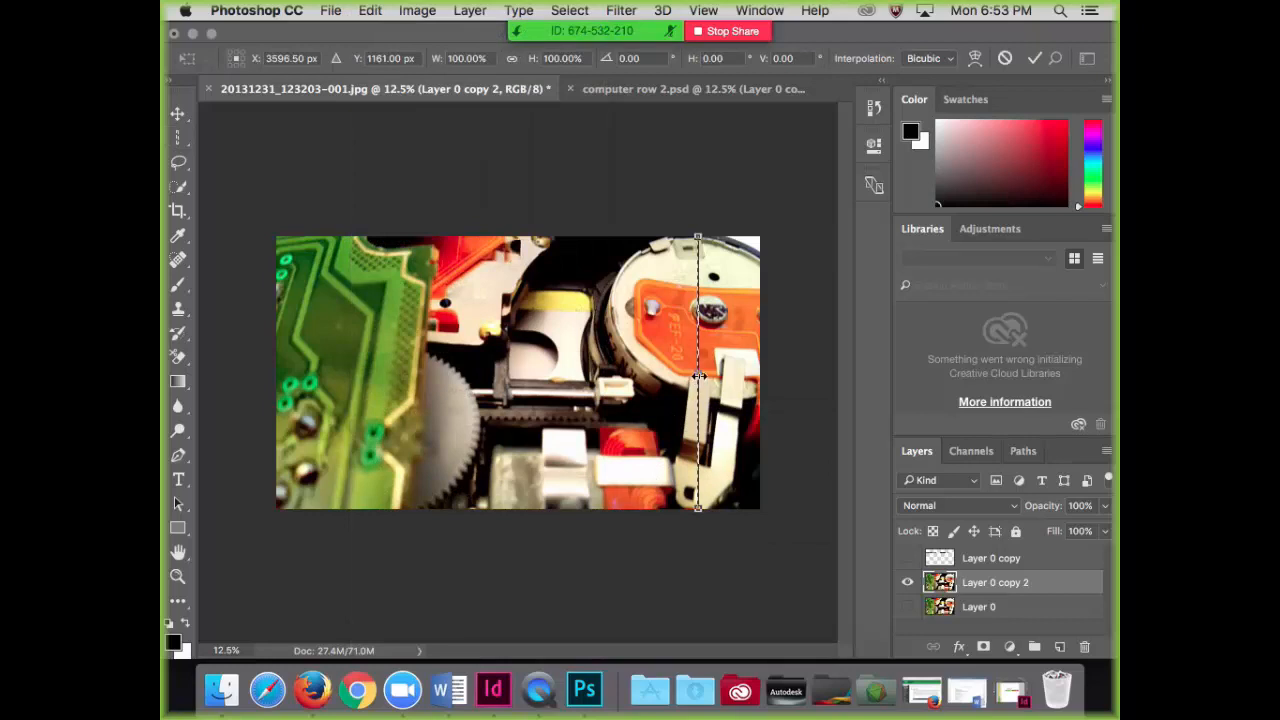
left_click_drag(700, 373, 712, 372)
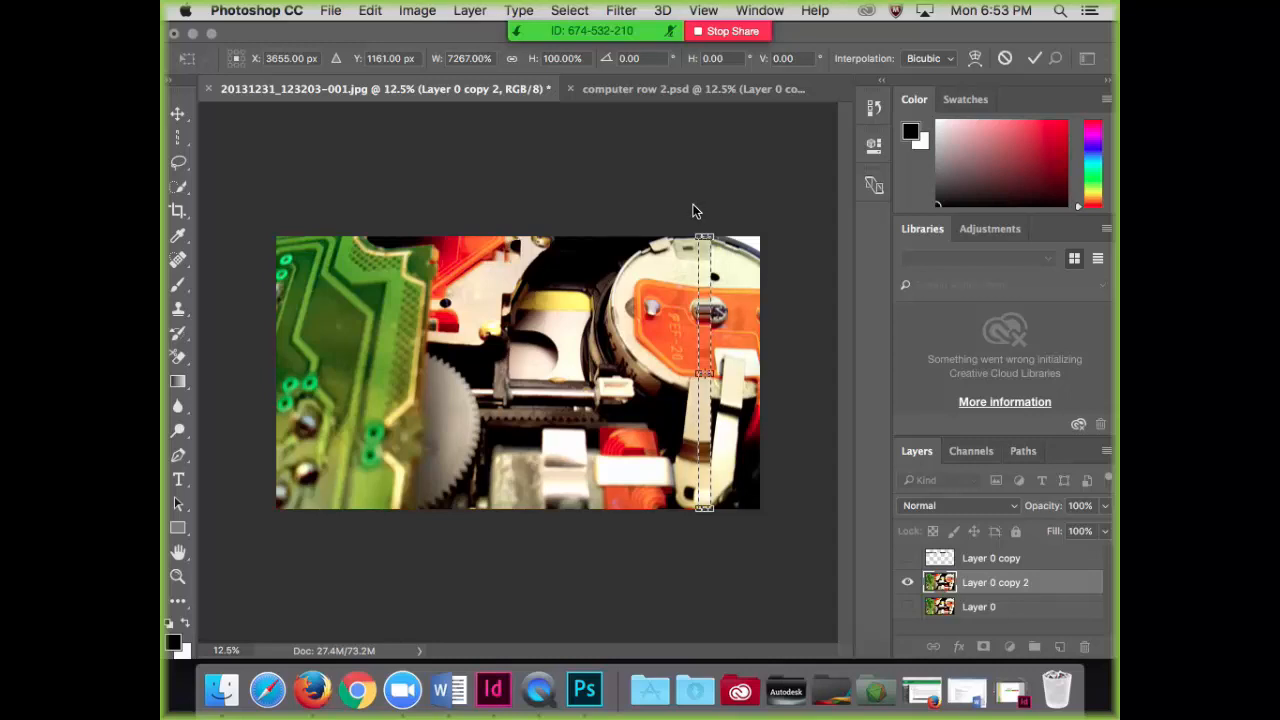
right_click(627, 278)
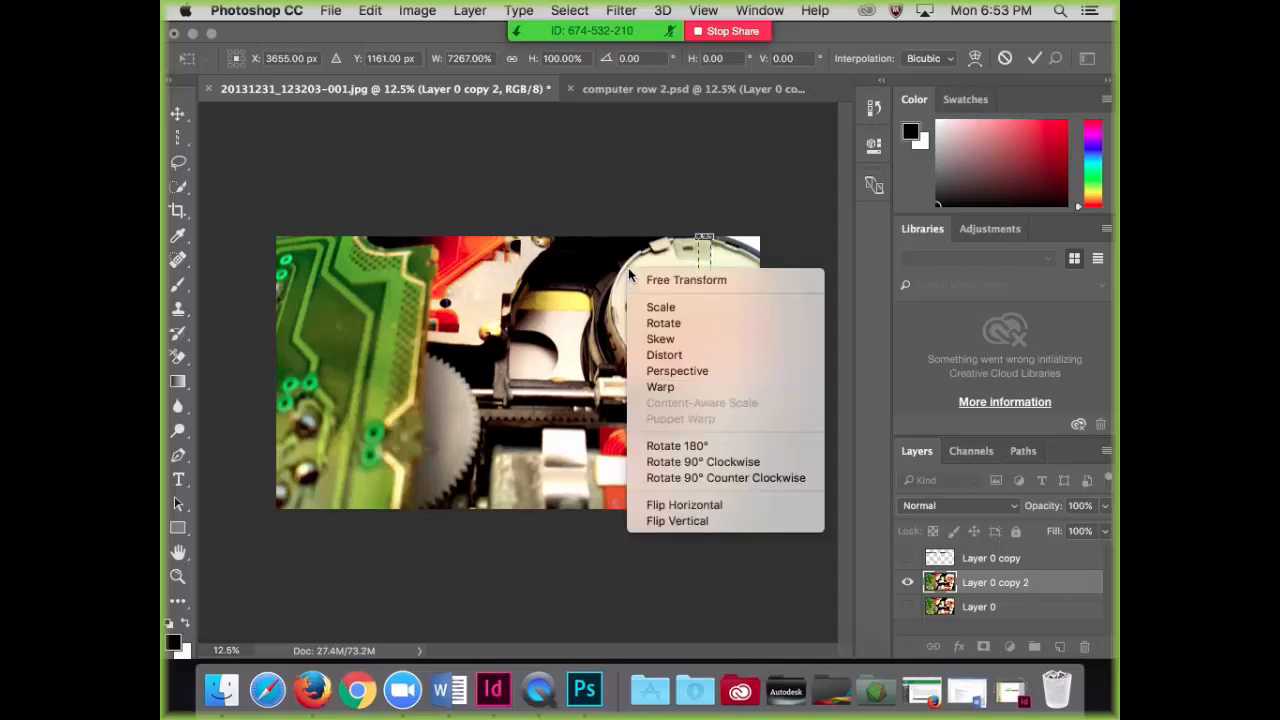
left_click(706, 257)
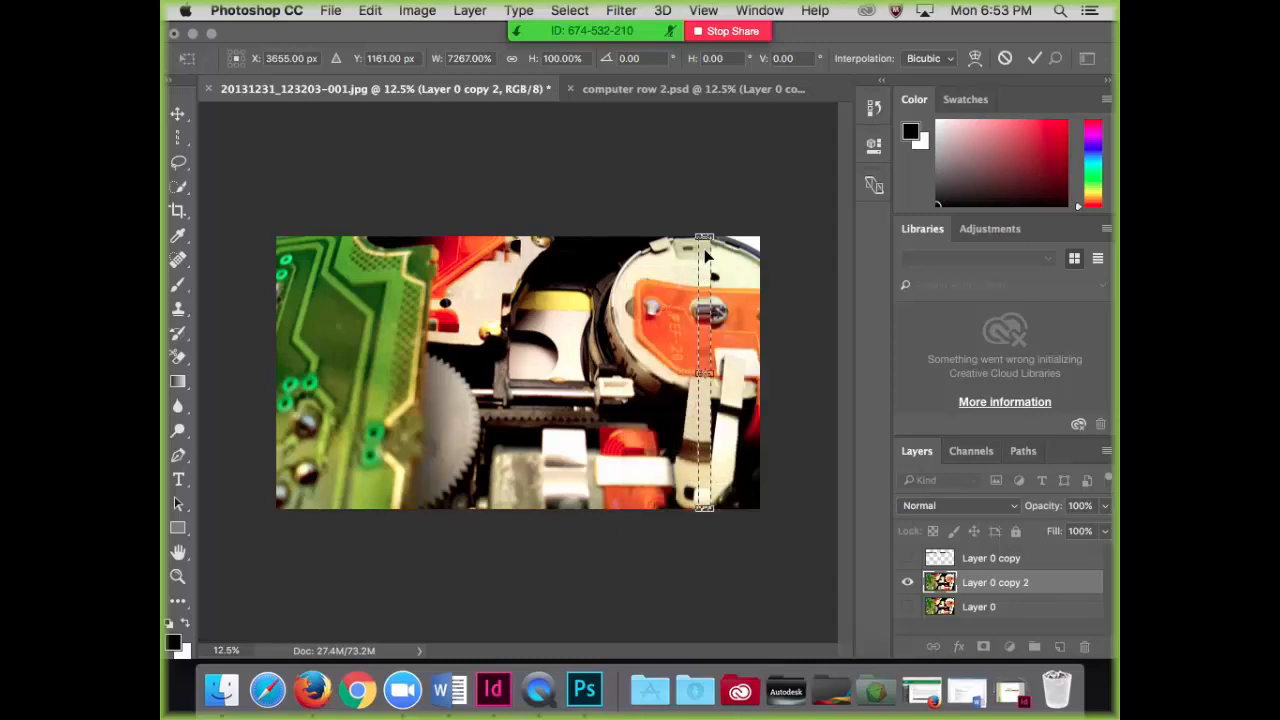
key("Return")
Step: Delete everything around the stretched strip on Layer 0 copy 2 by inverting the selection, then invert it back to the strip
right_click(706, 257)
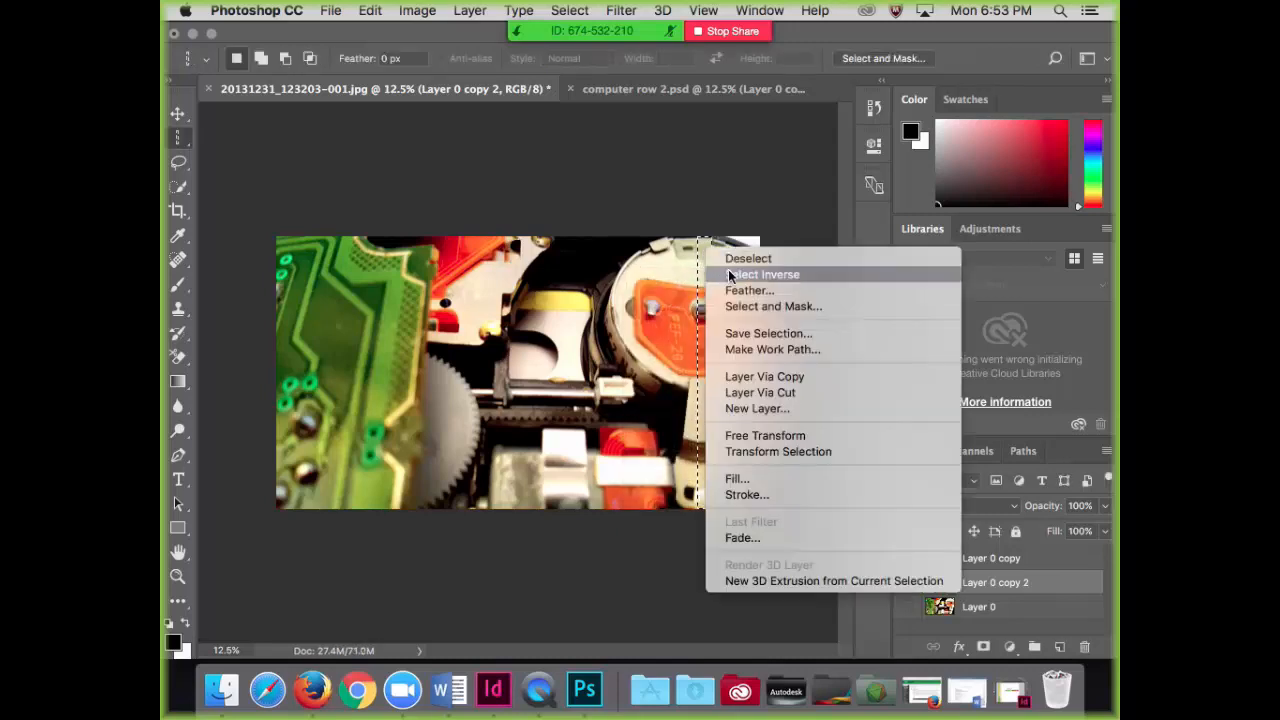
left_click(729, 275)
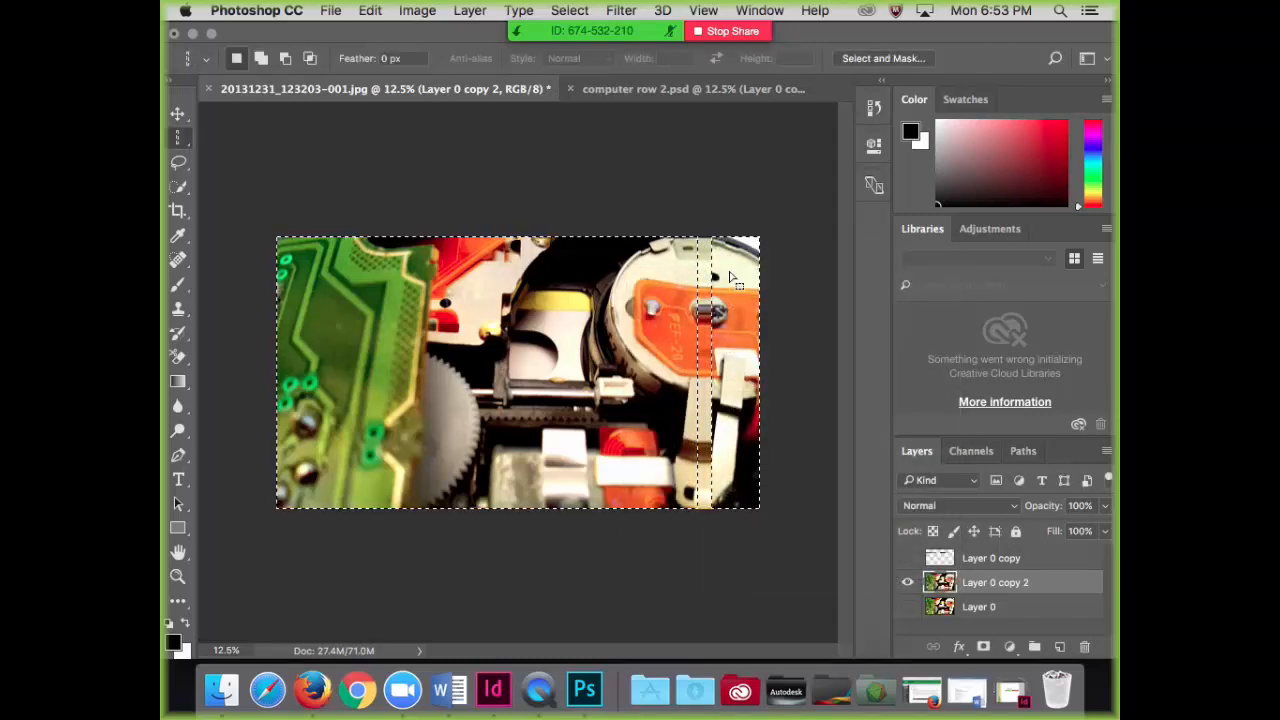
key("Delete")
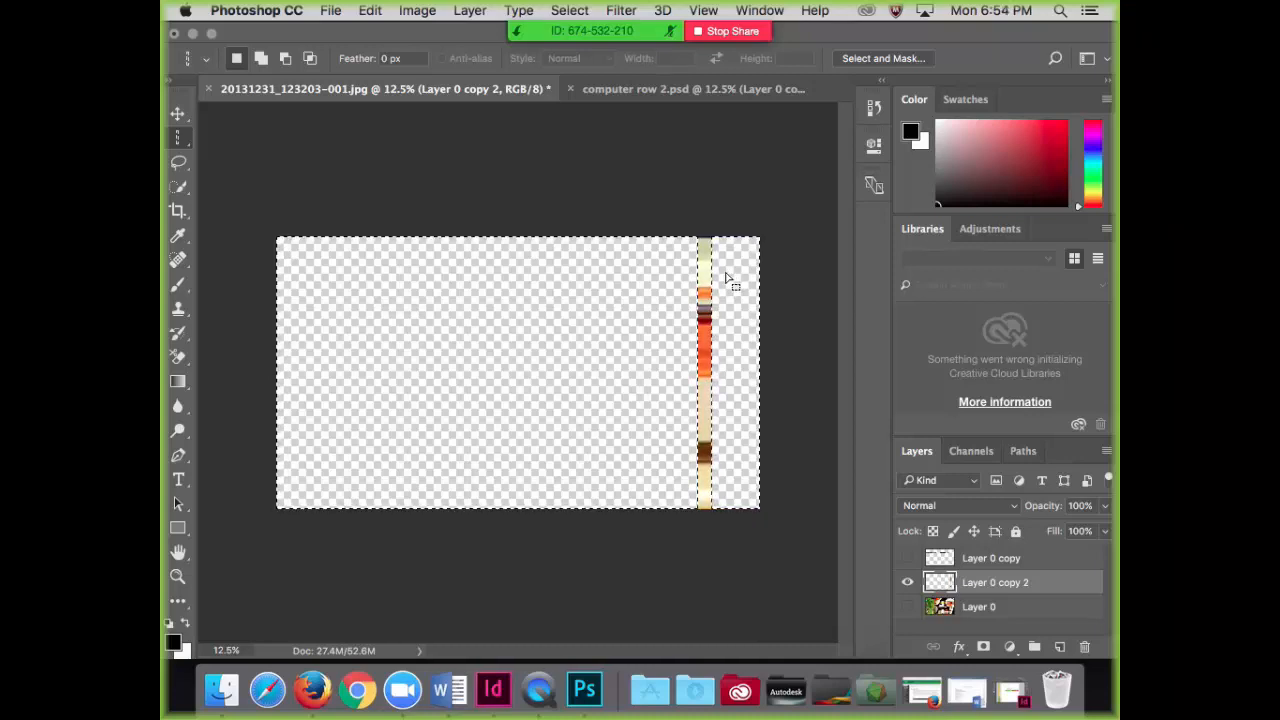
right_click(725, 277)
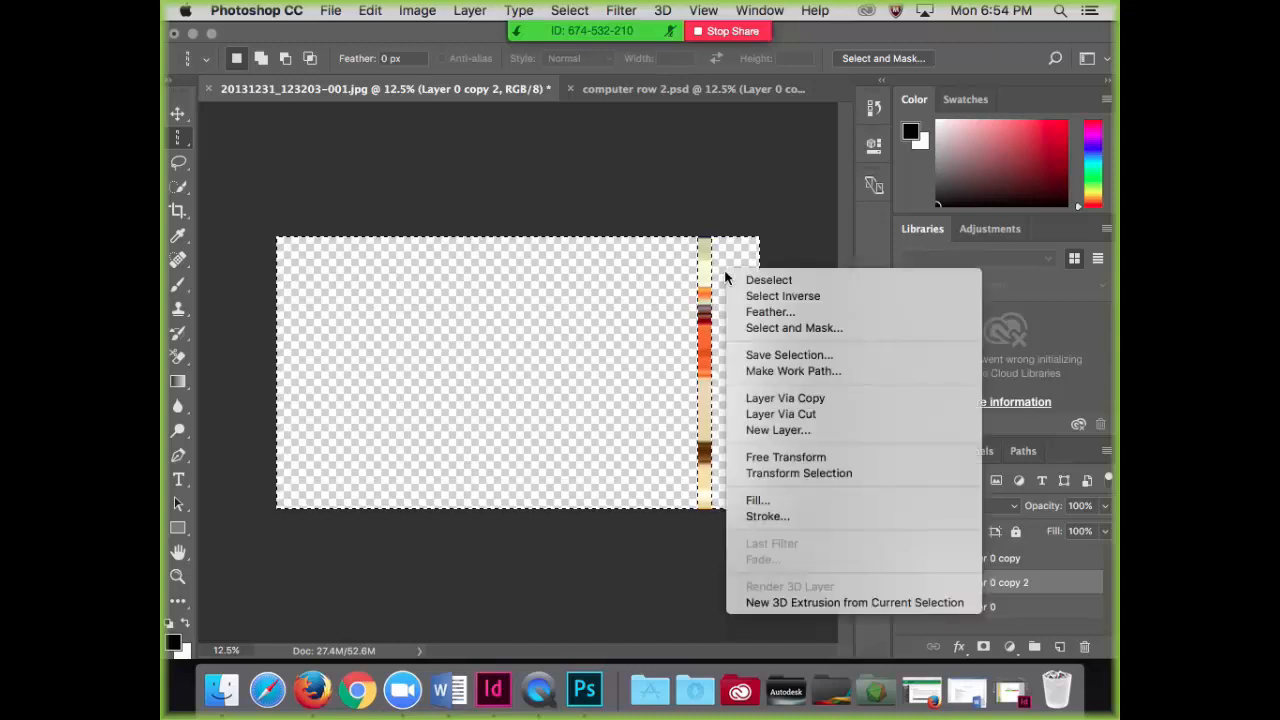
left_click(744, 295)
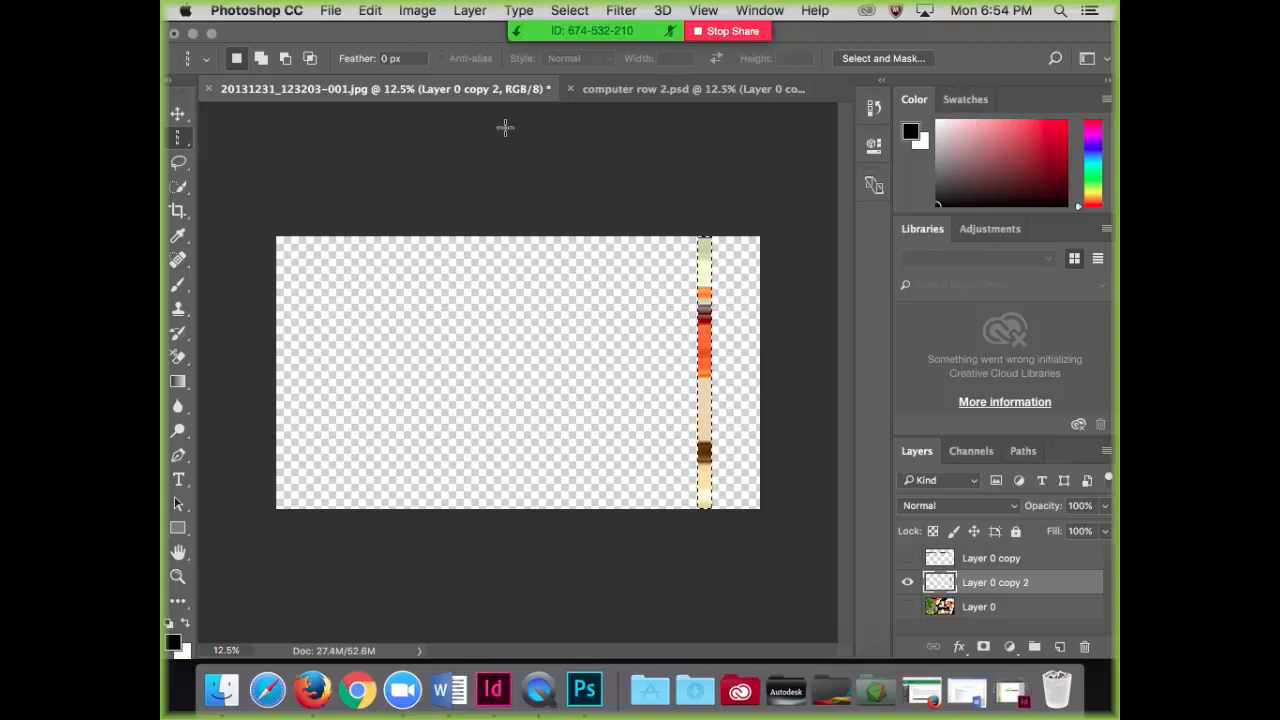
Step: Duplicate the strip layer, Layer 0 copy 2, into a new document named "computer column 2"
left_click(470, 11)
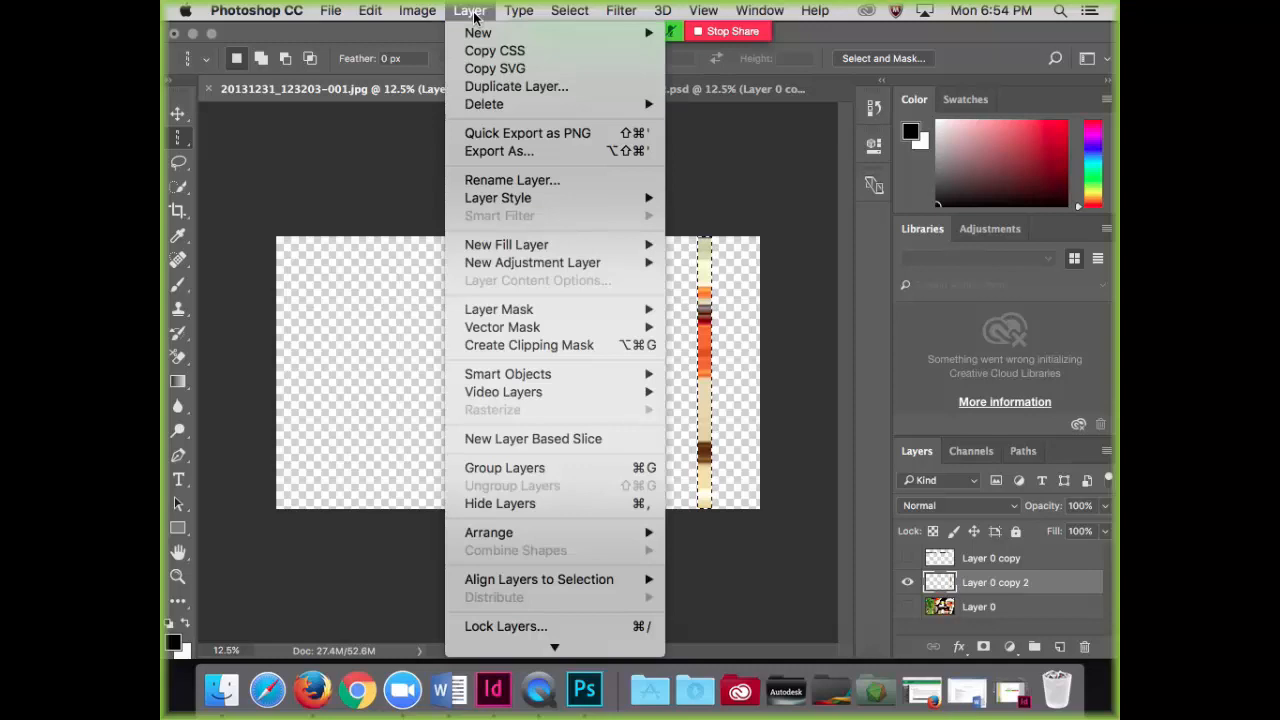
left_click(520, 86)
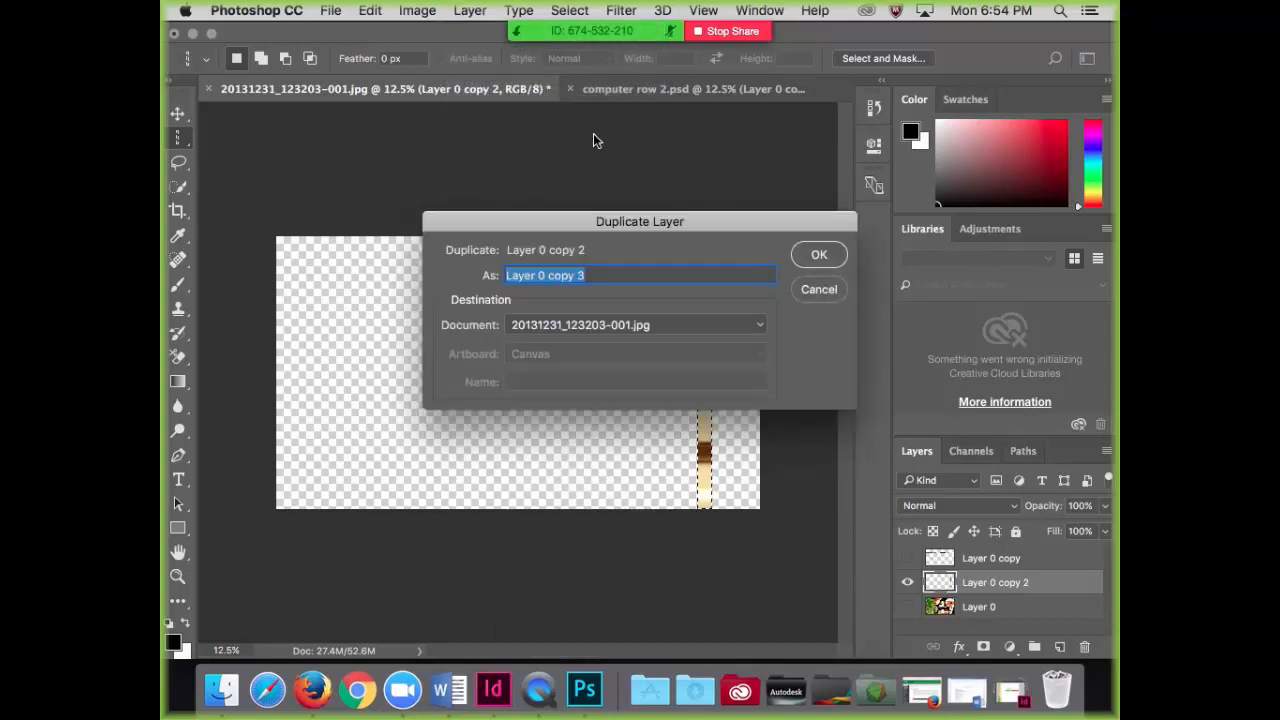
left_click(760, 329)
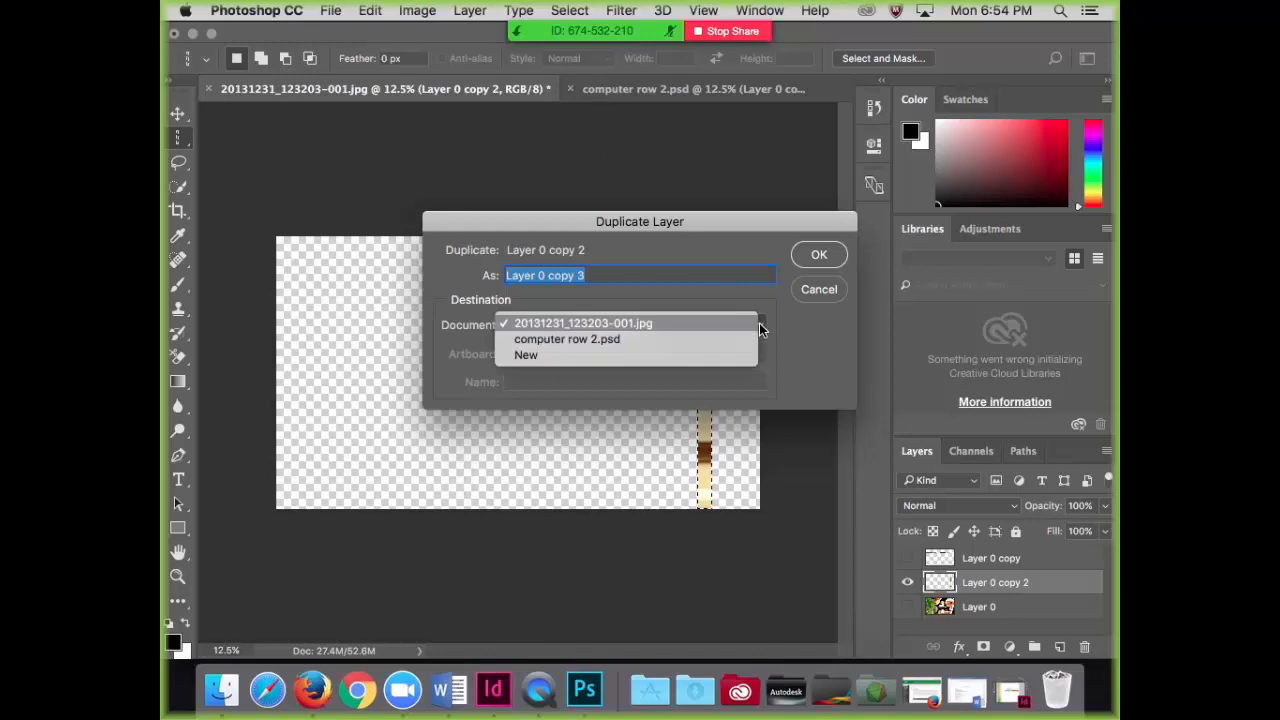
left_click(697, 358)
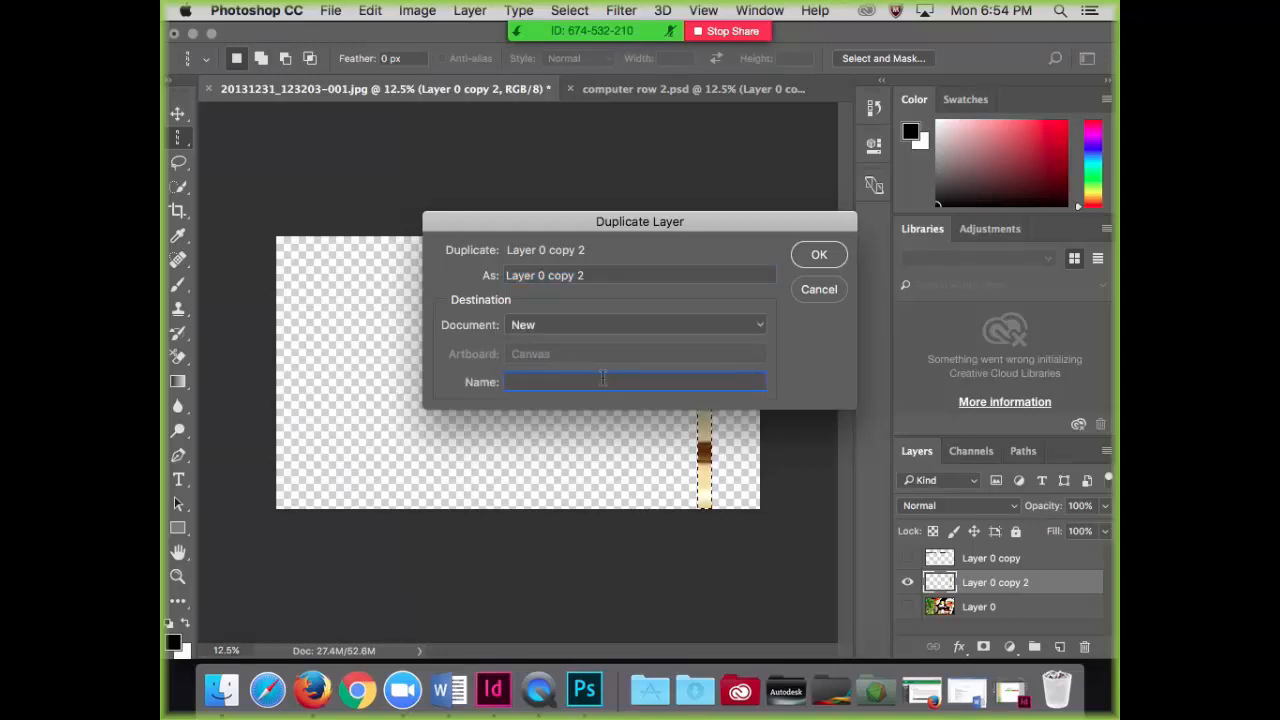
type("compute")
type("r colu")
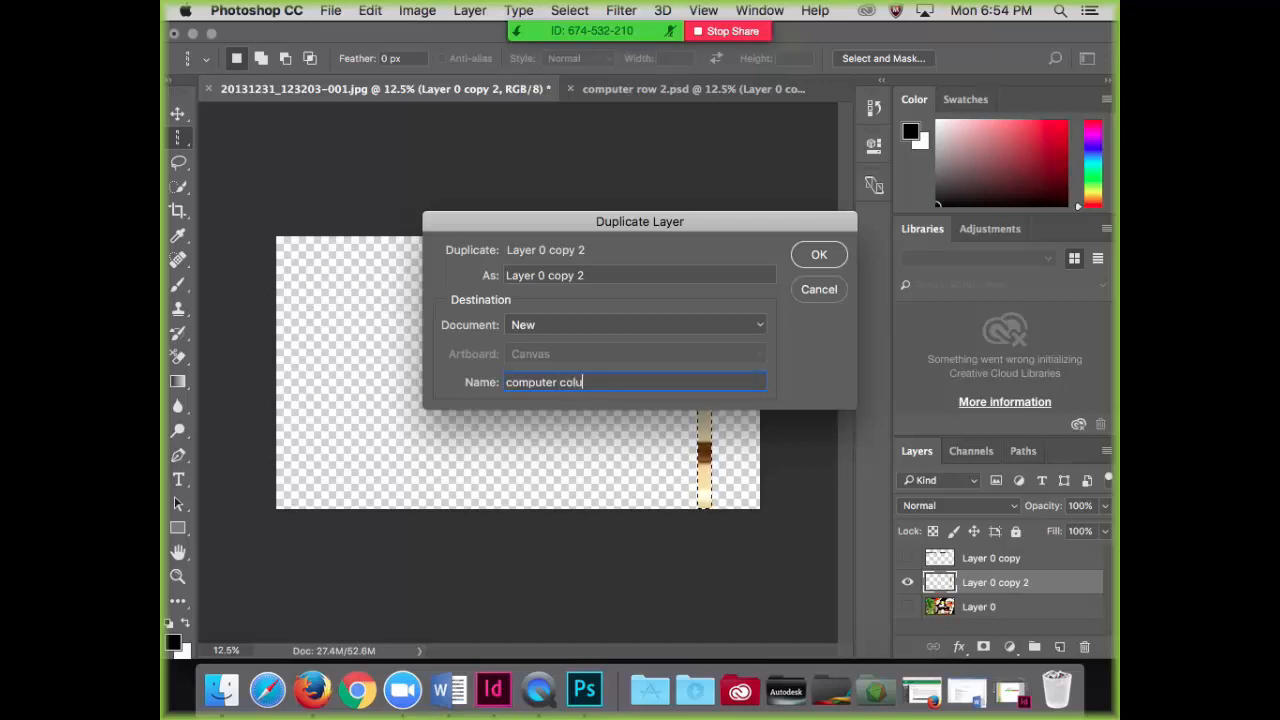
type("mn 2")
left_click(814, 253)
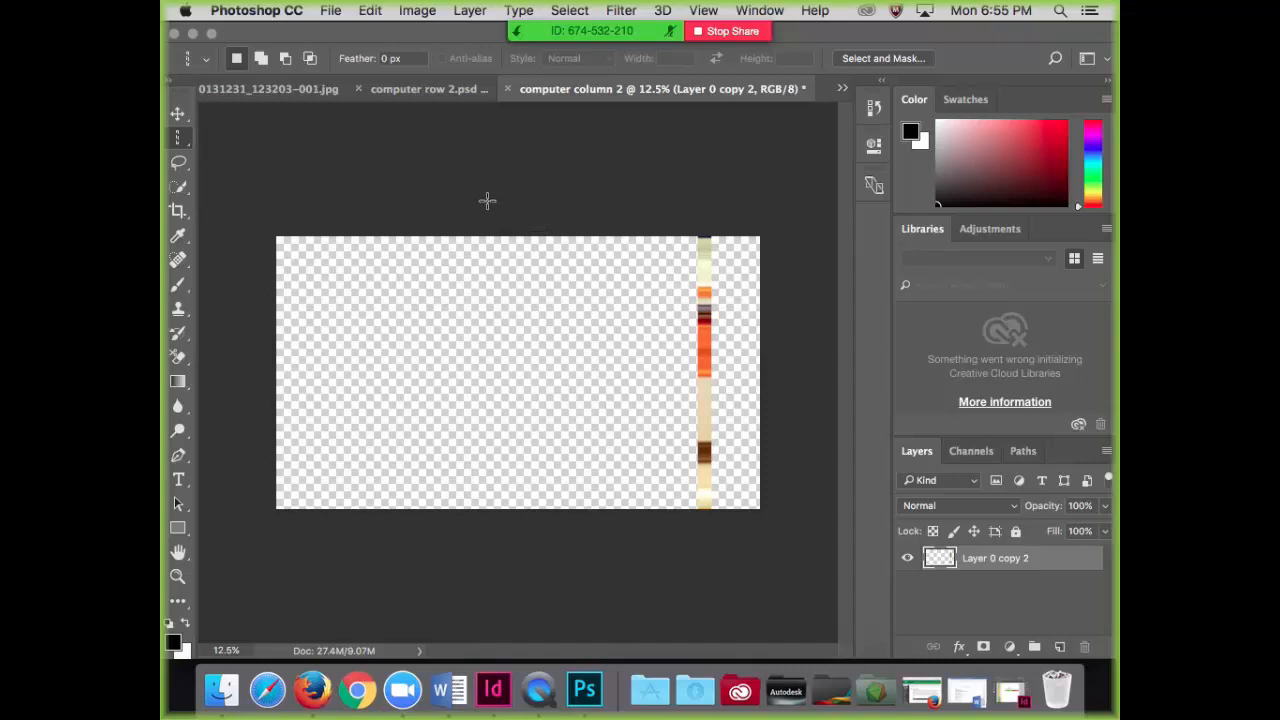
Step: Trim the transparent pixels from all four sides of the computer column 2 document
left_click(418, 11)
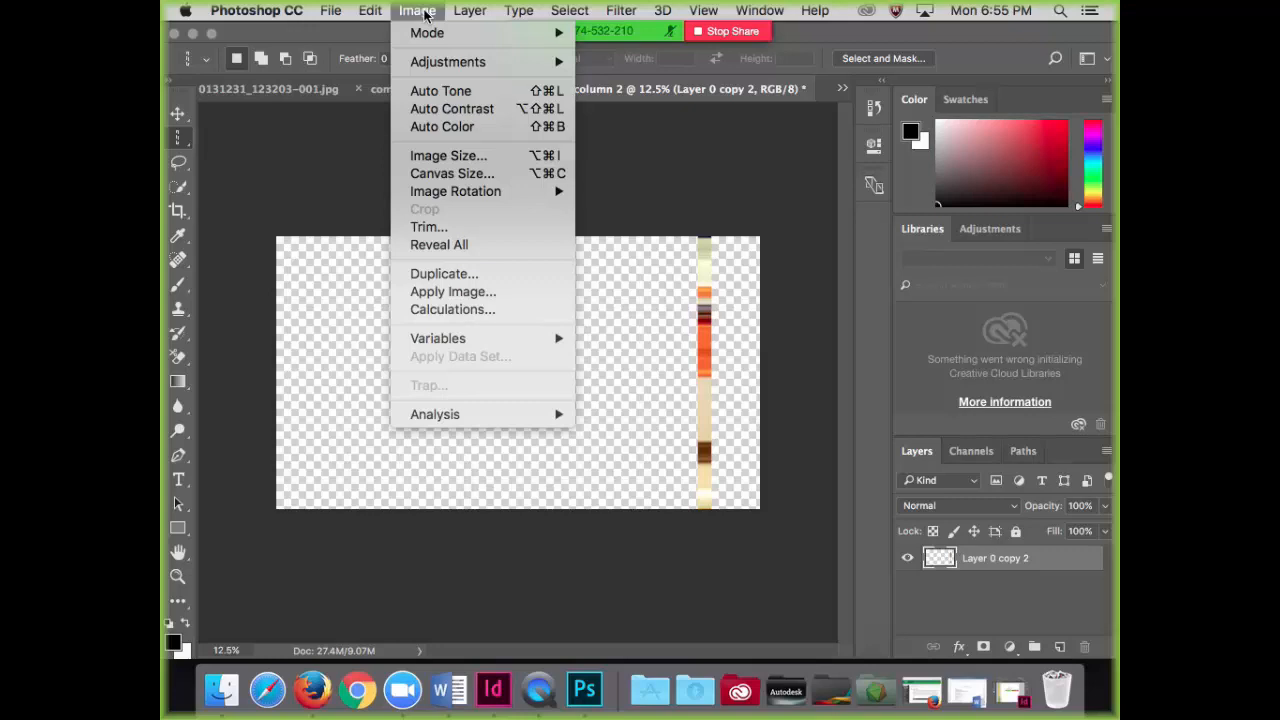
left_click(441, 228)
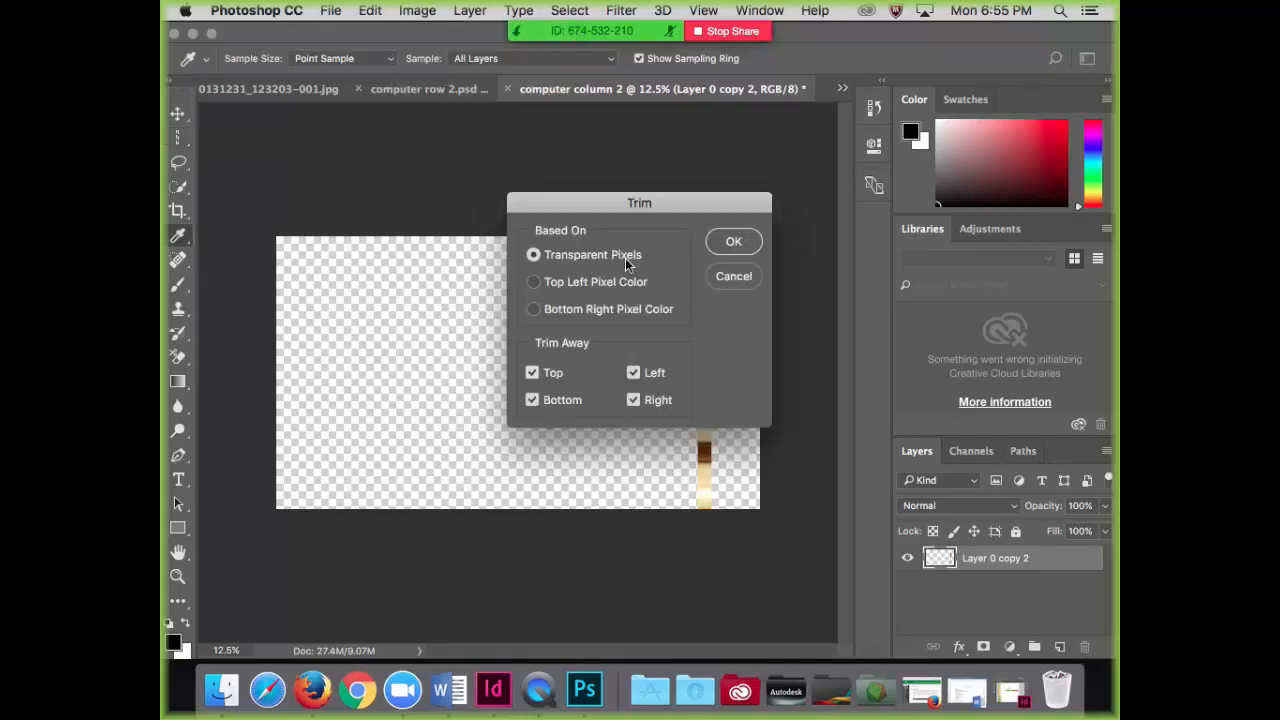
left_click(733, 243)
key("m")
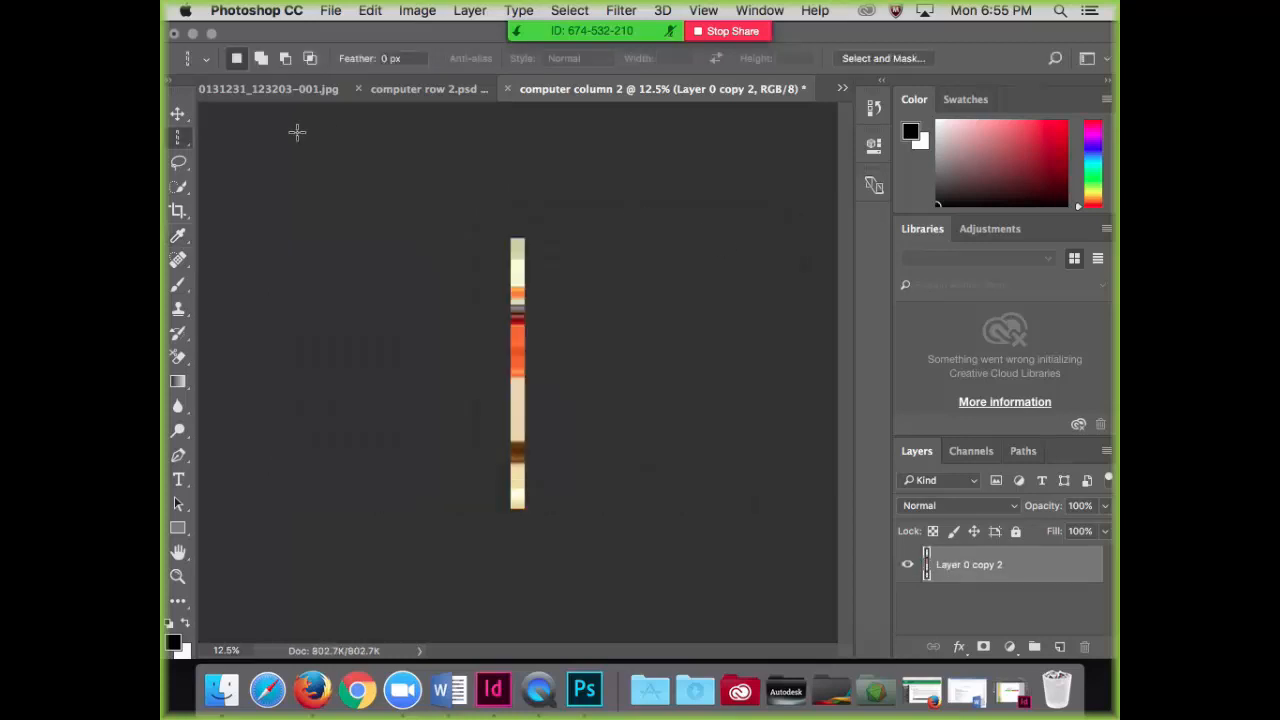
Step: Save the trimmed strip as computer column 2.psd in the "for portfolio project" folder, with Maximize Compatibility on
left_click(333, 14)
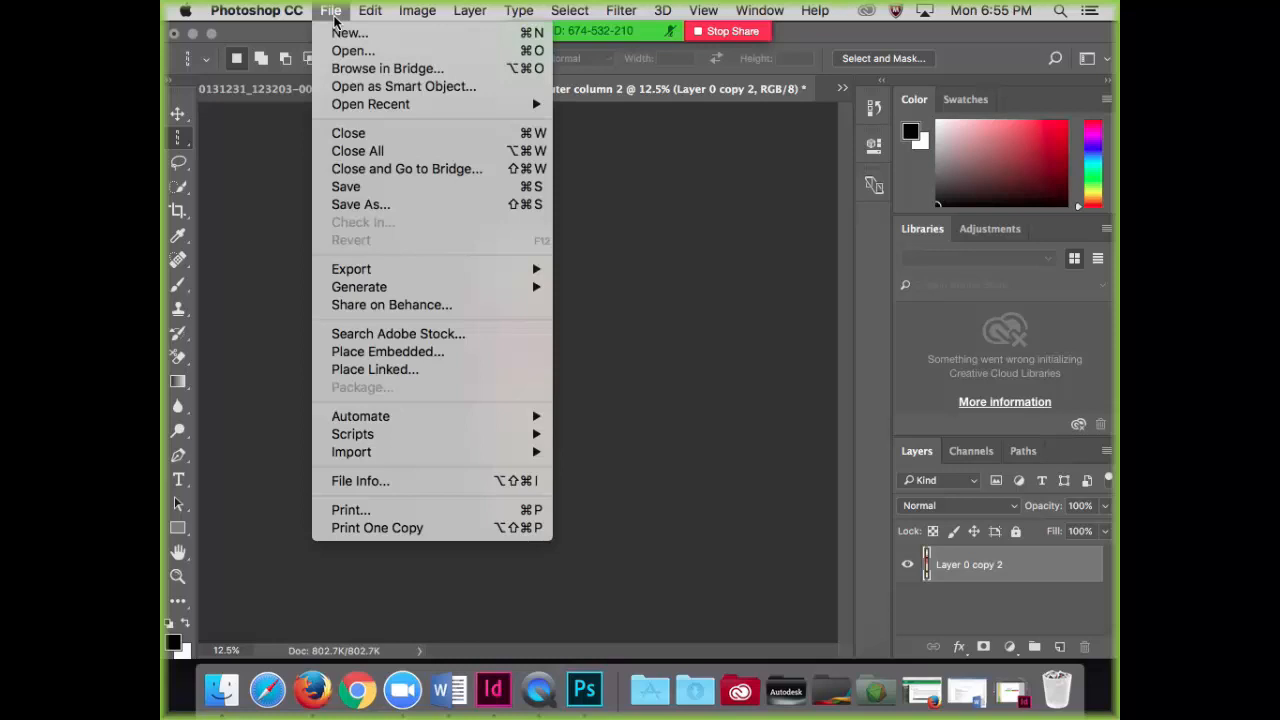
left_click(350, 187)
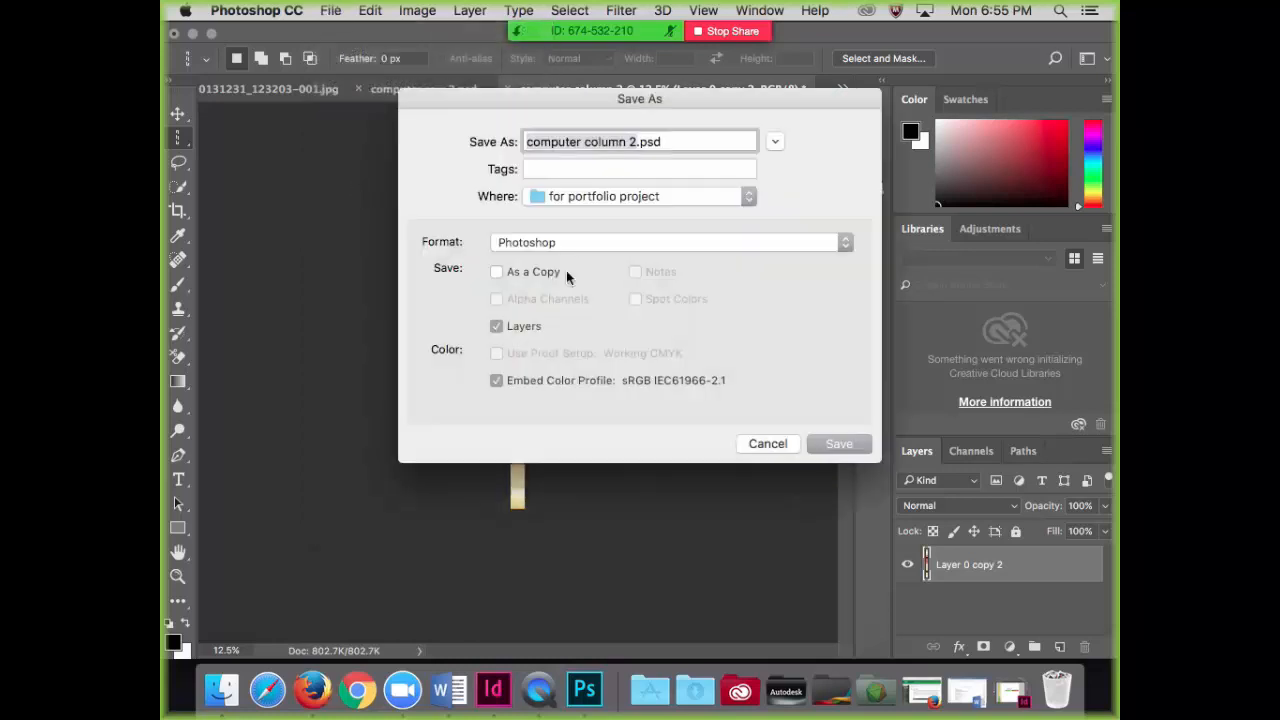
left_click(845, 447)
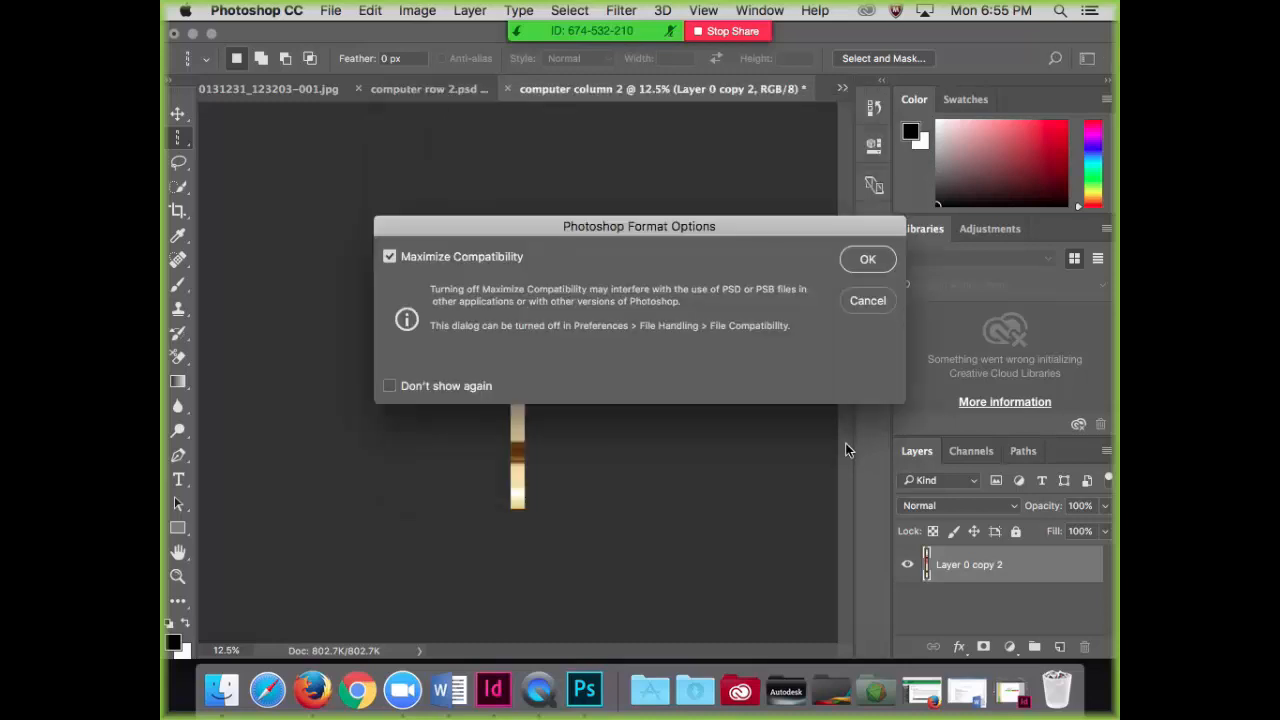
left_click(866, 260)
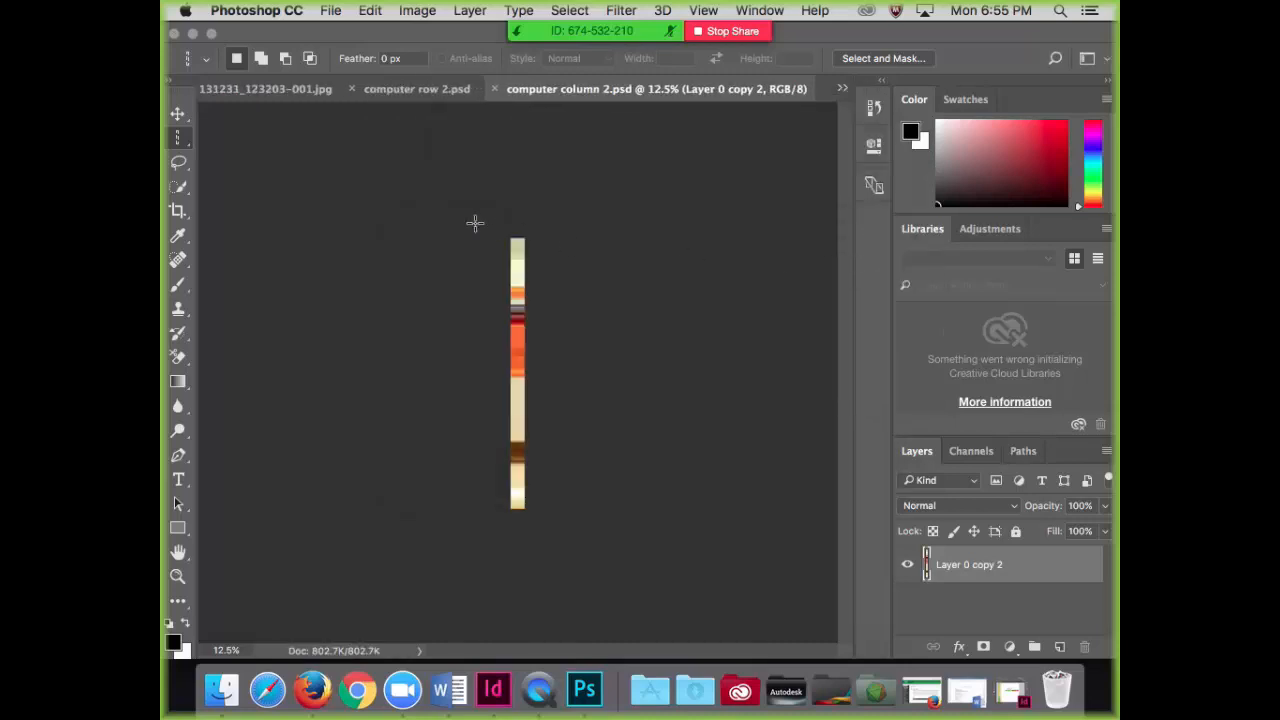
Step: Save a PNG copy of the strip as computer column 2.png in the same folder, with None / Fast compression and no interlacing
left_click(331, 11)
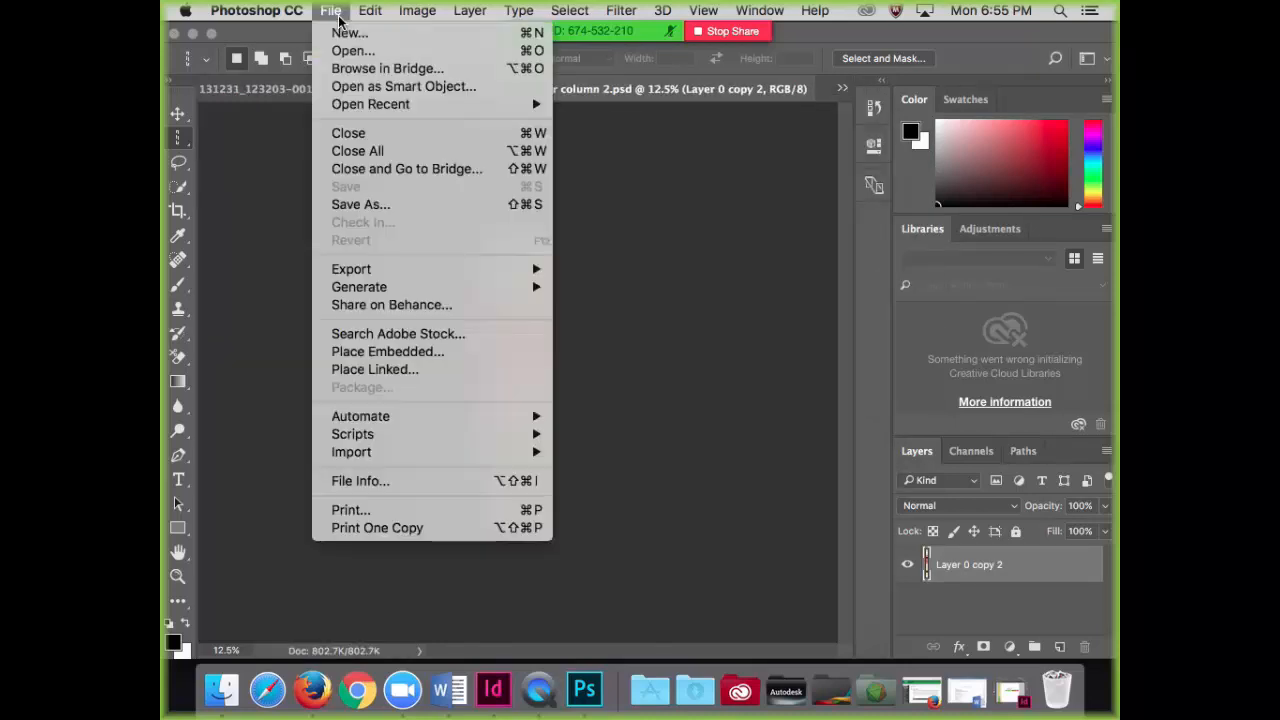
left_click(351, 206)
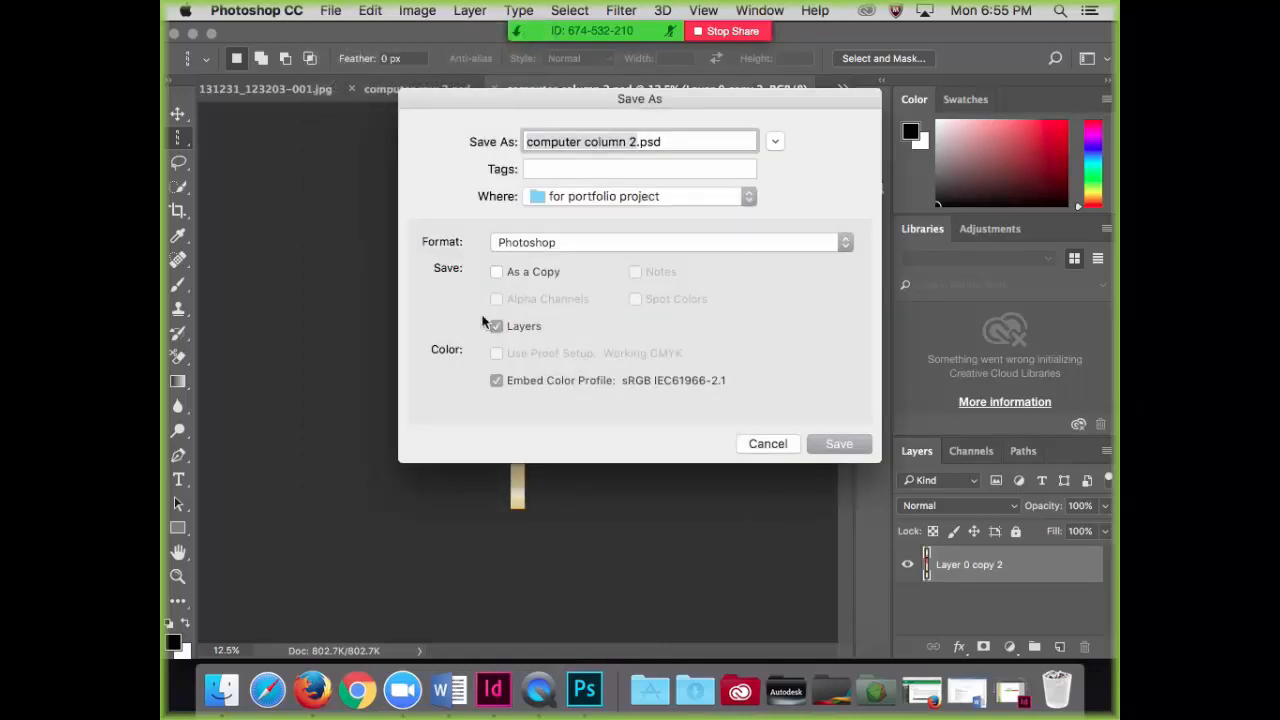
left_click(846, 243)
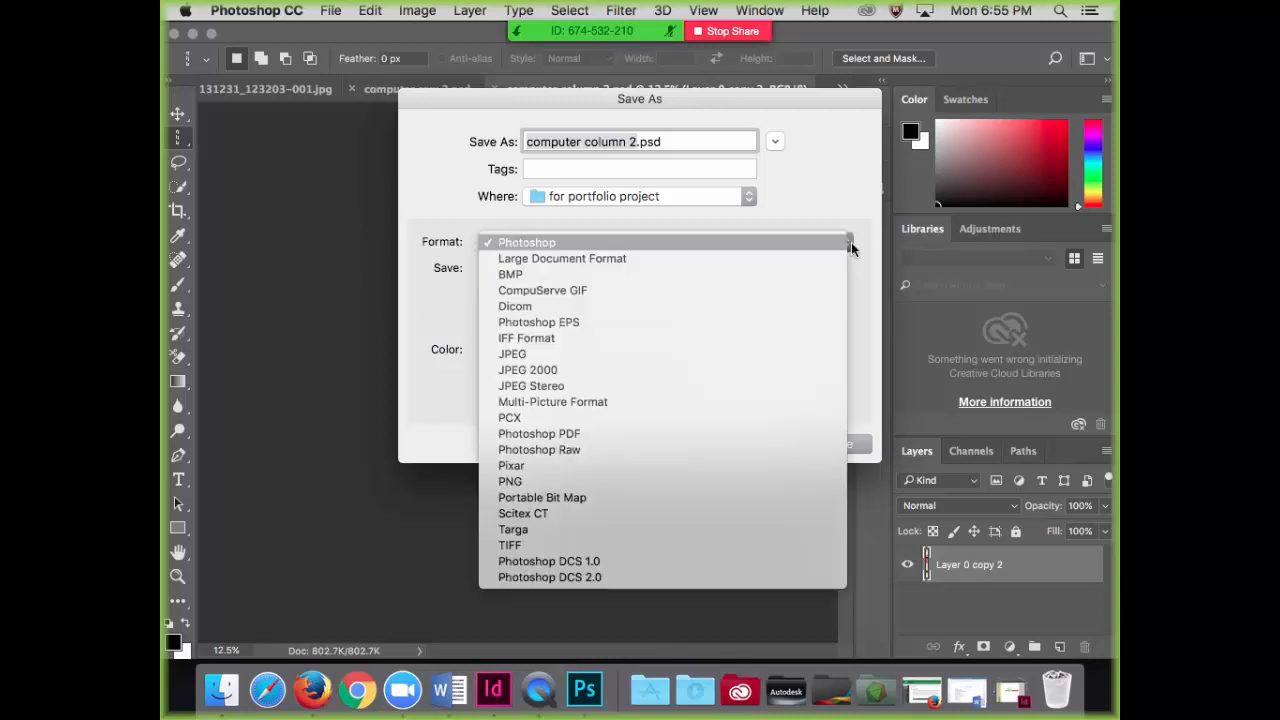
left_click(670, 481)
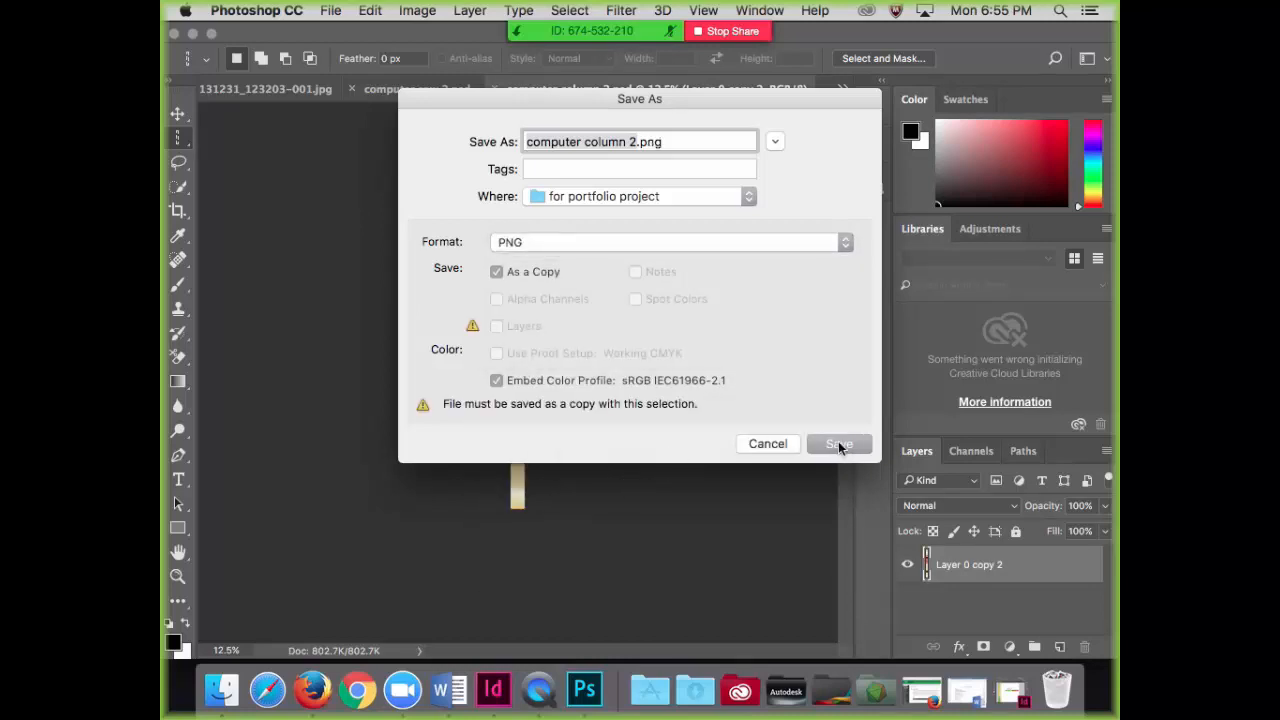
left_click(840, 445)
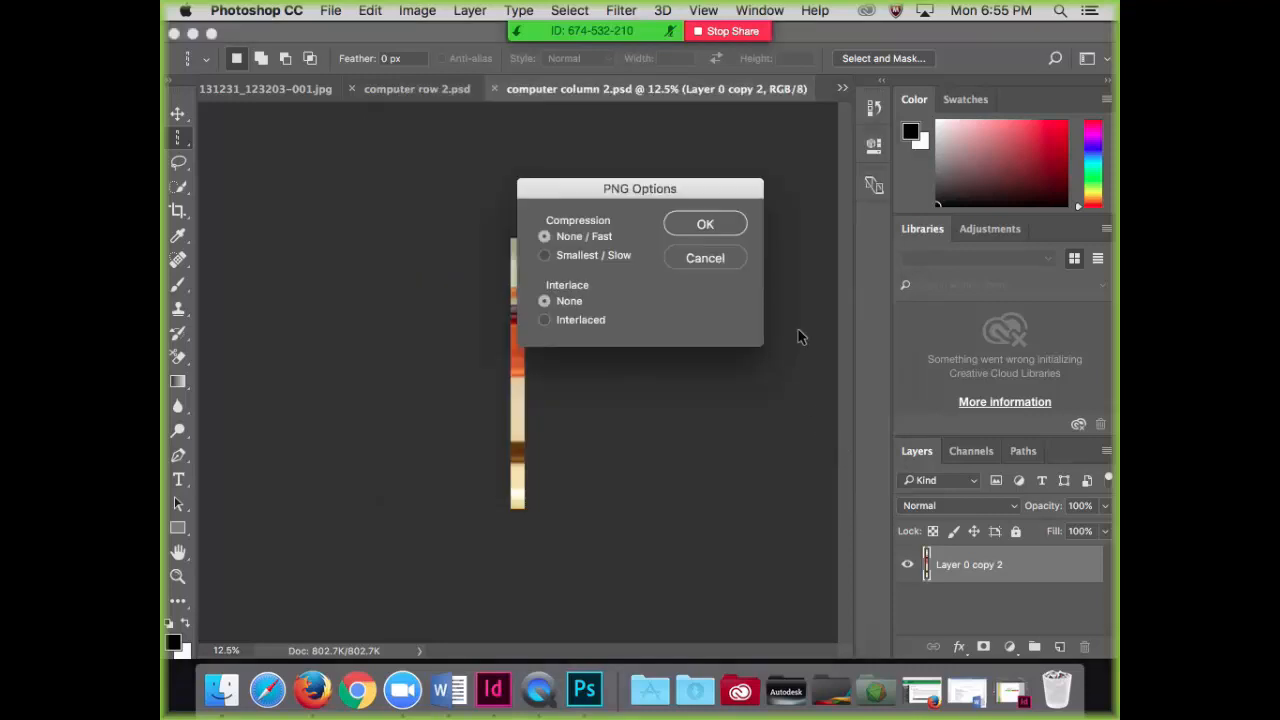
left_click(703, 227)
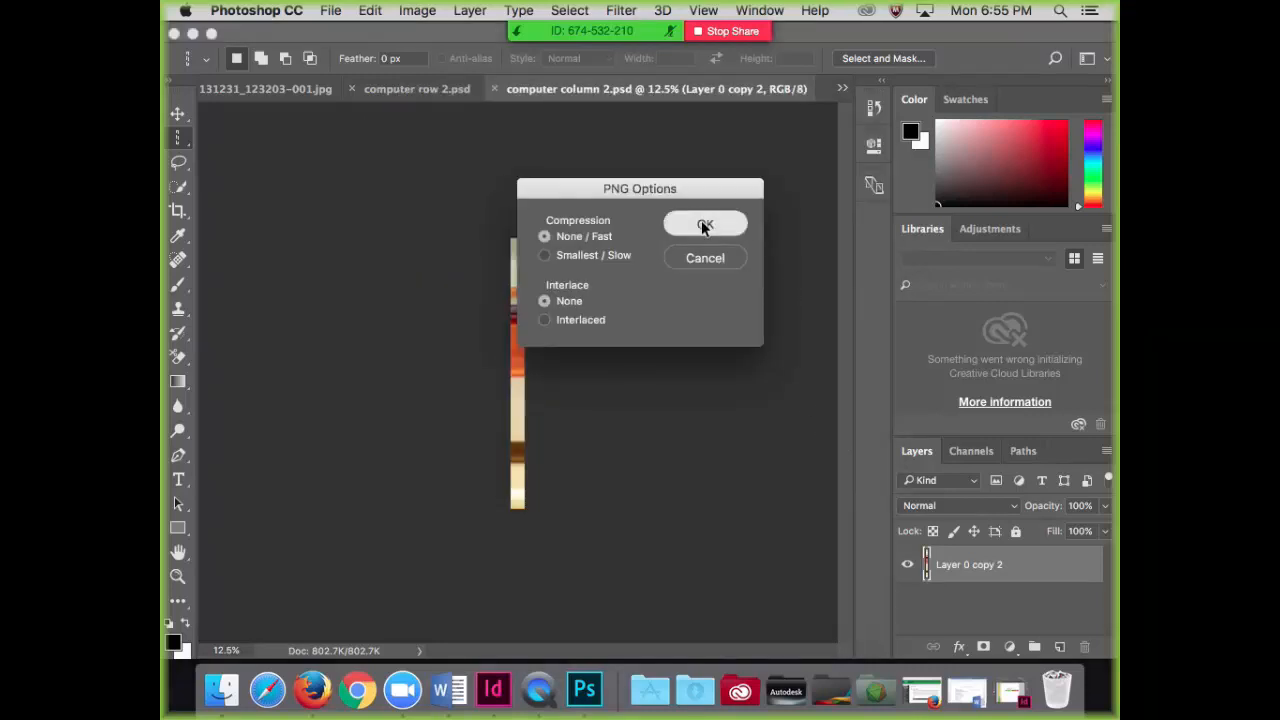